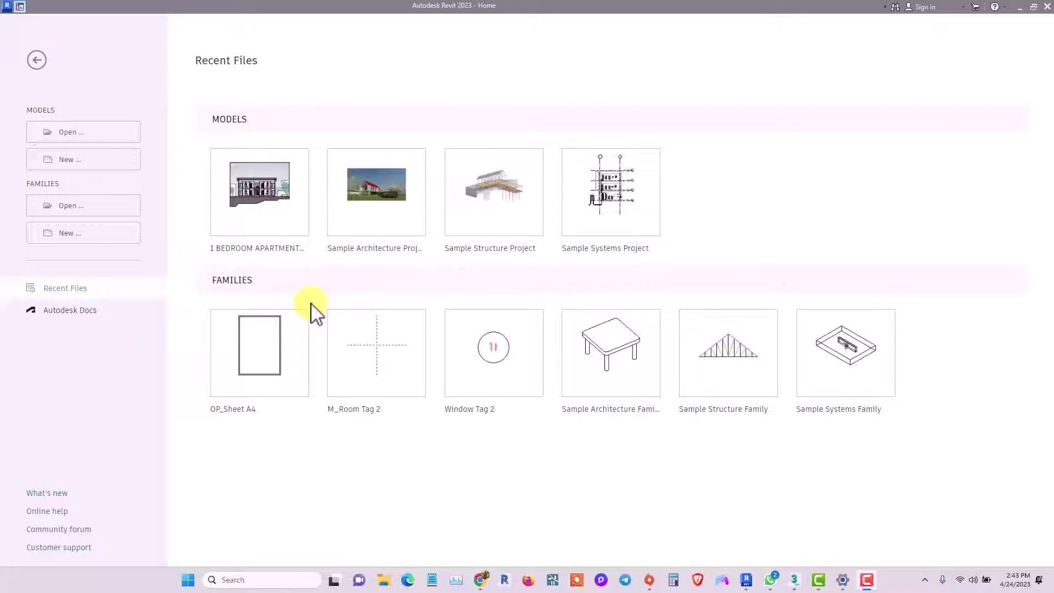
# Open the 1 BEDROOM APARTMENTS TUTORIALS project from the OPEMZY YOUTUBE TUTORIALS folder and display its 02 - GROUND FLOOR plan.
pyautogui.click(73, 138)
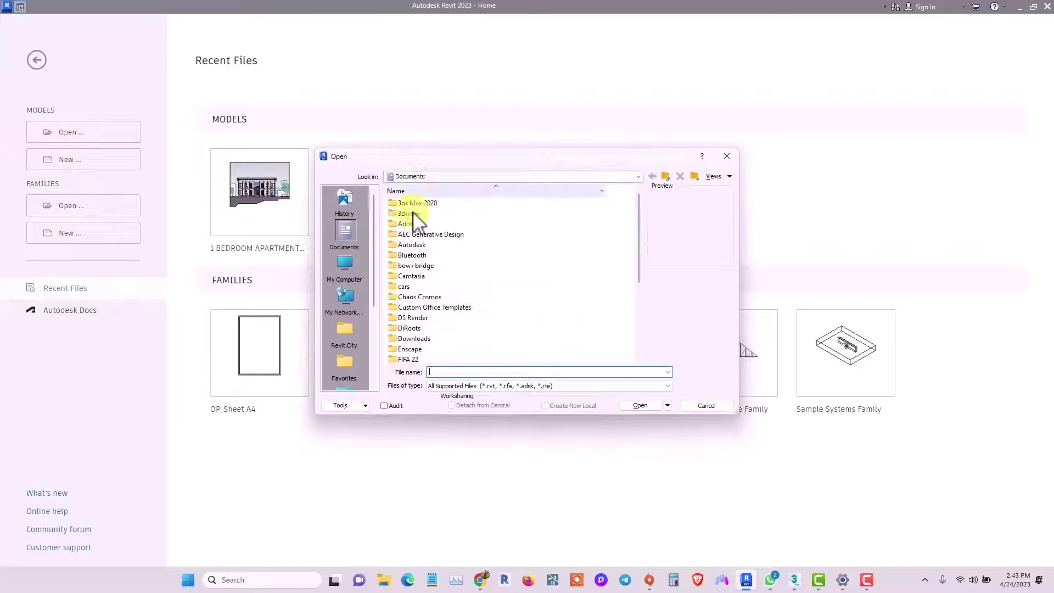
pyautogui.scroll(-3, 415, 329)
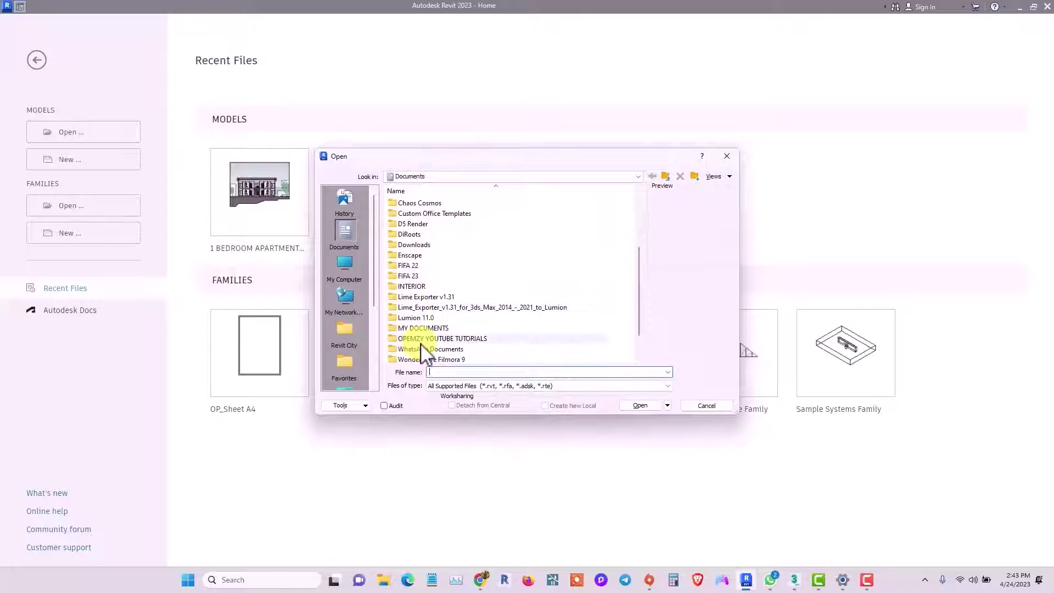
pyautogui.click(422, 339)
pyautogui.doubleClick(423, 339)
pyautogui.click(446, 204)
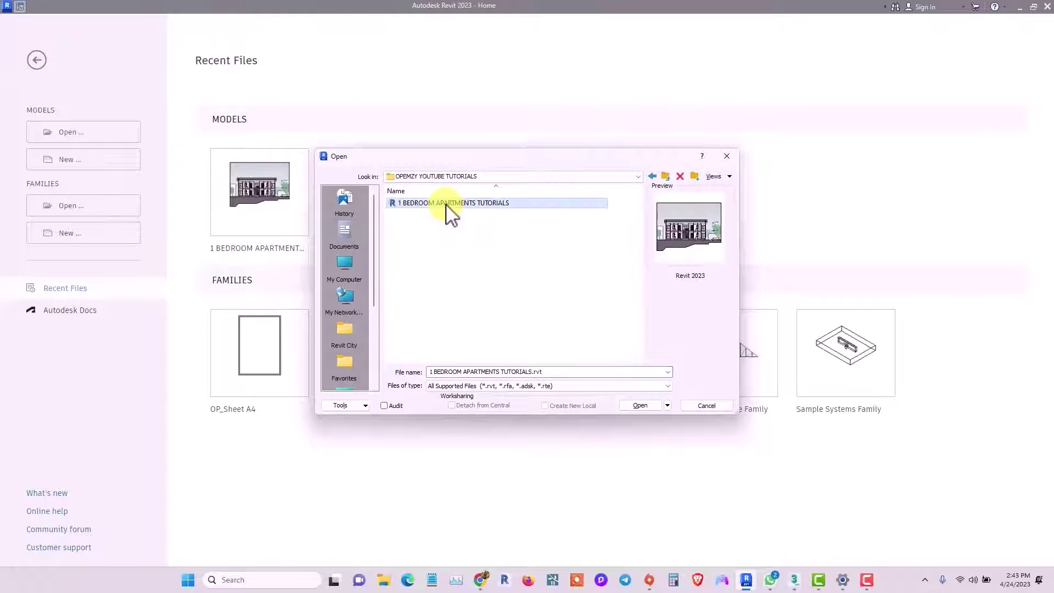
pyautogui.click(641, 407)
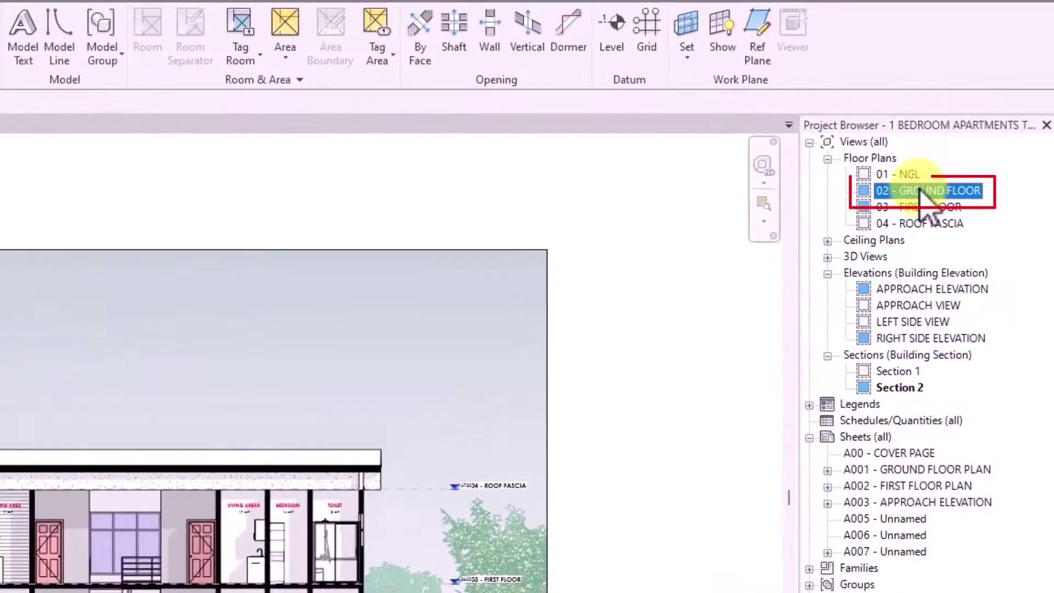
pyautogui.doubleClick(974, 141)
# Examine the ground floor plan's rooms, windows and doors before tagging.
pyautogui.scroll(3, 400, 263)
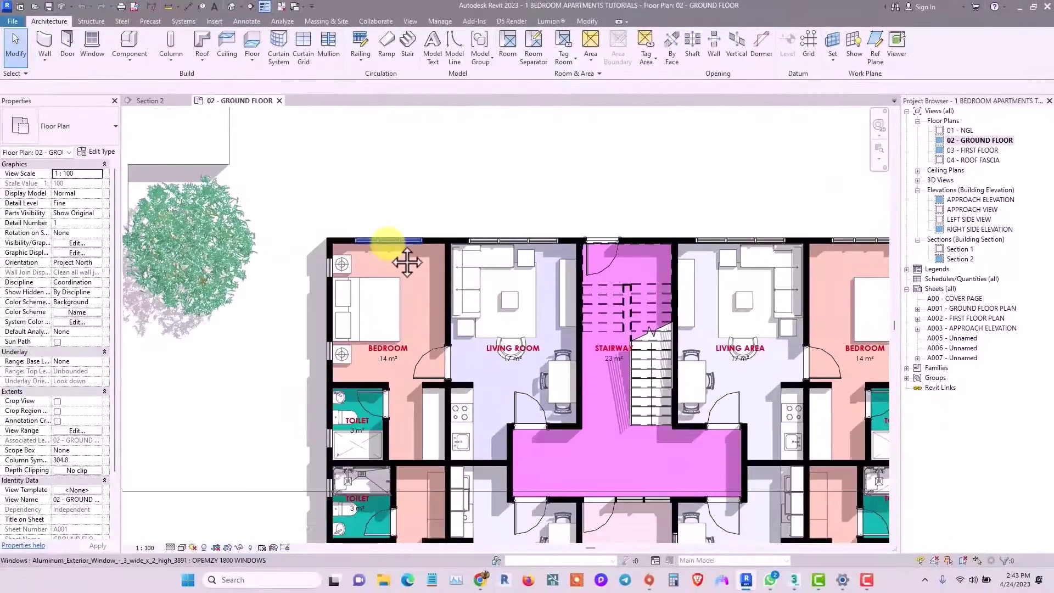
pyautogui.scroll(-2, 439, 293)
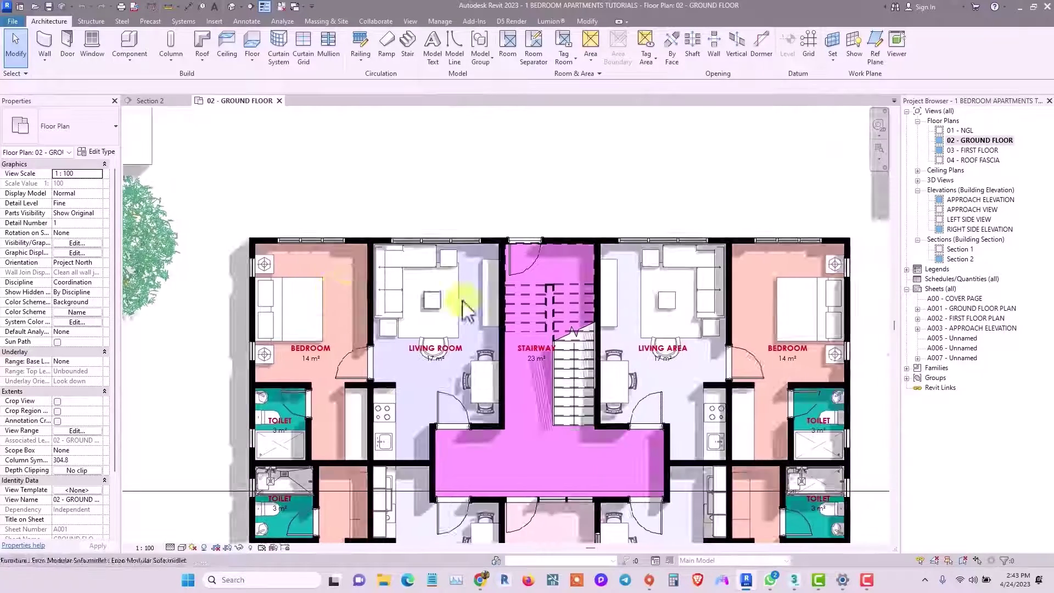
pyautogui.scroll(1, 631, 242)
pyautogui.scroll(-1, 447, 294)
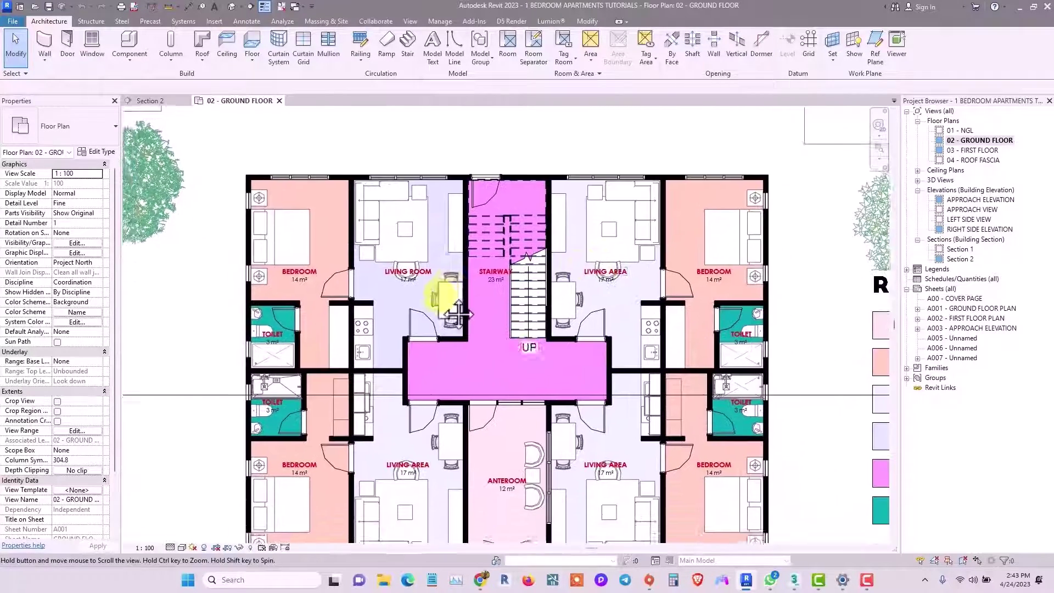
pyautogui.scroll(1, 442, 303)
pyautogui.scroll(-1, 439, 301)
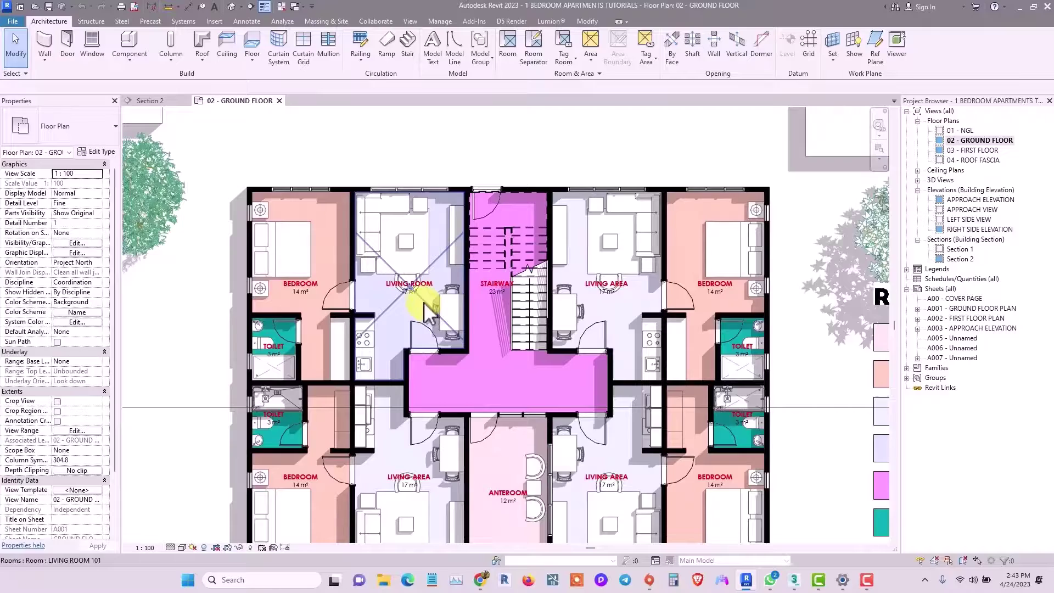
pyautogui.scroll(1, 423, 304)
pyautogui.scroll(-2, 542, 344)
pyautogui.moveTo(542, 345); pyautogui.dragTo(637, 378, button='middle')
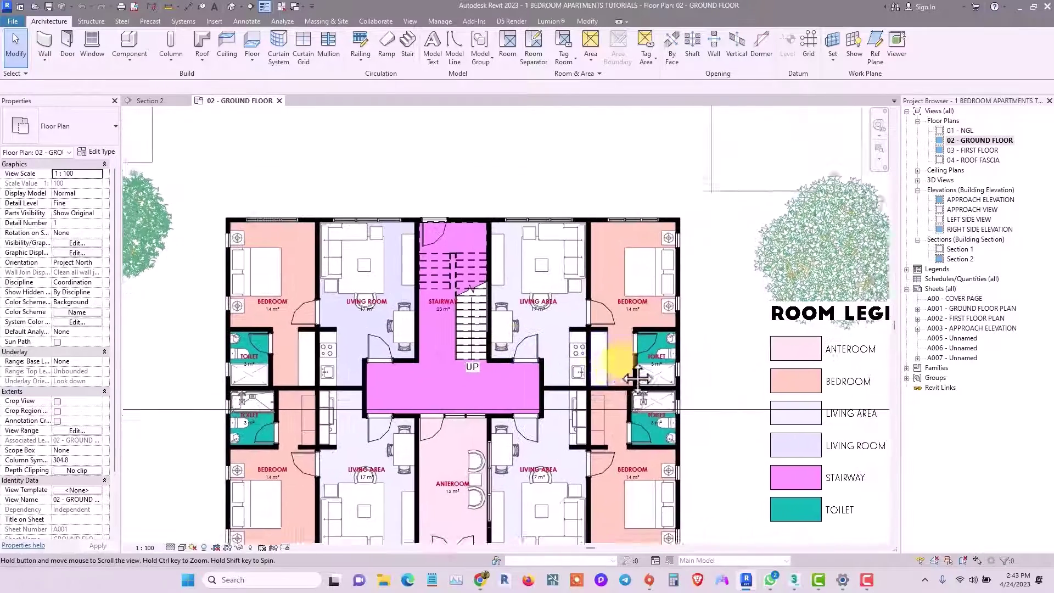
pyautogui.scroll(1, 519, 365)
pyautogui.scroll(-1, 518, 367)
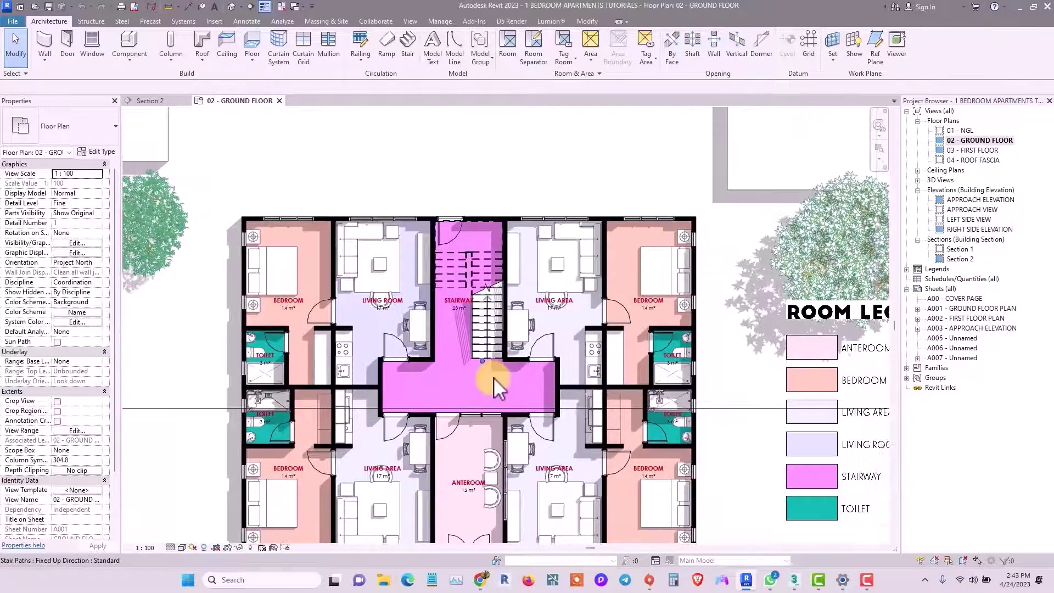
pyautogui.scroll(-1, 494, 379)
pyautogui.scroll(2, 516, 359)
pyautogui.moveTo(515, 359); pyautogui.dragTo(485, 427, button='middle')
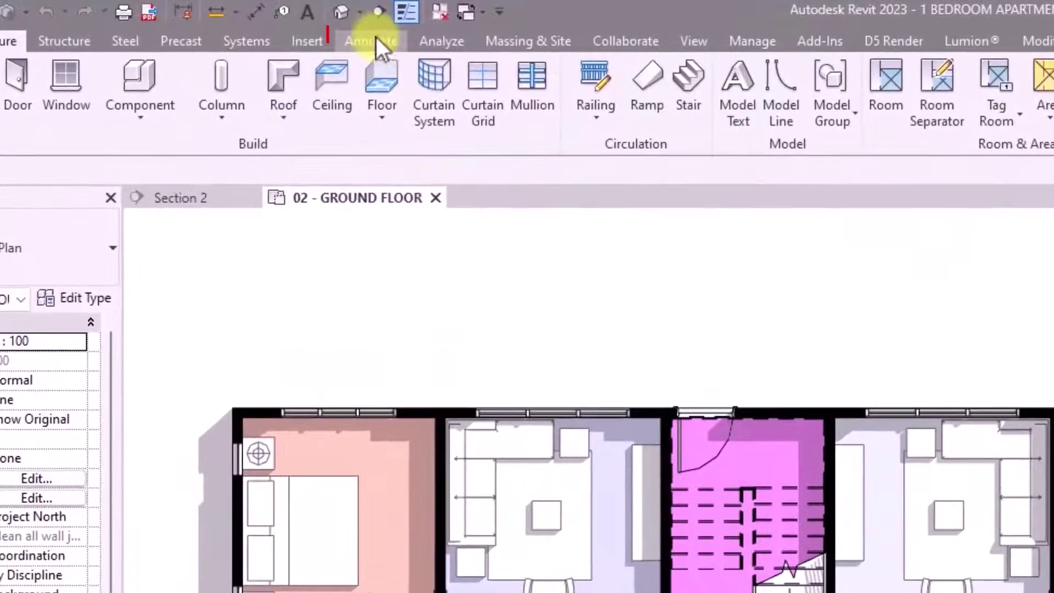
# Check which tag categories Tag All Not Tagged offers for the ground floor plan, leaving it without tagging.
pyautogui.click(377, 39)
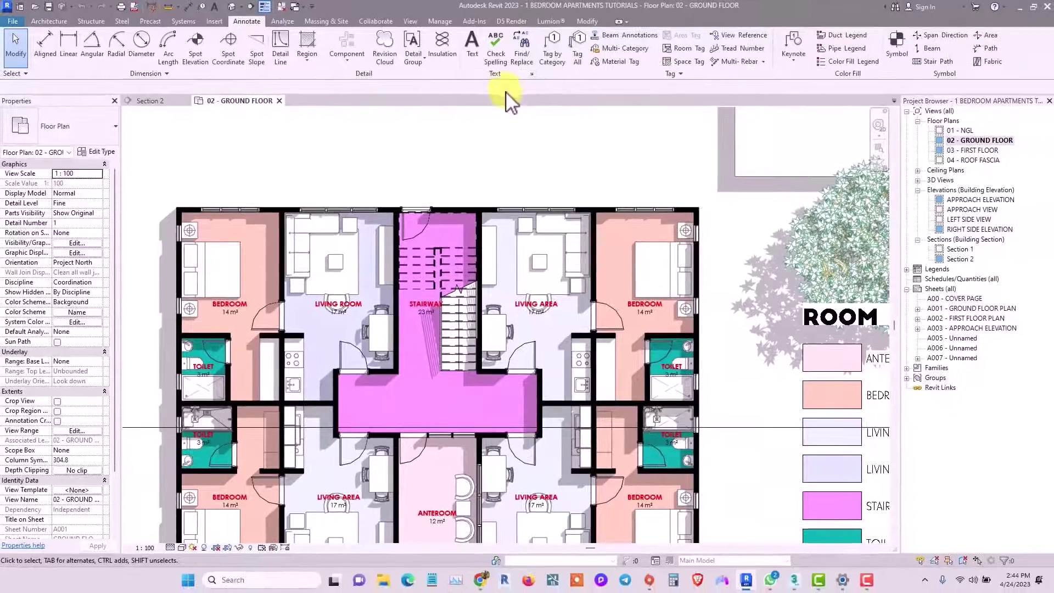
pyautogui.moveTo(522, 141); pyautogui.dragTo(591, 155, button='middle')
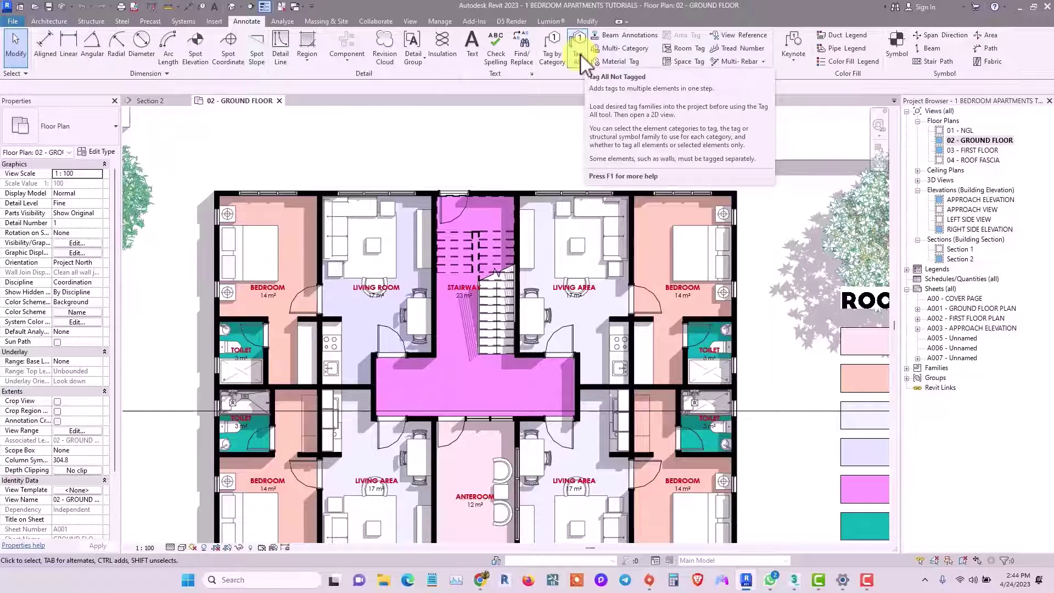
pyautogui.click(581, 54)
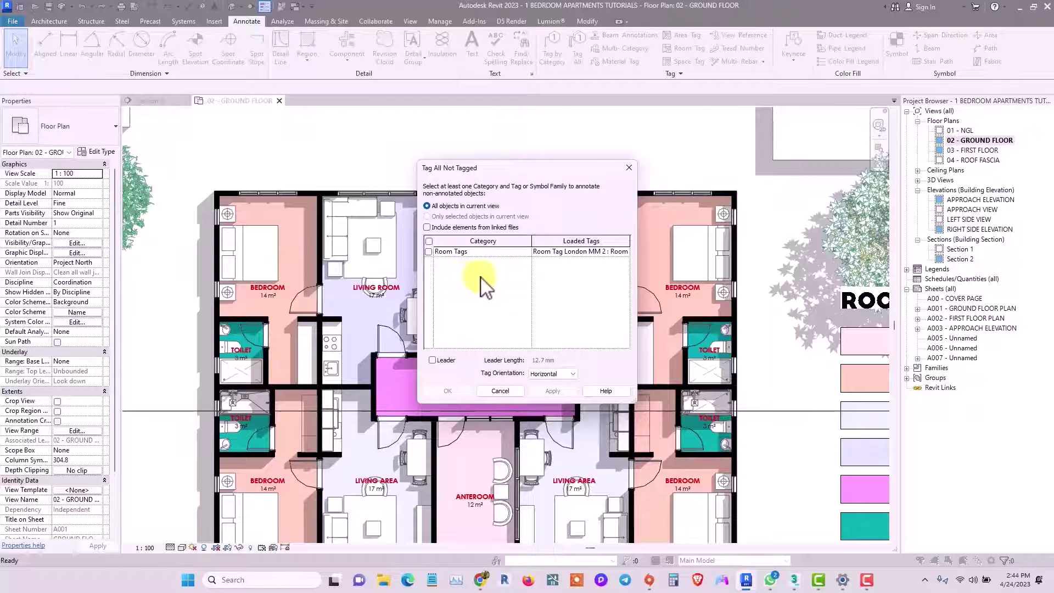
pyautogui.click(629, 167)
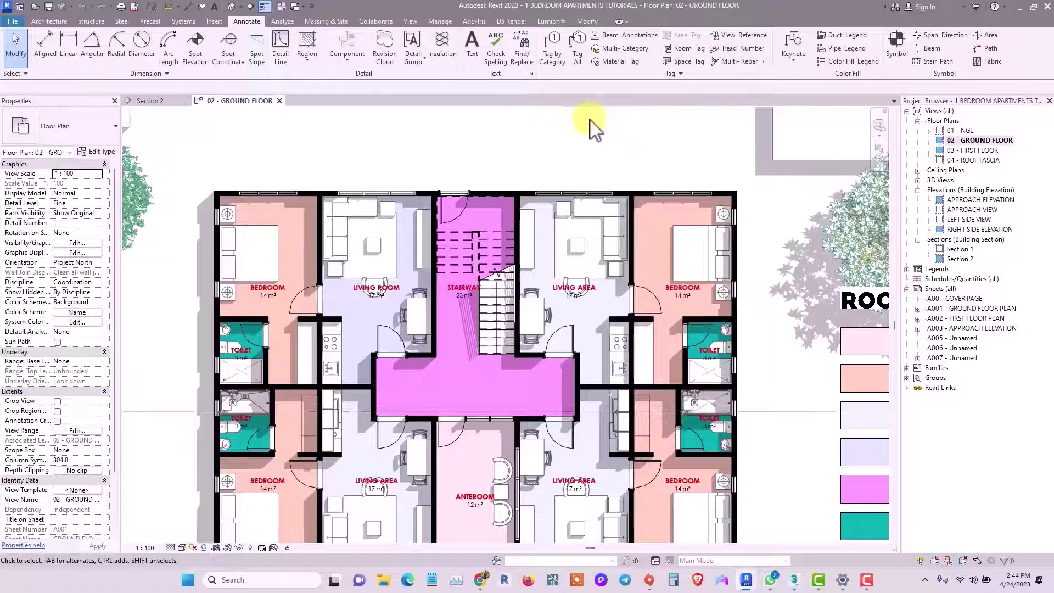
# Try to tag the window above the living area beside the stairway with Tag by Category.
pyautogui.click(556, 52)
pyautogui.scroll(2, 574, 190)
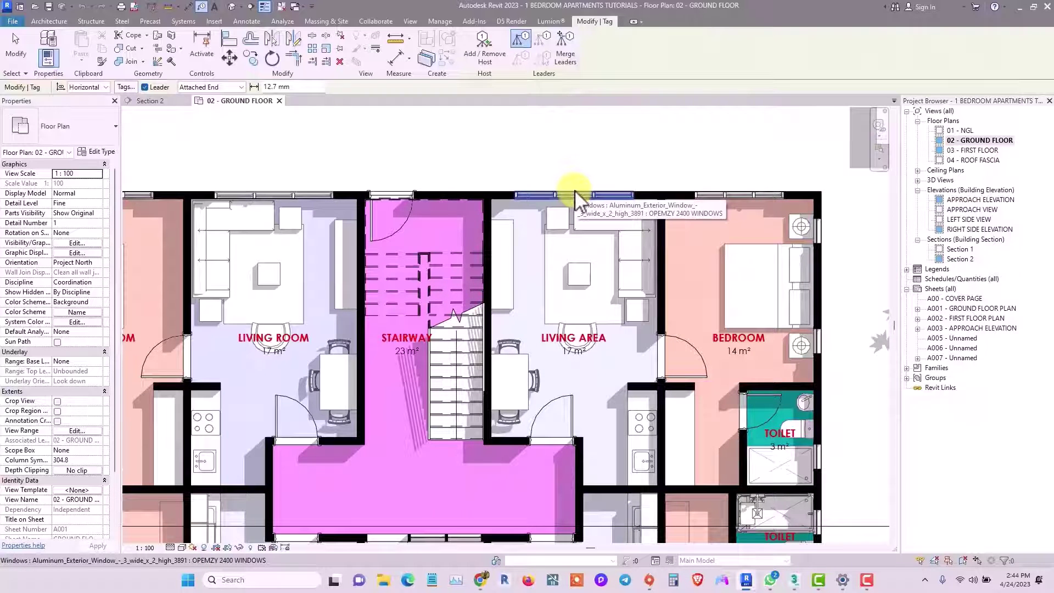
pyautogui.click(575, 191)
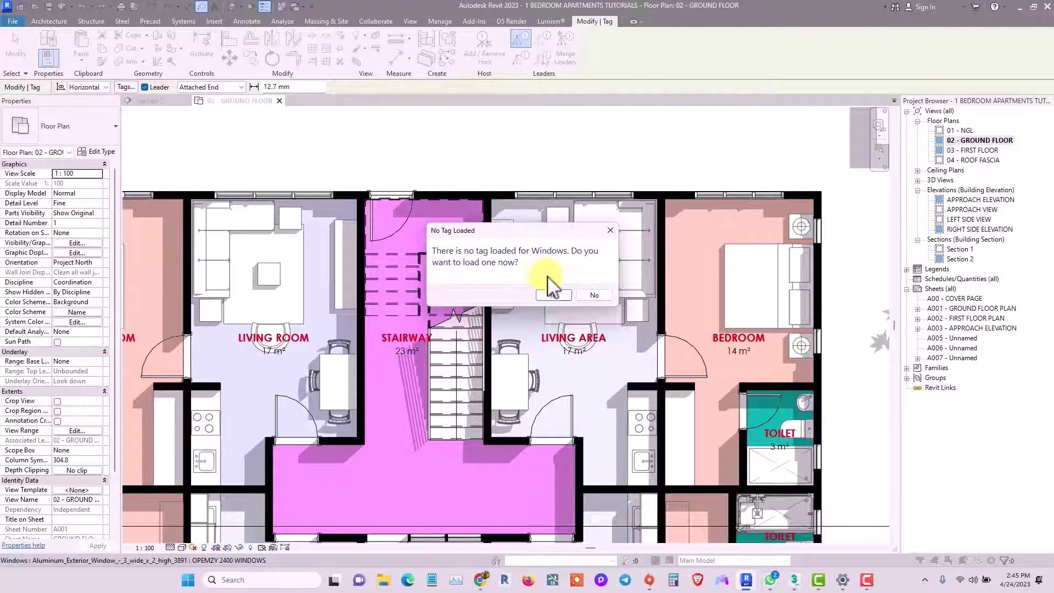
pyautogui.click(552, 295)
pyautogui.scroll(-5, 513, 224)
pyautogui.scroll(6, 518, 224)
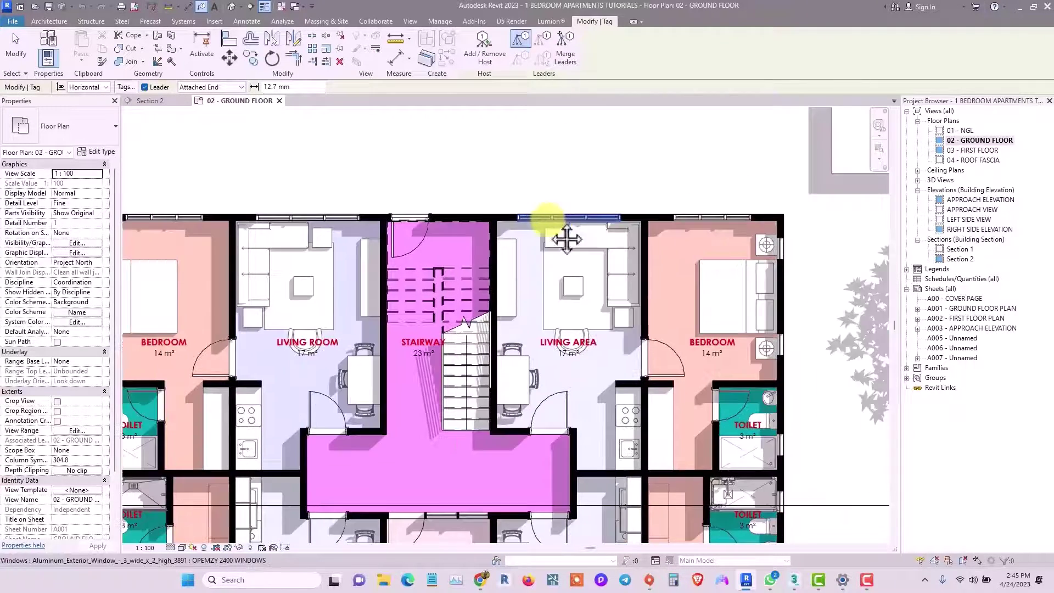
pyautogui.scroll(-2, 566, 239)
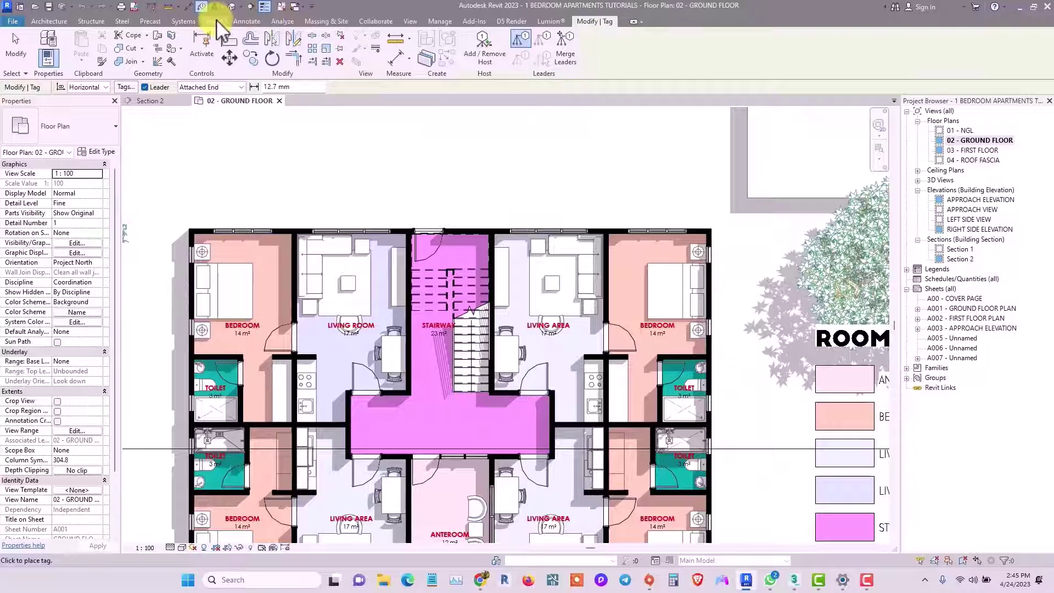
# Start loading a family into the project and browse to the English-Imperial library folder.
pyautogui.click(215, 21)
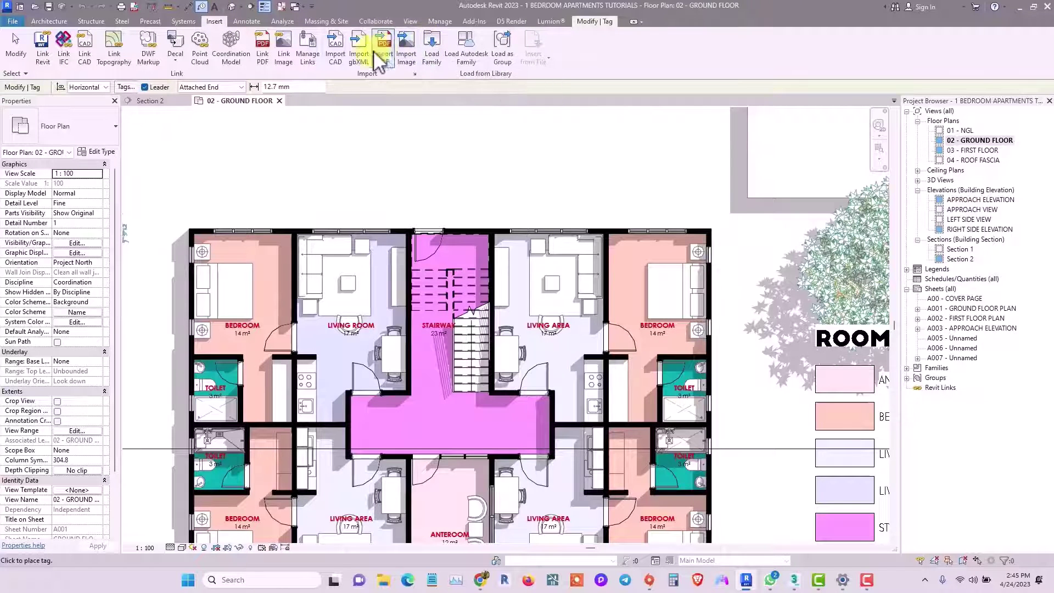
pyautogui.click(432, 52)
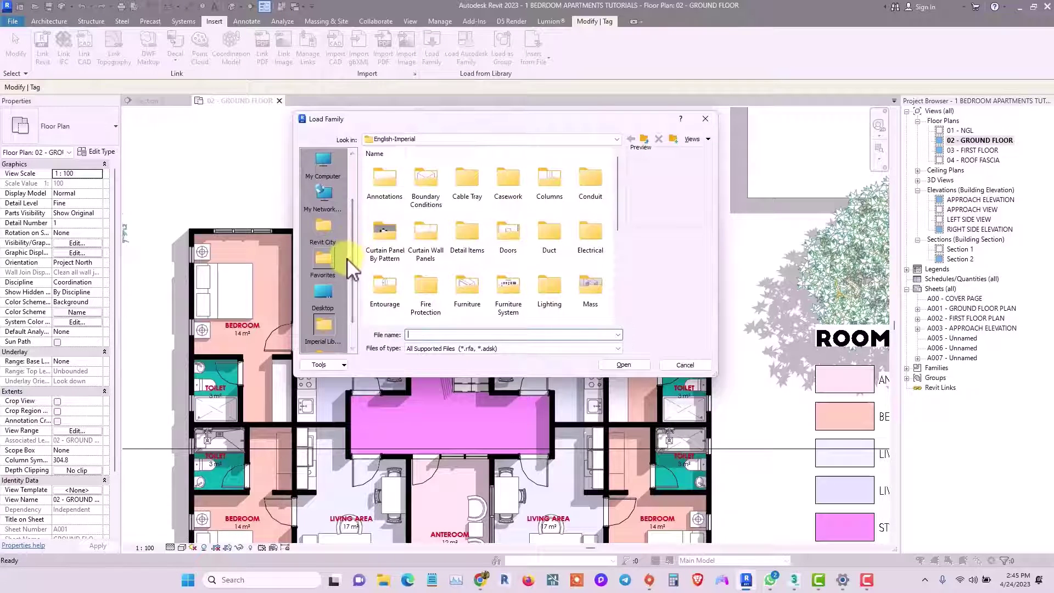
pyautogui.scroll(-1, 352, 286)
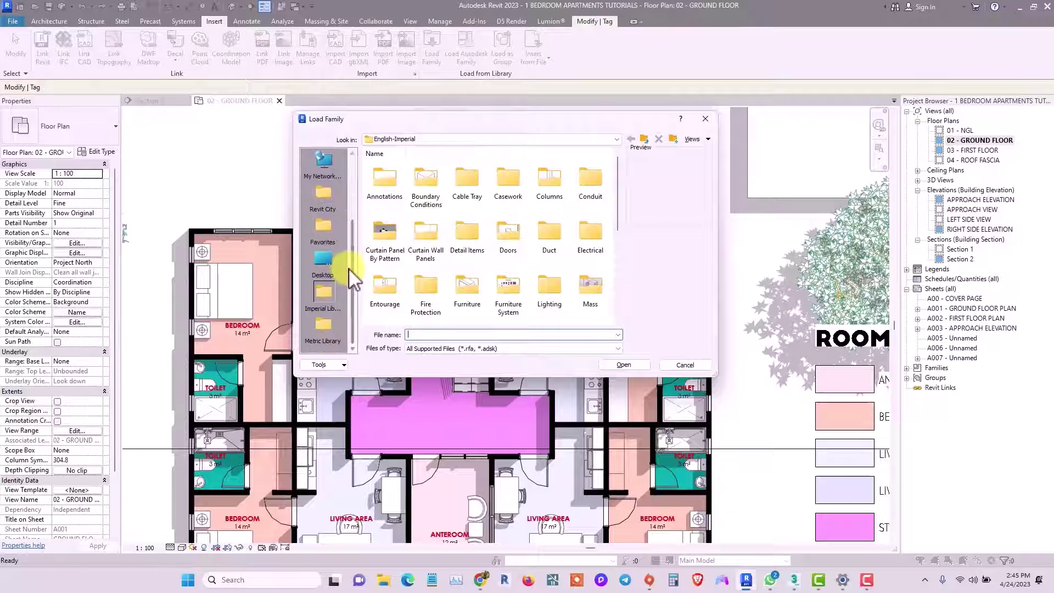
pyautogui.click(325, 303)
pyautogui.moveTo(548, 118); pyautogui.dragTo(489, 180)
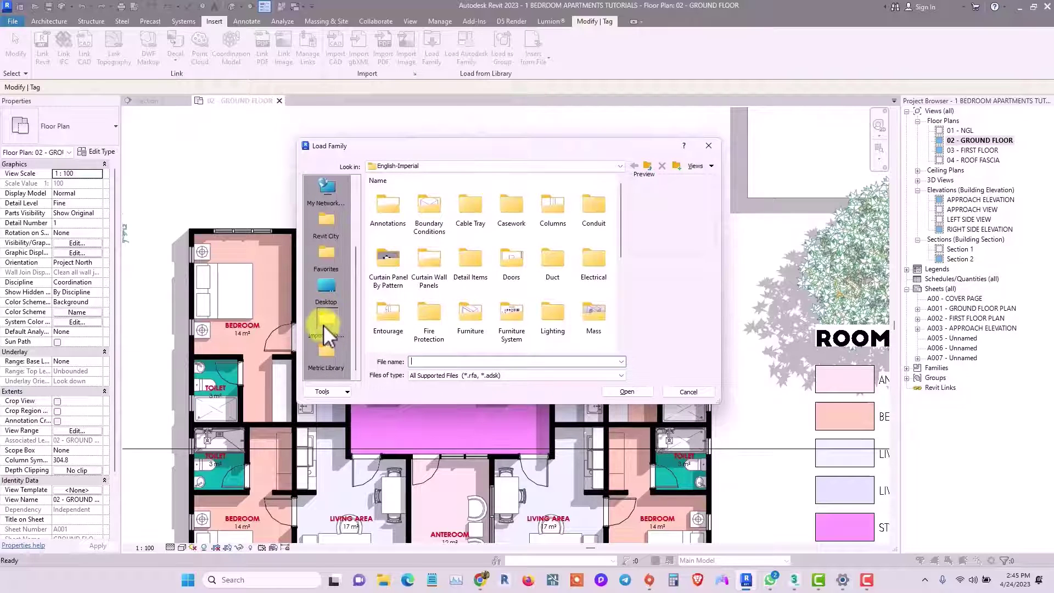
pyautogui.click(572, 166)
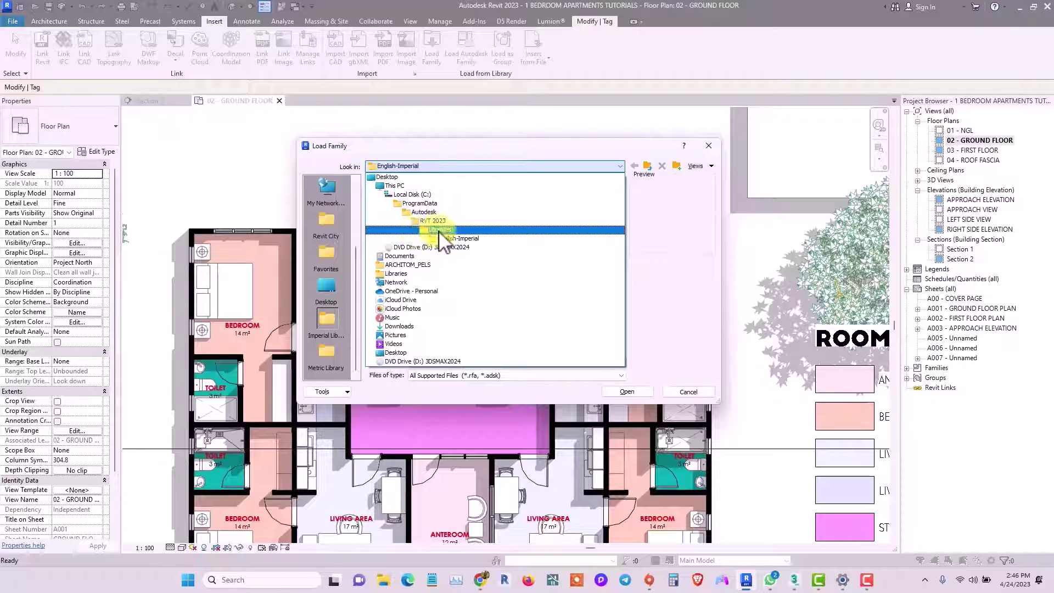
pyautogui.click(604, 237)
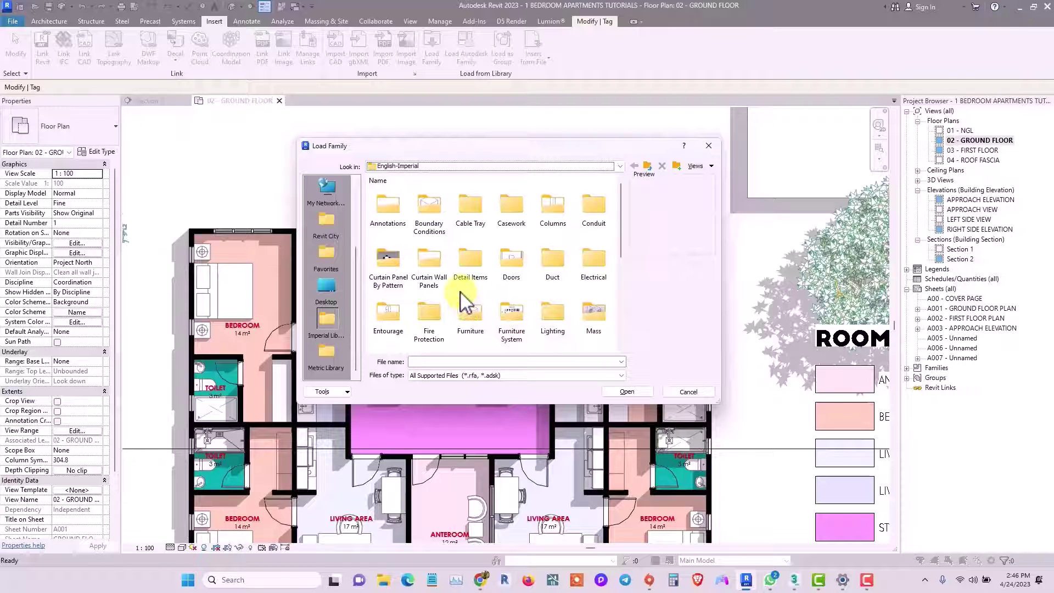
# Load the Window Tag family from the library's Annotations > Architectural folder.
pyautogui.doubleClick(387, 209)
pyautogui.doubleClick(387, 219)
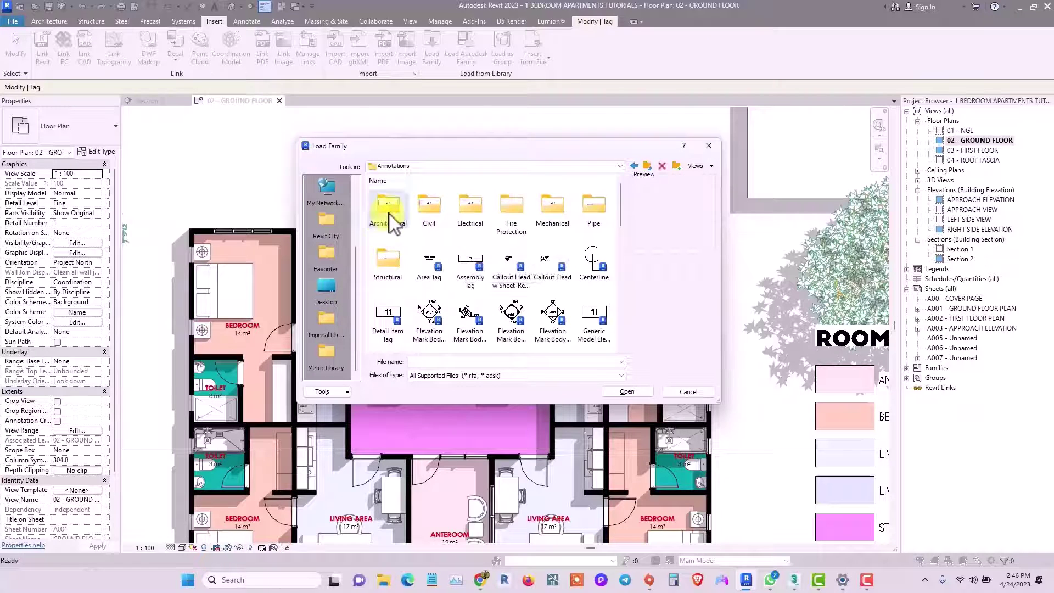
pyautogui.scroll(-3, 494, 258)
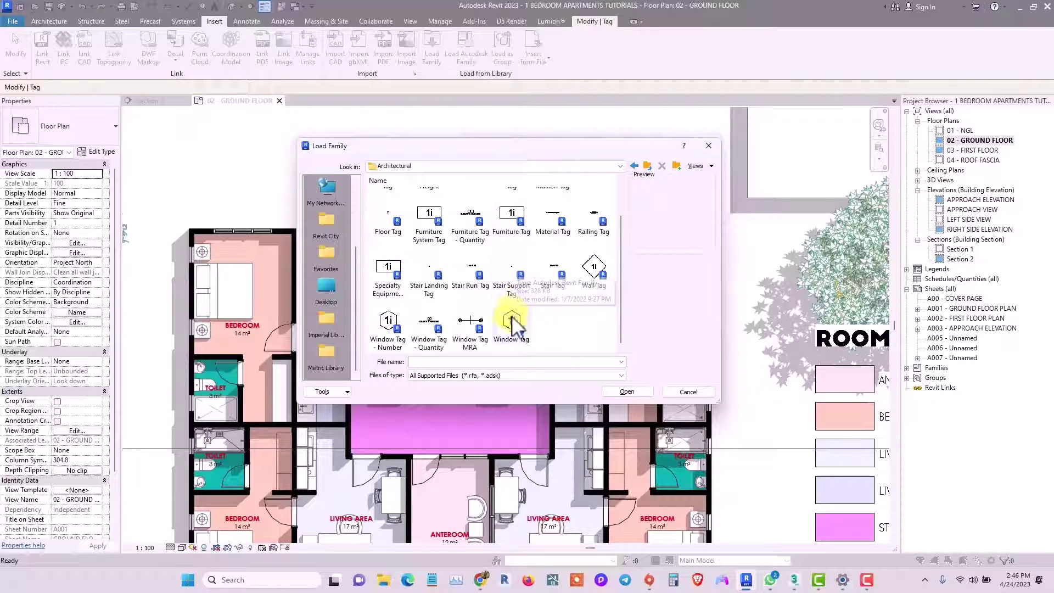
pyautogui.scroll(1, 554, 323)
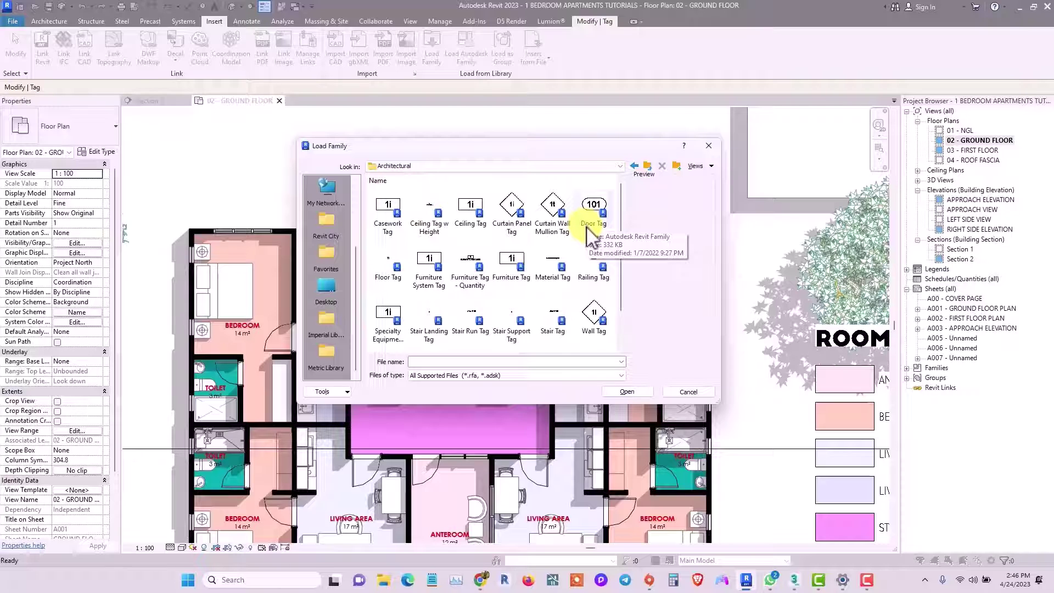
pyautogui.click(591, 241)
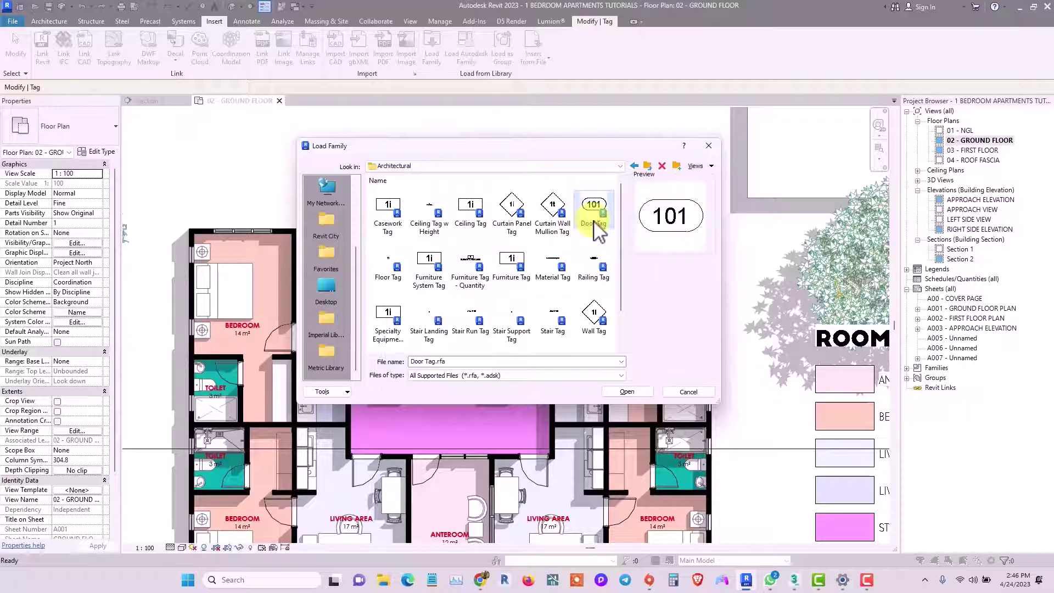
pyautogui.scroll(-2, 592, 252)
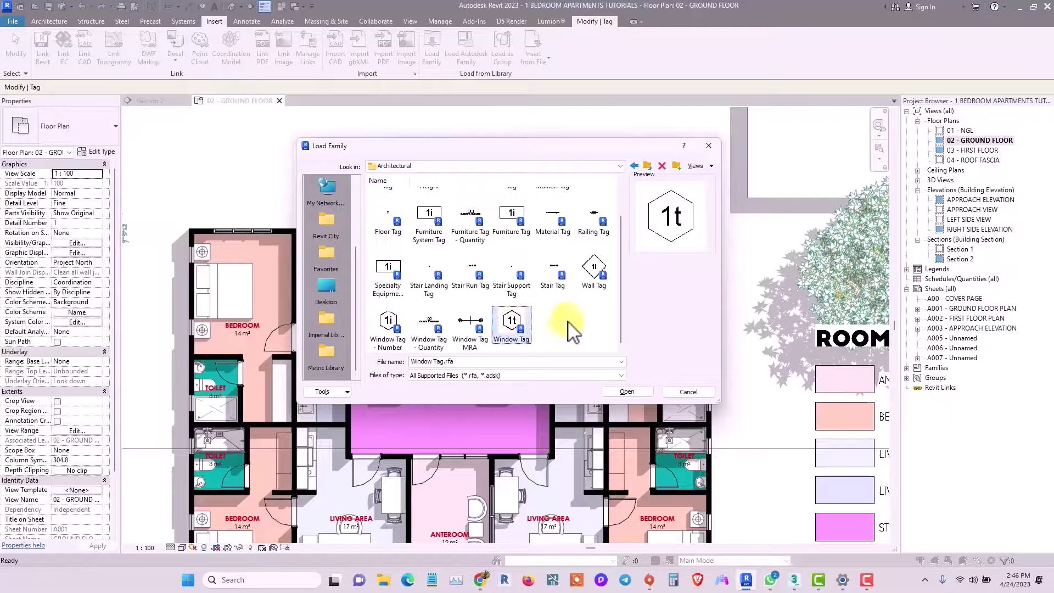
pyautogui.scroll(1, 569, 329)
pyautogui.click(633, 393)
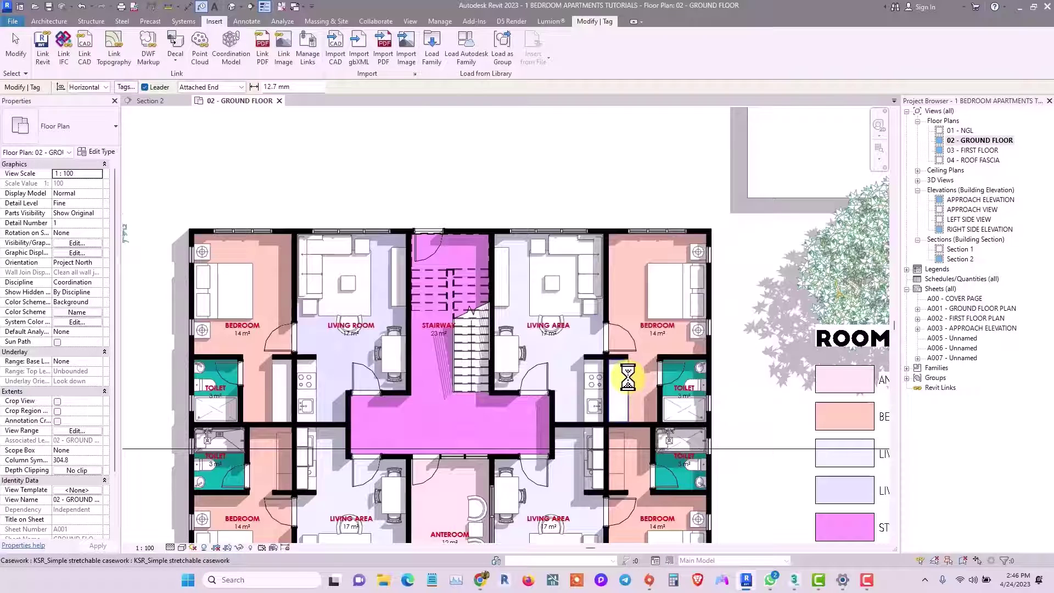
# Place a trial window tag with a leader on the living room's upper window and undo the placement.
pyautogui.scroll(-2, 549, 340)
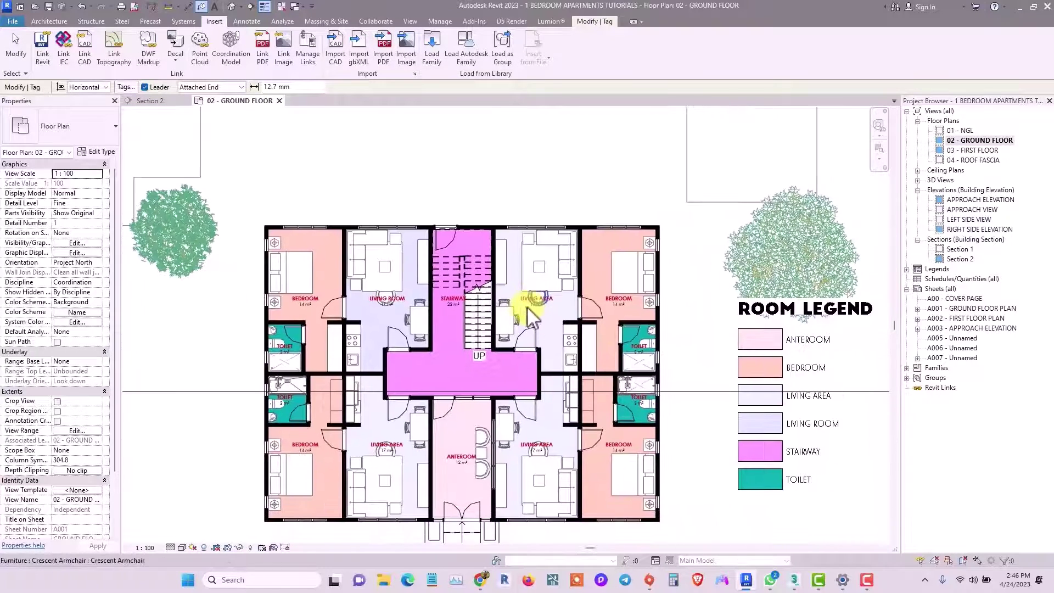
pyautogui.scroll(3, 528, 316)
pyautogui.scroll(-3, 528, 313)
pyautogui.scroll(2, 476, 299)
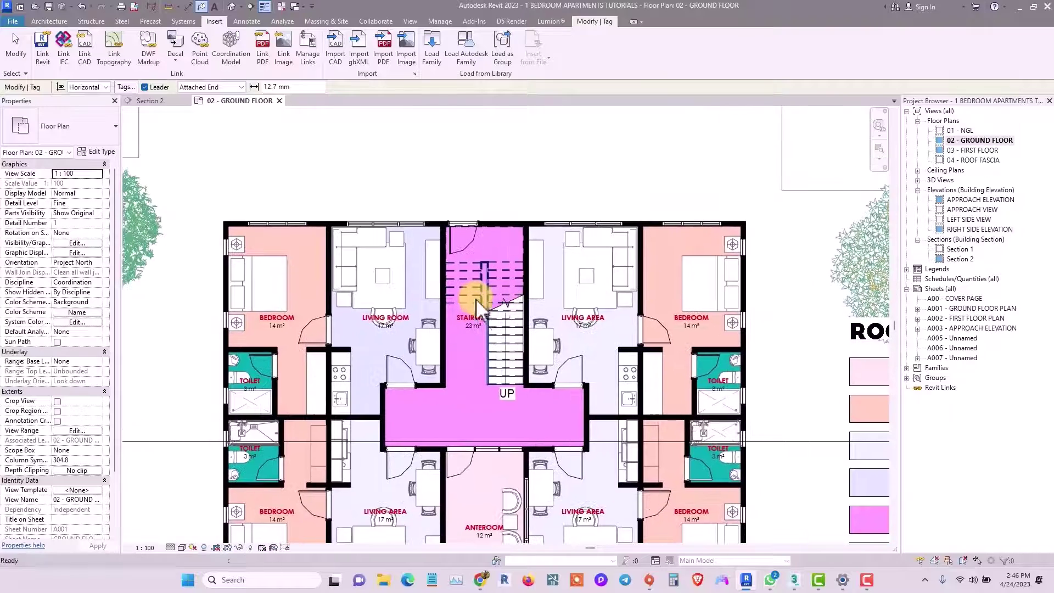
pyautogui.moveTo(411, 245); pyautogui.dragTo(407, 266, button='middle')
pyautogui.click(408, 259)
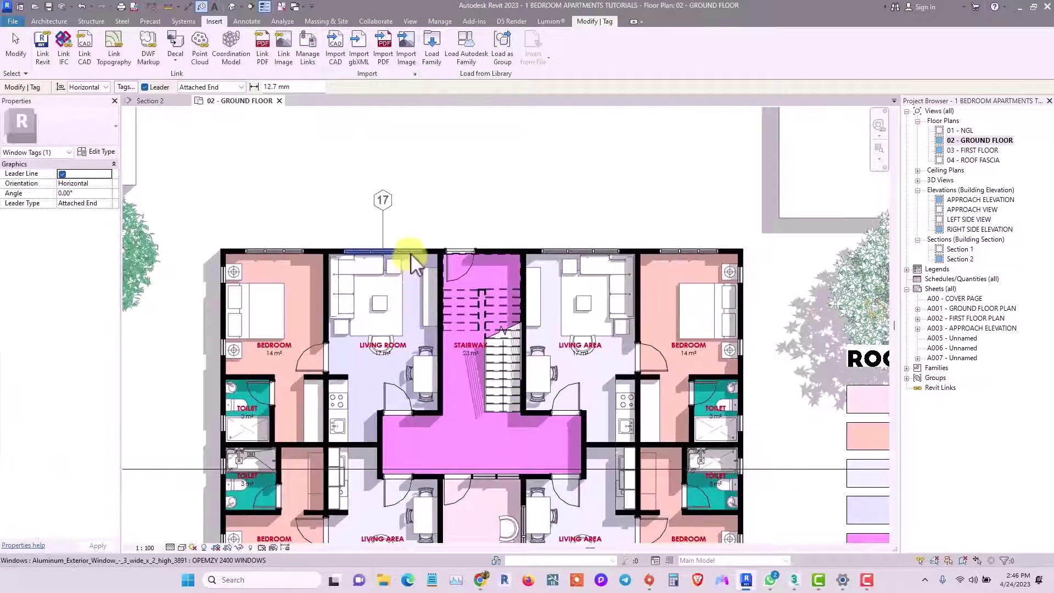
pyautogui.hotkey('ctrl', 'z')
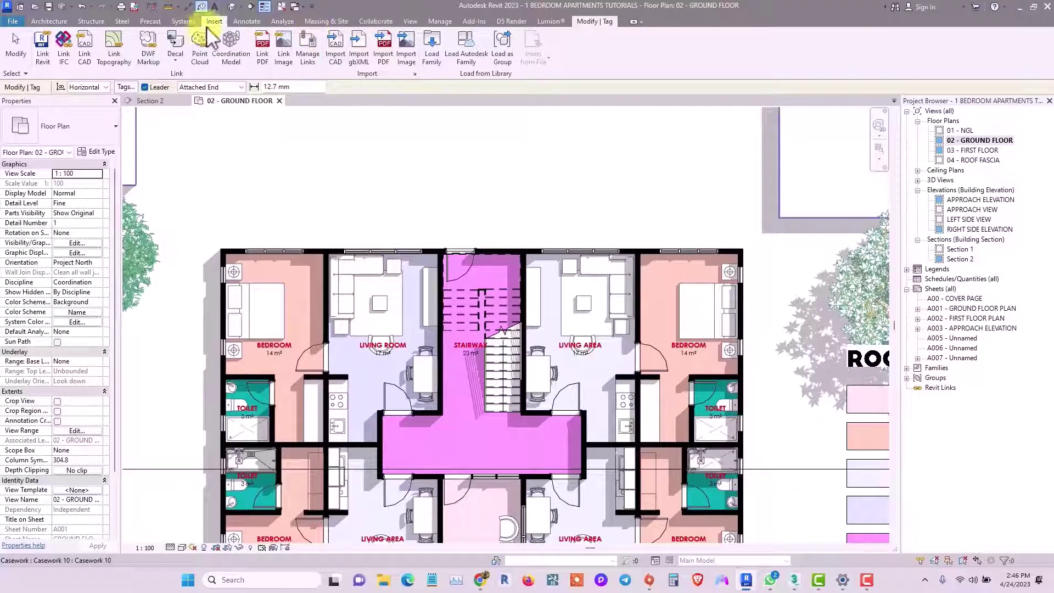
pyautogui.click(246, 21)
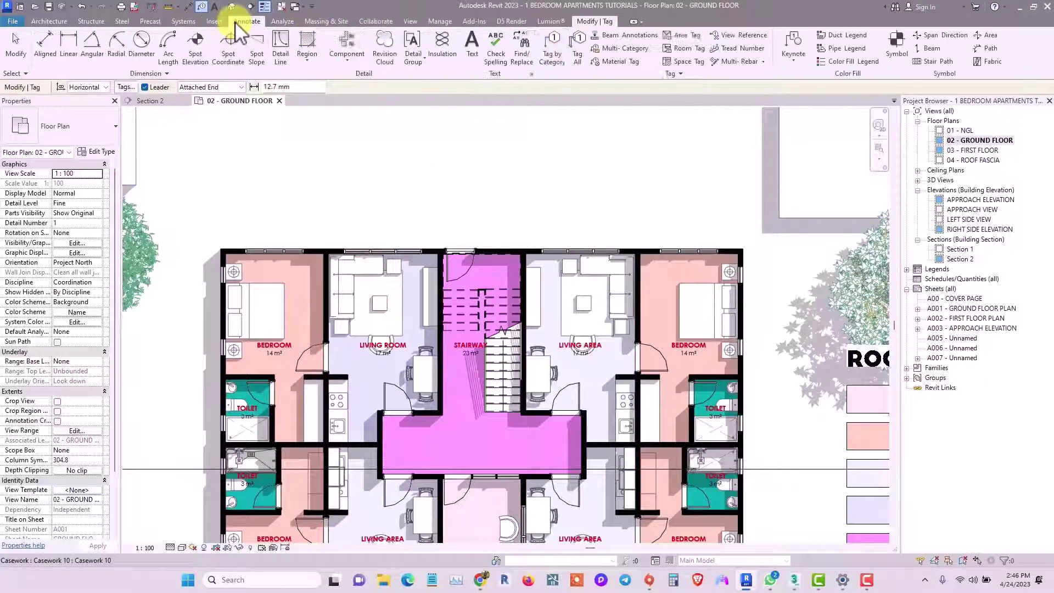
pyautogui.click(578, 56)
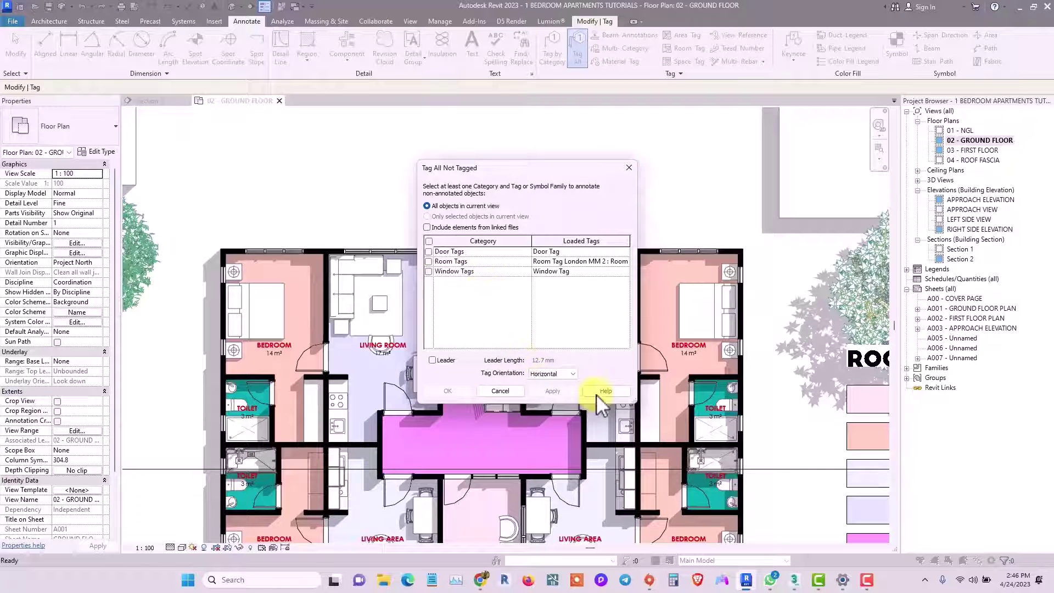
pyautogui.click(629, 167)
pyautogui.press('Escape')
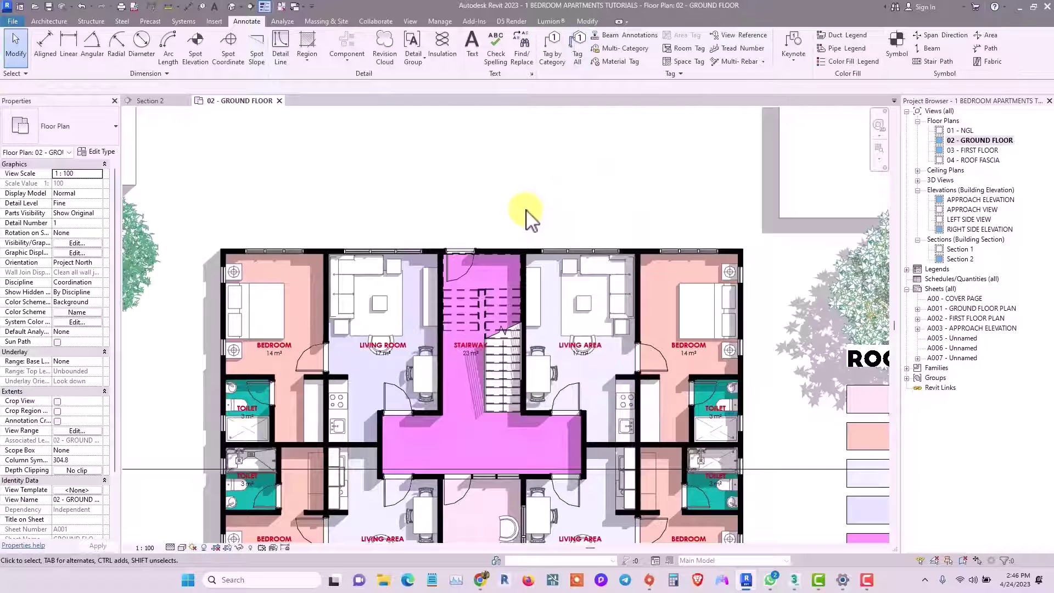
# Tag the living room's upper window with Tag by Category, turning the leader off, and place the tag above the window outside the wall.
pyautogui.scroll(2, 525, 216)
pyautogui.moveTo(497, 219)
pyautogui.mouseDown(button='middle')
pyautogui.moveTo(567, 224)
pyautogui.moveTo(532, 228)
pyautogui.moveTo(552, 227)
pyautogui.moveTo(485, 211)
pyautogui.mouseUp(button='middle')
pyautogui.scroll(-2, 511, 216)
pyautogui.scroll(-1, 511, 220)
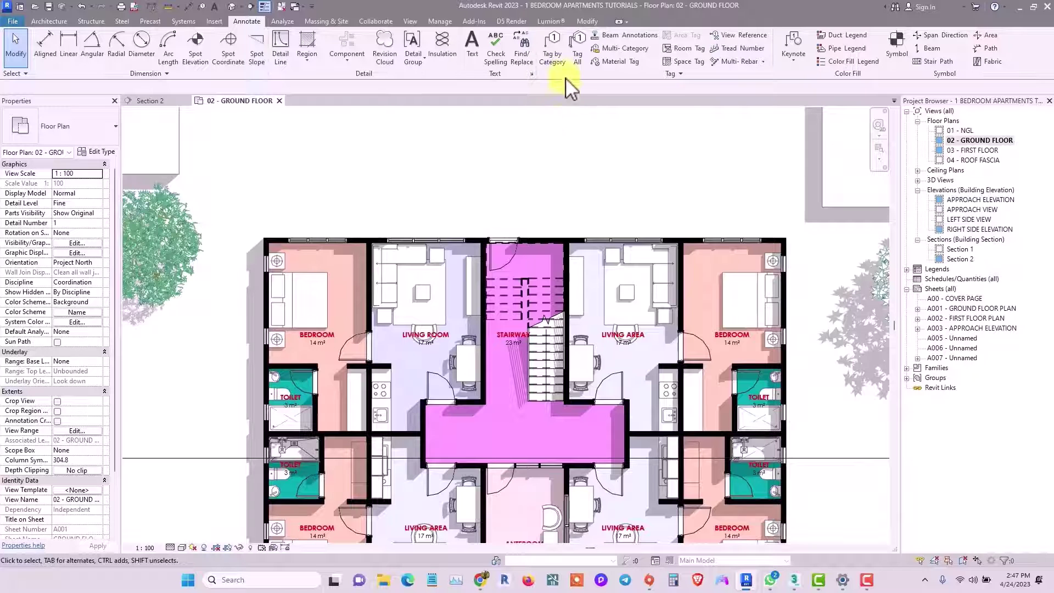
pyautogui.click(559, 49)
pyautogui.scroll(2, 440, 225)
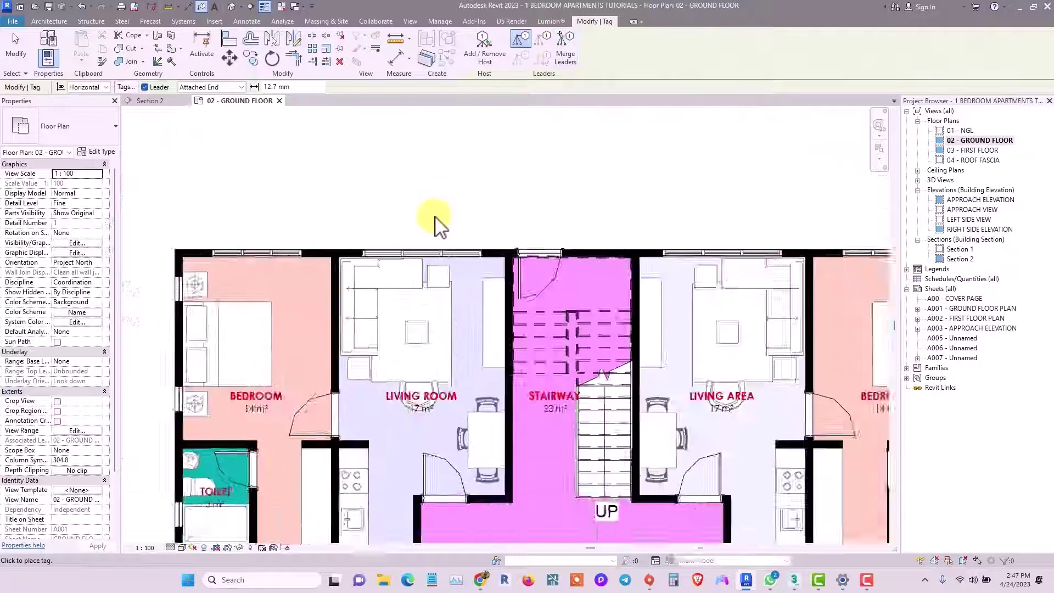
pyautogui.scroll(1, 439, 225)
pyautogui.click(416, 253)
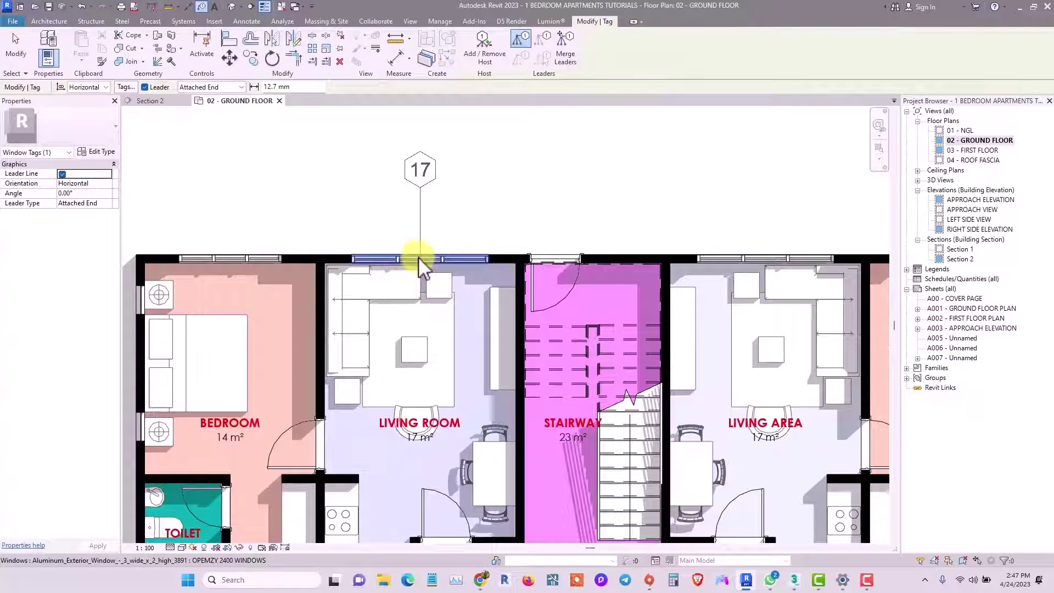
pyautogui.scroll(1, 418, 258)
pyautogui.scroll(-1, 495, 288)
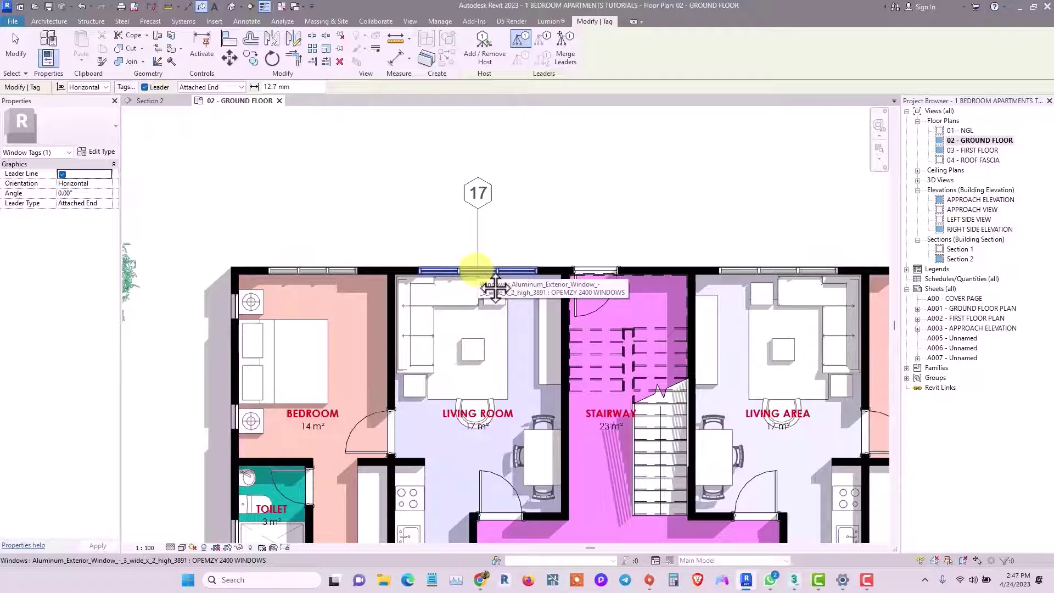
pyautogui.scroll(-1, 495, 288)
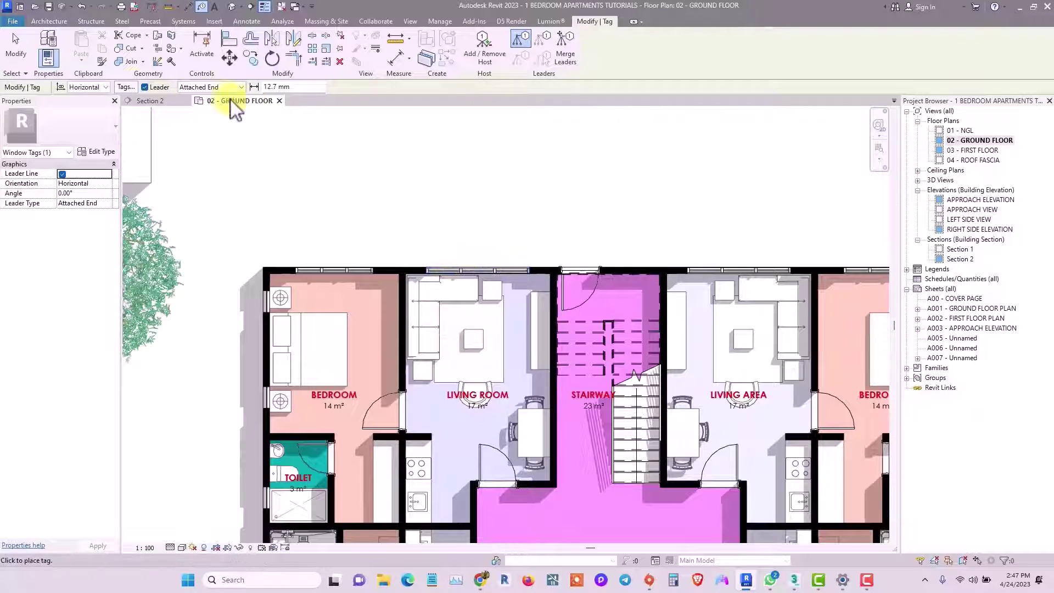
pyautogui.click(144, 86)
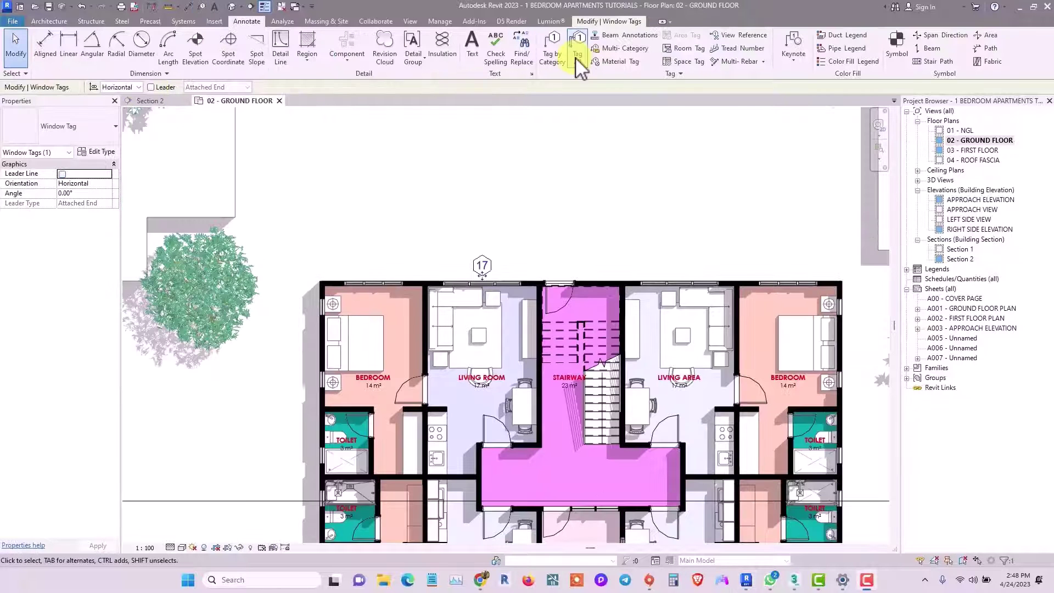
# Use Tag All to tag every untagged door and window in the current view with Door Tag and Window Tag, without leaders.
pyautogui.click(575, 57)
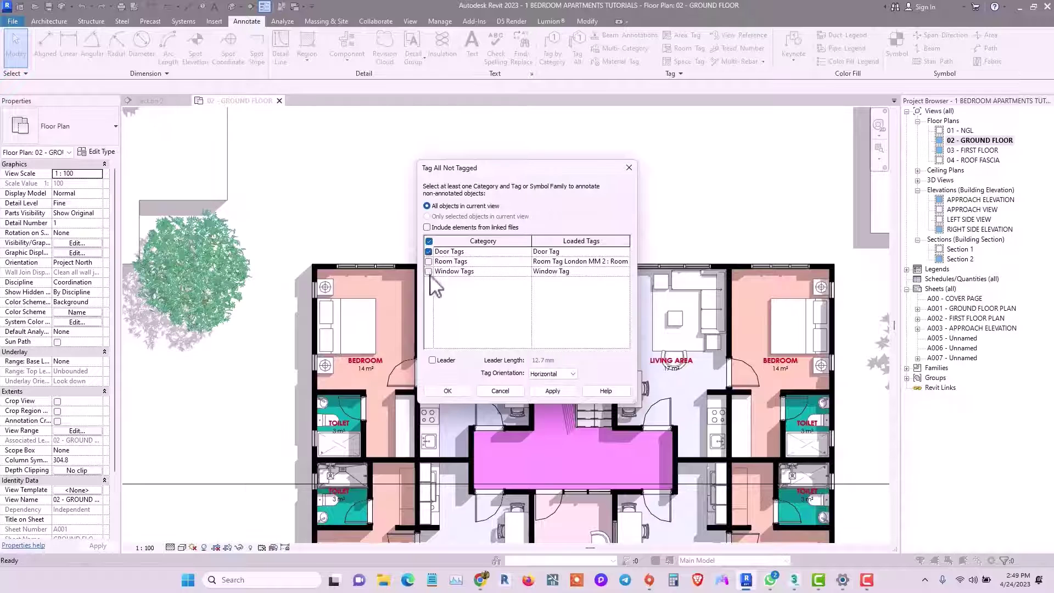
pyautogui.click(552, 391)
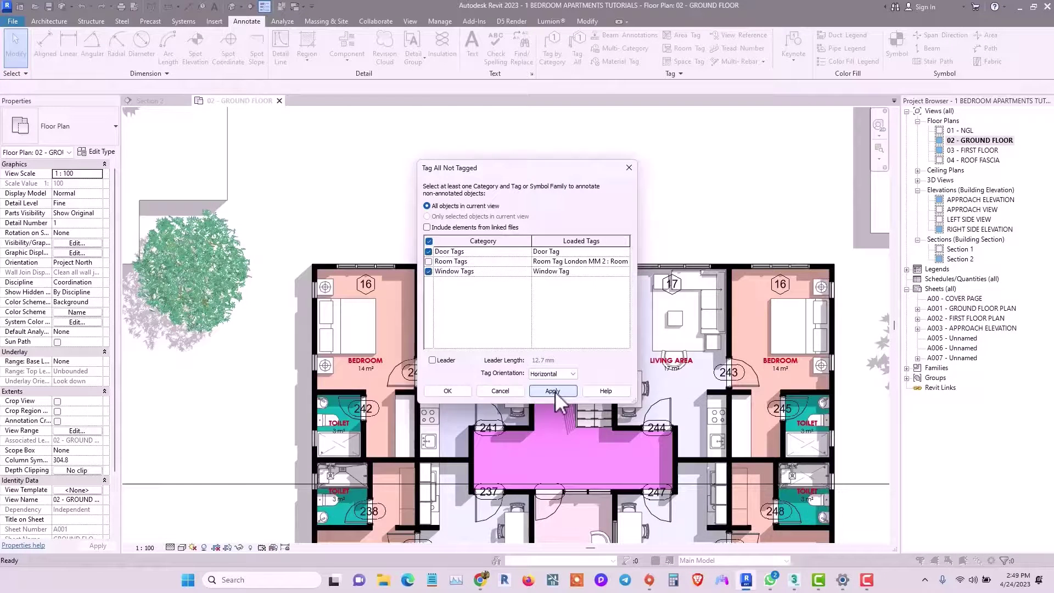
pyautogui.click(457, 391)
# Move the window tag of the plan's upper-left bedroom from inside the room to just above its window.
pyautogui.scroll(5, 379, 302)
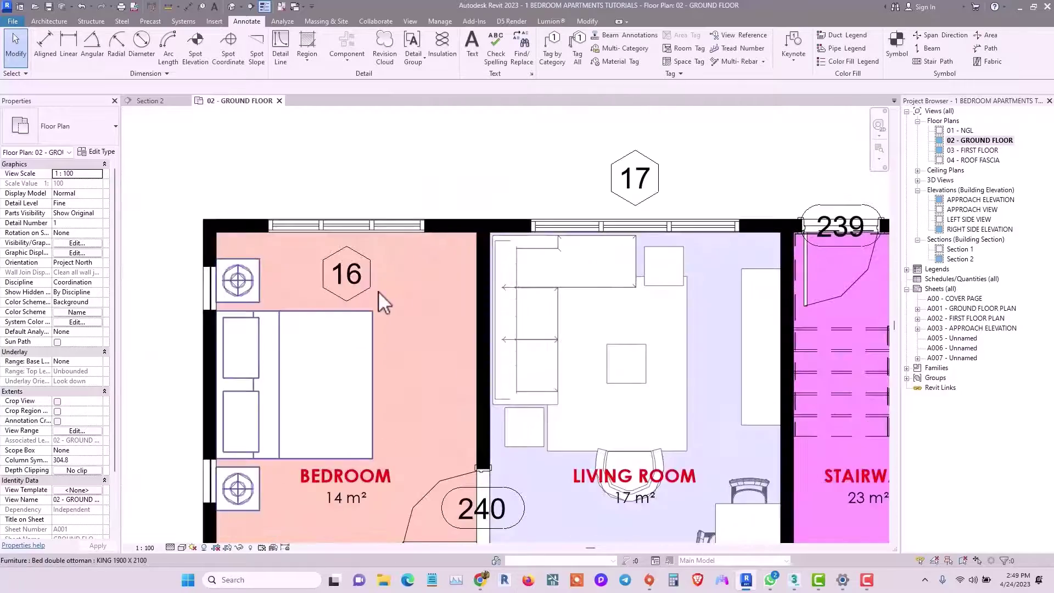
pyautogui.scroll(-3, 377, 291)
pyautogui.moveTo(377, 291); pyautogui.dragTo(353, 298, button='middle')
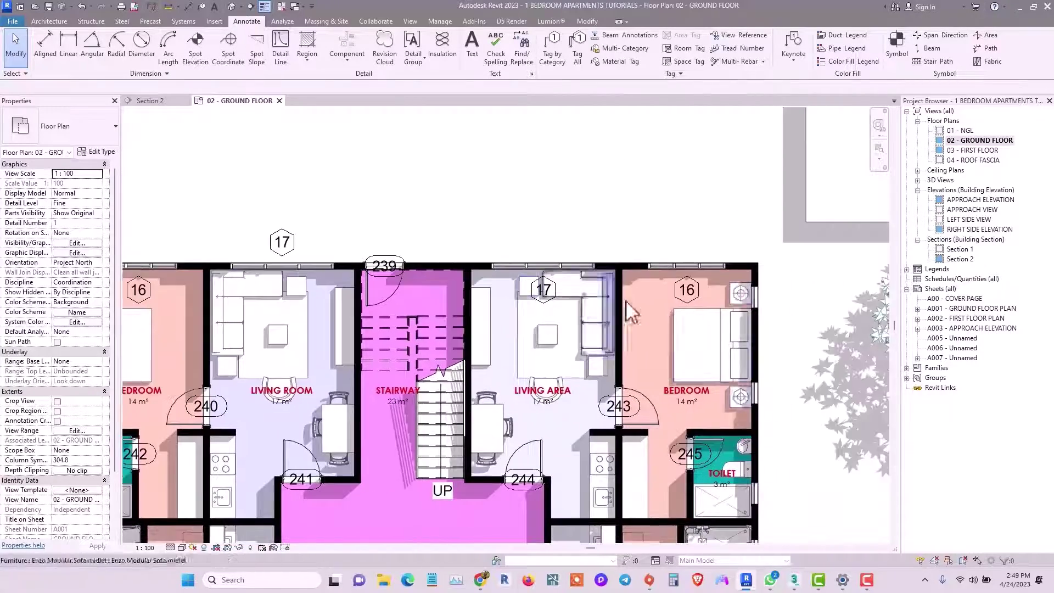
pyautogui.scroll(-1, 679, 364)
pyautogui.moveTo(679, 364); pyautogui.dragTo(692, 299, button='middle')
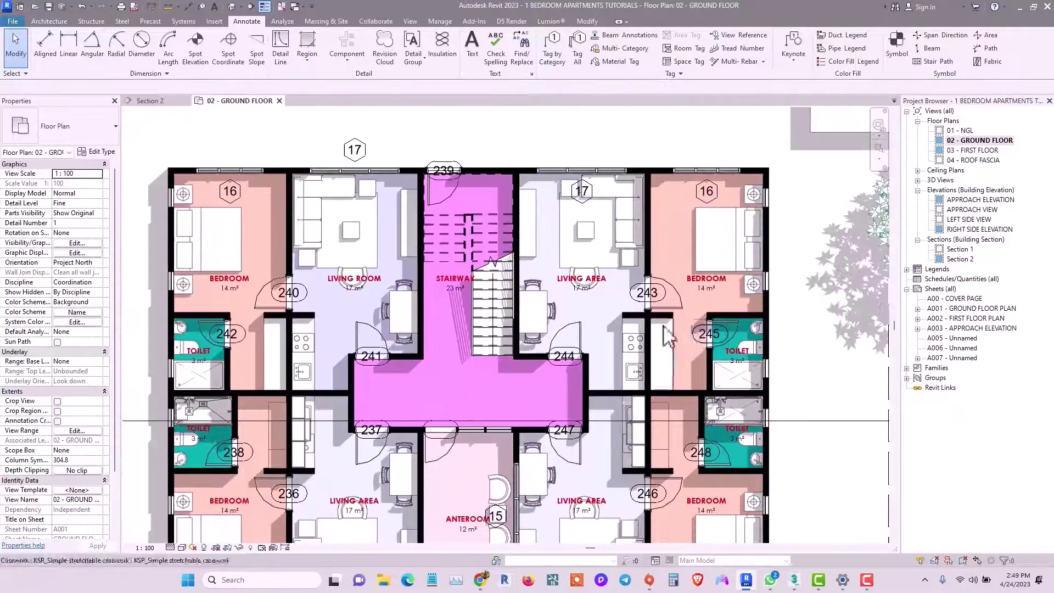
pyautogui.moveTo(667, 336); pyautogui.dragTo(766, 373, button='middle')
pyautogui.scroll(5, 370, 281)
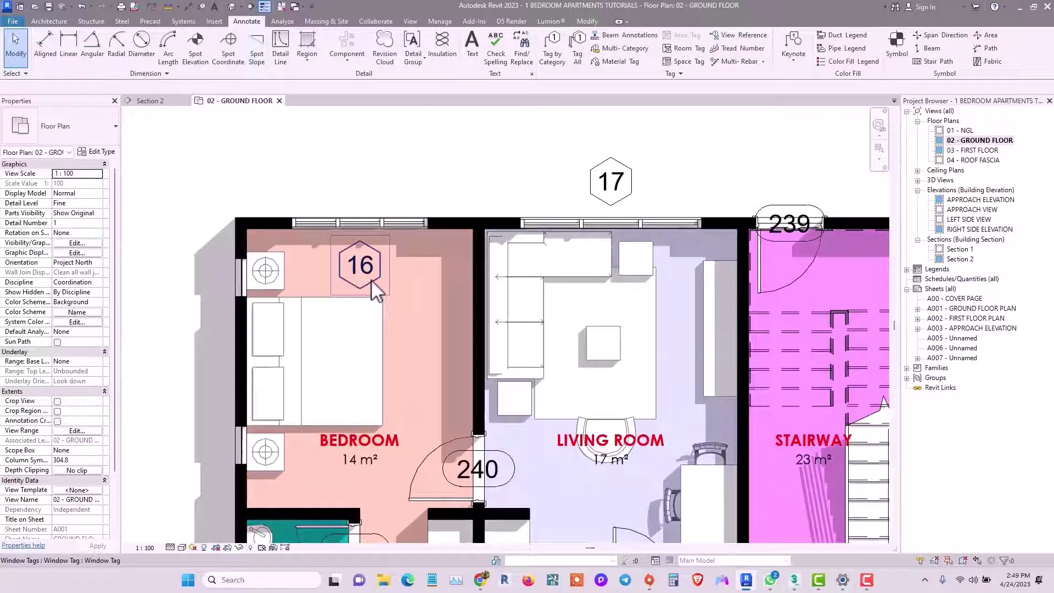
pyautogui.click(371, 279)
pyautogui.moveTo(371, 279); pyautogui.dragTo(381, 323, button='middle')
pyautogui.moveTo(370, 310); pyautogui.dragTo(373, 252)
# Move the window tag of the upper living area beside the stairway out of the room to just above its window.
pyautogui.scroll(-1, 443, 278)
pyautogui.keyDown('shift'); pyautogui.hscroll(5, 413, 299); pyautogui.keyUp('shift')
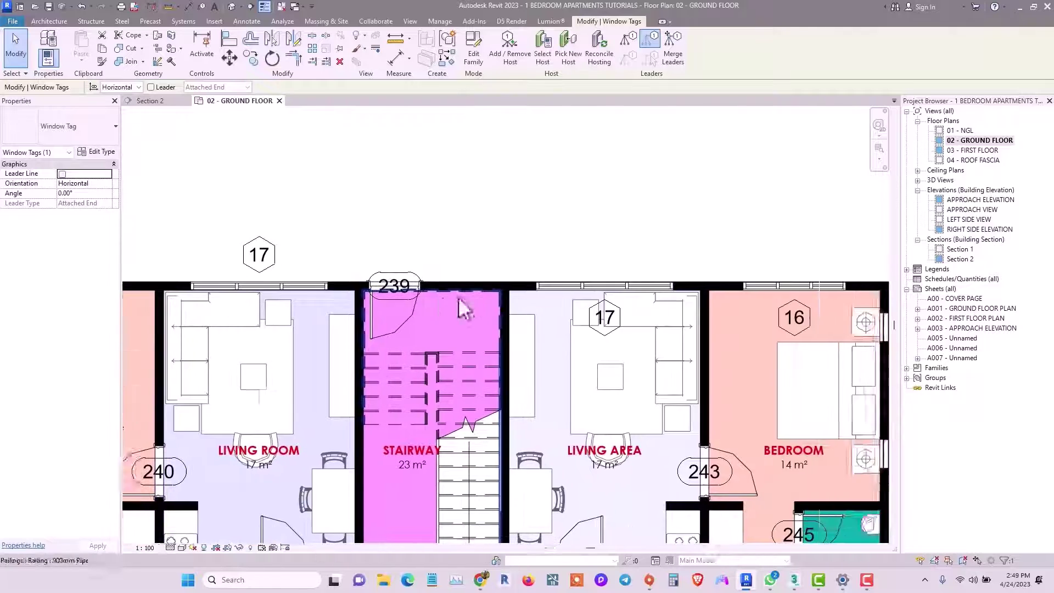
pyautogui.scroll(2, 609, 316)
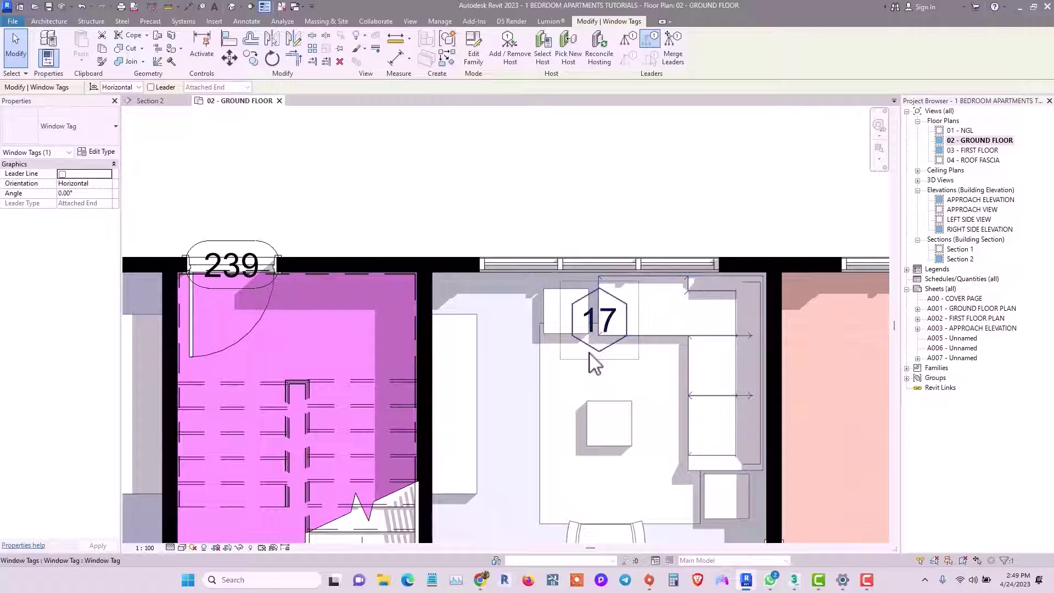
pyautogui.moveTo(590, 353); pyautogui.dragTo(594, 356)
pyautogui.scroll(2, 599, 353)
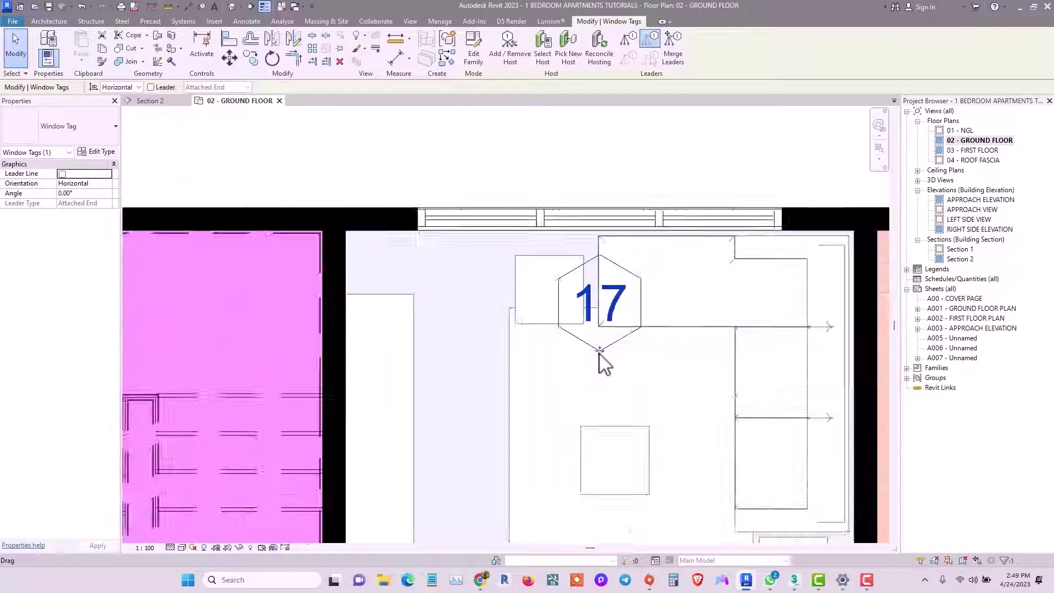
pyautogui.scroll(-3, 601, 351)
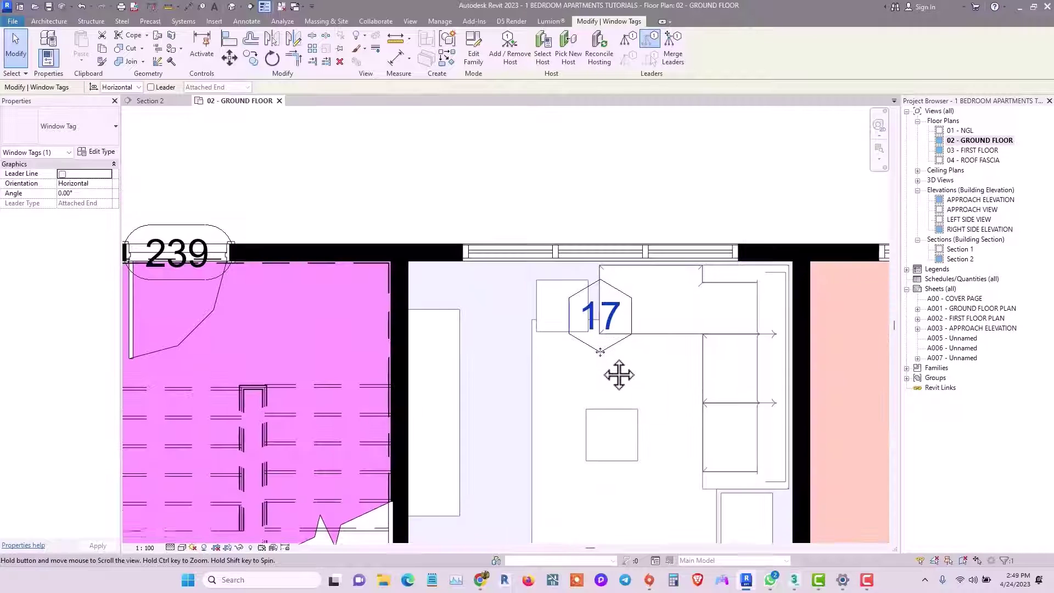
pyautogui.scroll(1, 601, 360)
pyautogui.moveTo(600, 360); pyautogui.dragTo(601, 240)
pyautogui.scroll(-3, 587, 280)
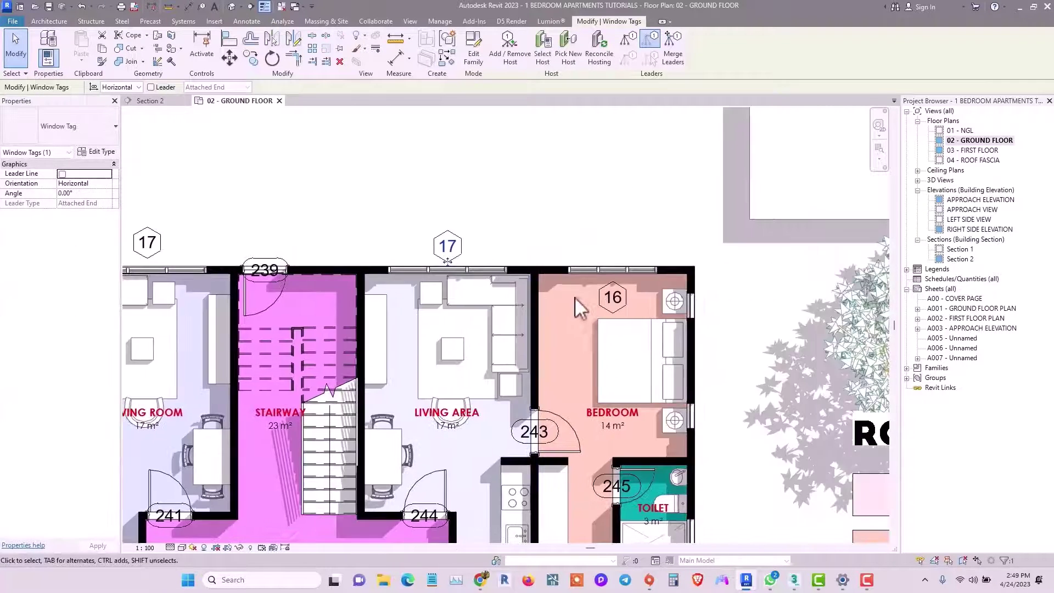
# Move the window tag of the plan's upper-right bedroom from inside the room to just above its window.
pyautogui.scroll(2, 577, 295)
pyautogui.click(631, 313)
pyautogui.moveTo(641, 325); pyautogui.dragTo(643, 236)
pyautogui.scroll(-4, 686, 253)
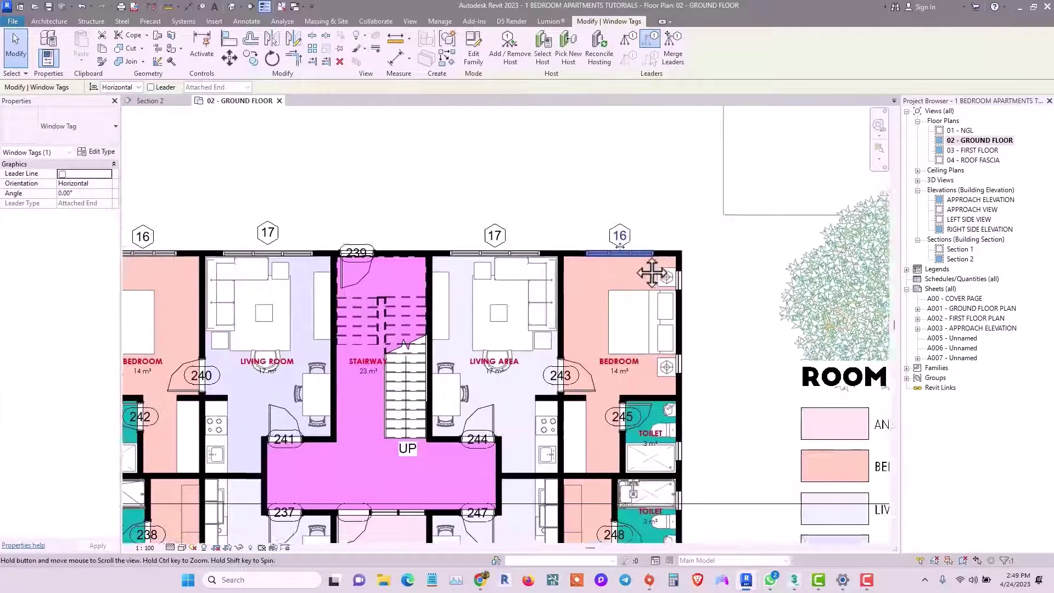
# Examine the relocated window tags along the plan's upper wall, especially the content and shape of the upper-left bedroom's tag.
pyautogui.moveTo(405, 319); pyautogui.dragTo(510, 267, button='middle')
pyautogui.scroll(2, 440, 323)
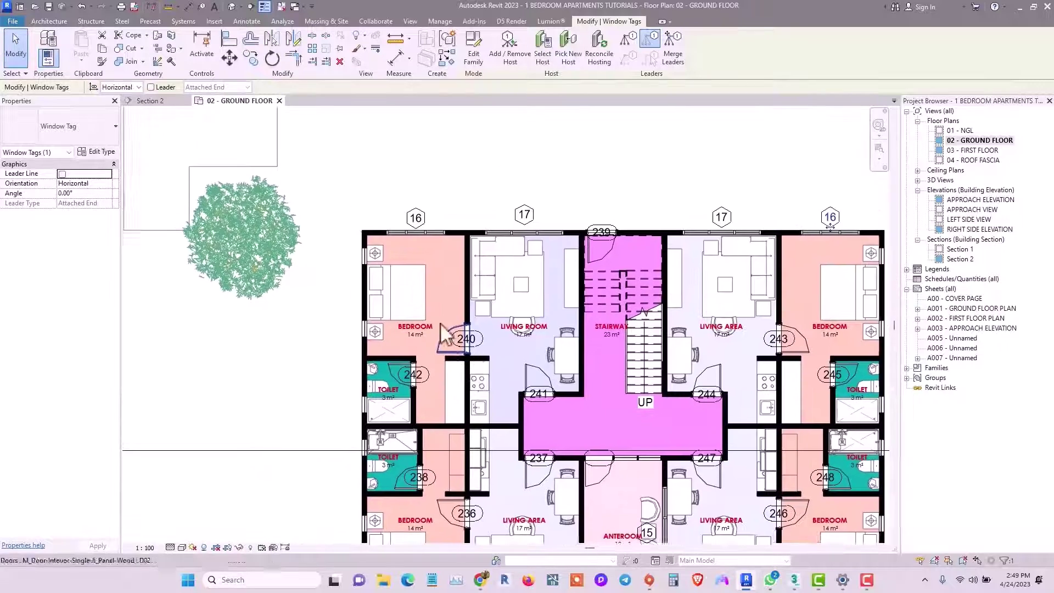
pyautogui.scroll(1, 432, 289)
pyautogui.moveTo(435, 244); pyautogui.dragTo(443, 301, button='middle')
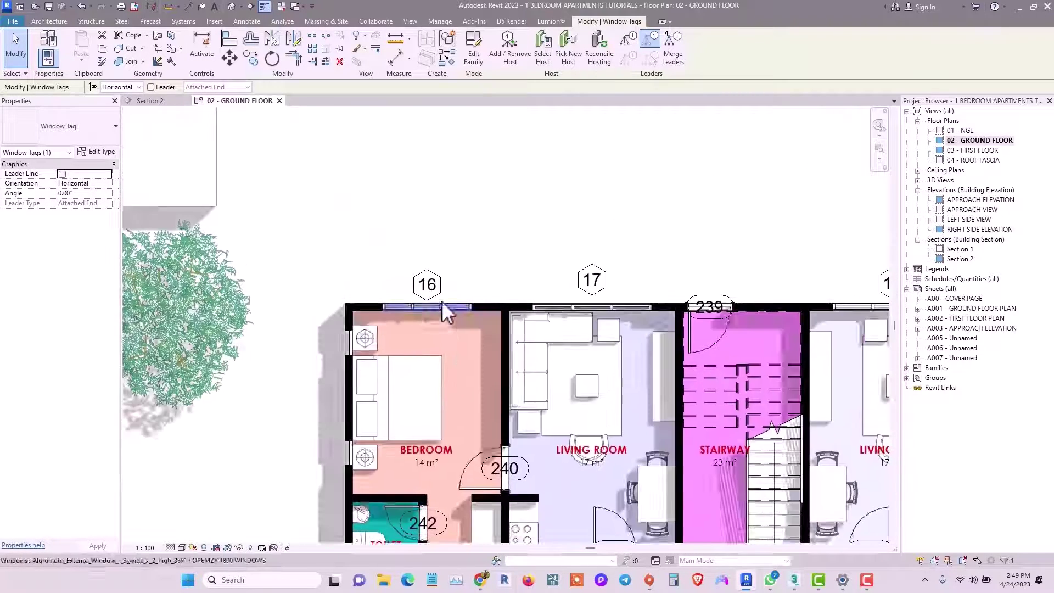
pyautogui.scroll(2, 443, 300)
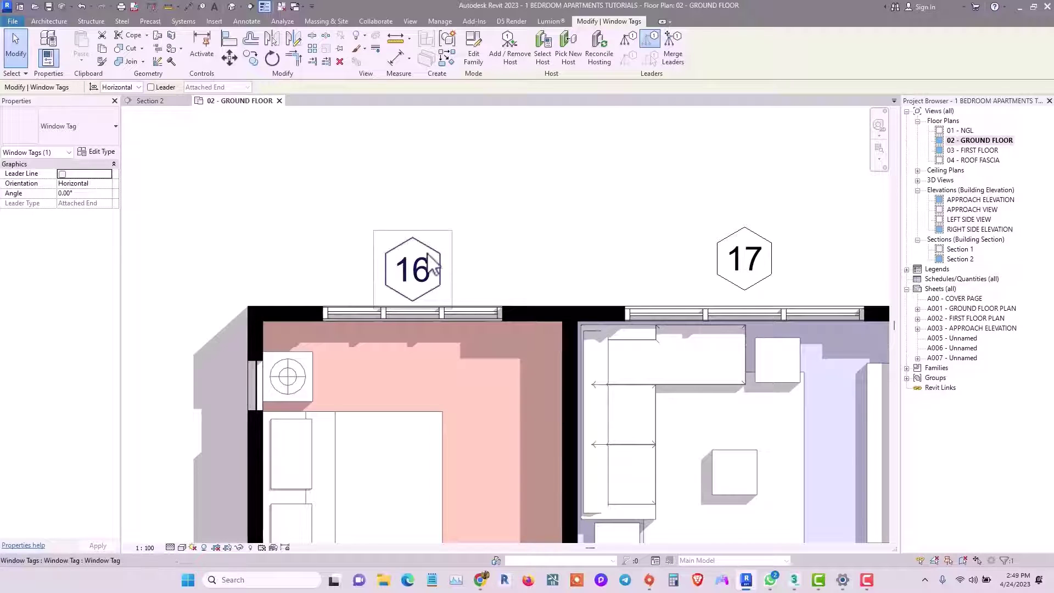
pyautogui.scroll(-2, 425, 294)
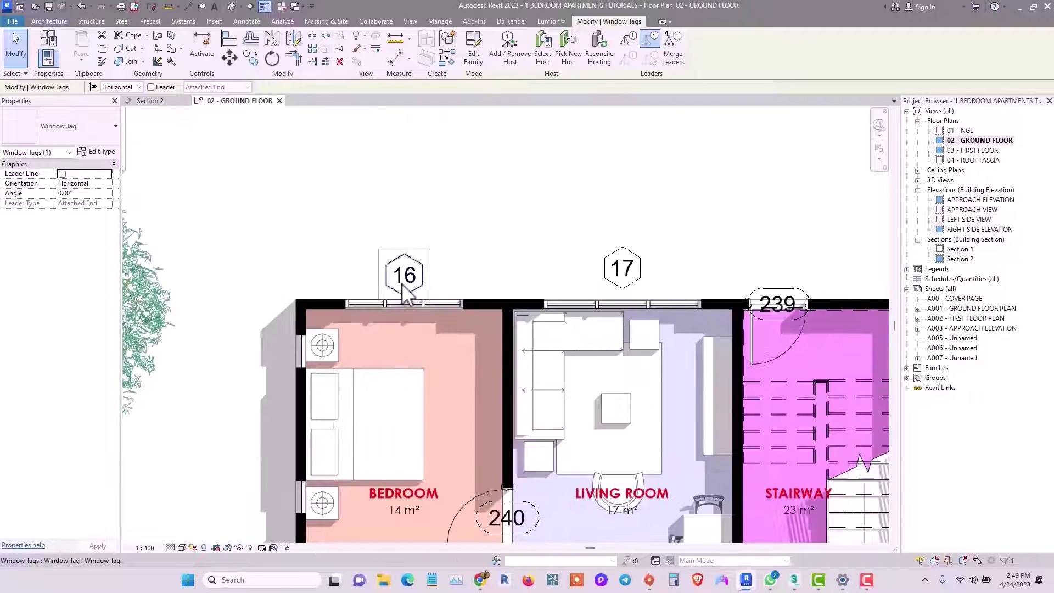
pyautogui.scroll(3, 406, 297)
pyautogui.scroll(-2, 409, 308)
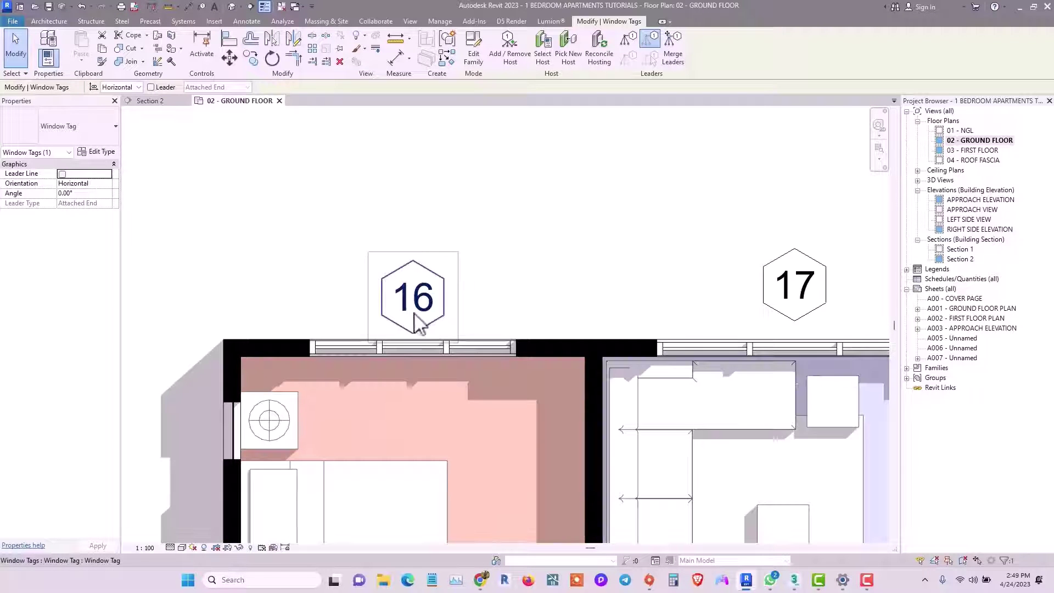
pyautogui.scroll(1, 413, 324)
pyautogui.scroll(-1, 439, 329)
pyautogui.scroll(-3, 445, 333)
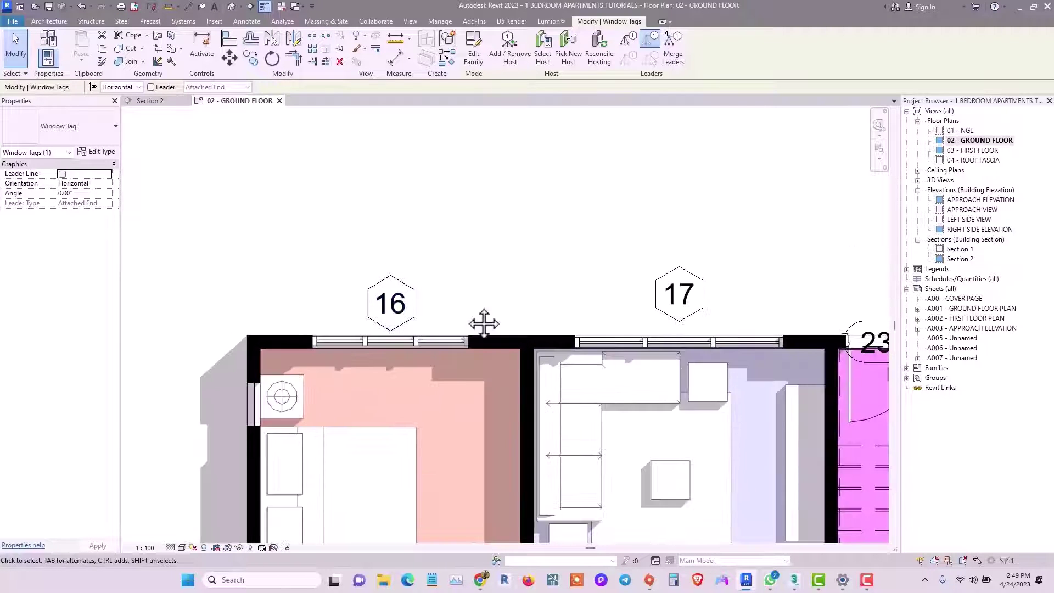
pyautogui.scroll(3, 348, 329)
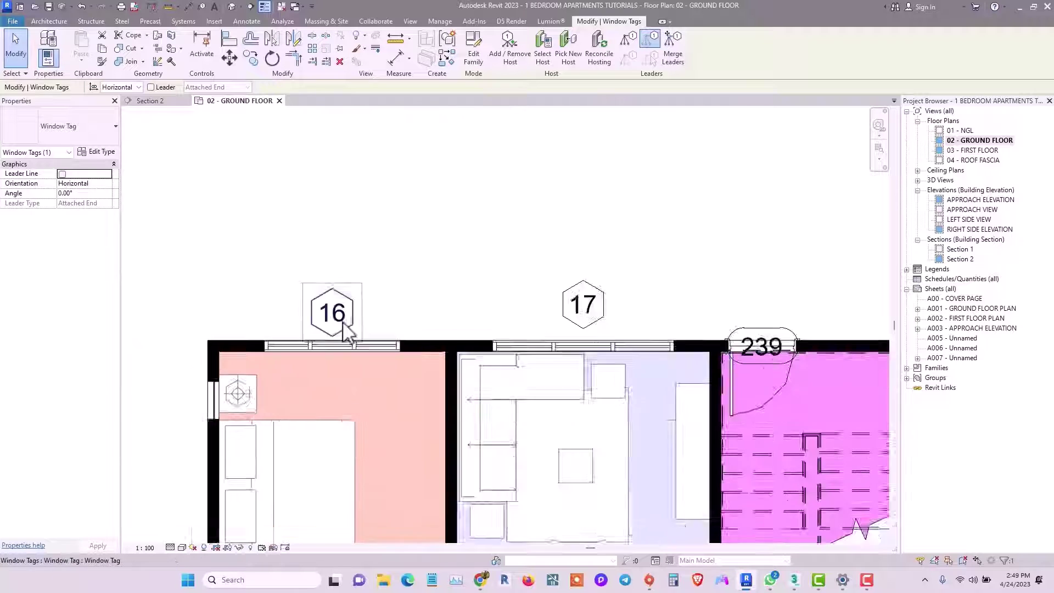
pyautogui.scroll(-1, 378, 340)
pyautogui.scroll(2, 383, 343)
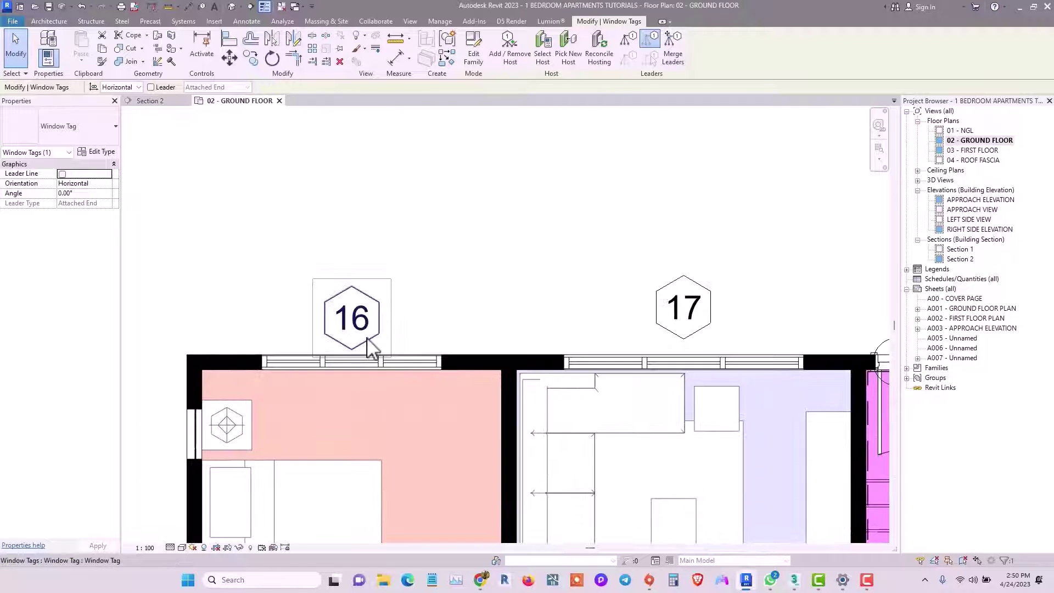
pyautogui.scroll(-2, 401, 342)
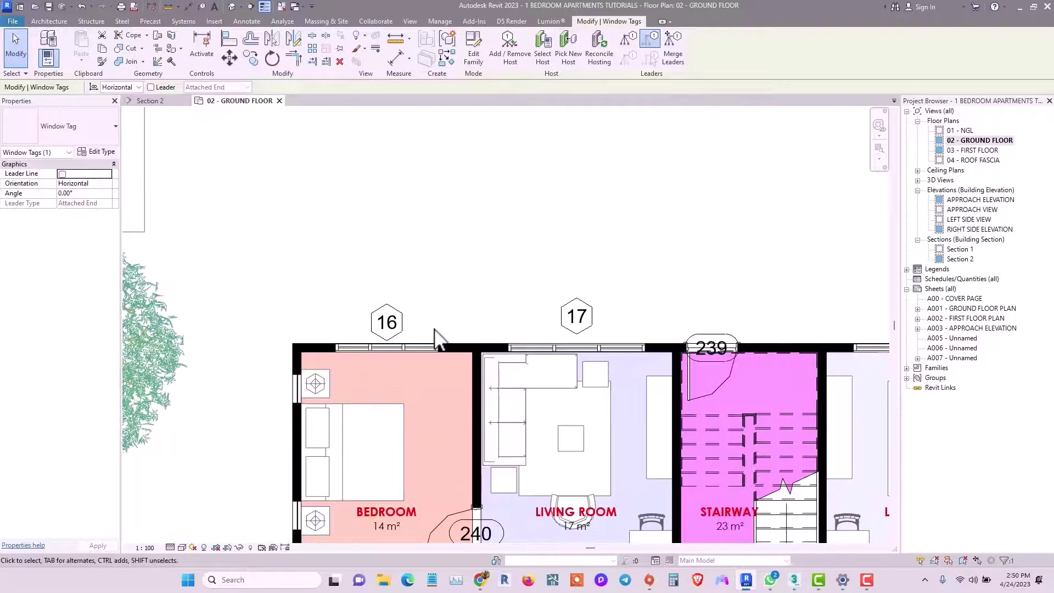
pyautogui.click(445, 325)
pyautogui.scroll(2, 413, 331)
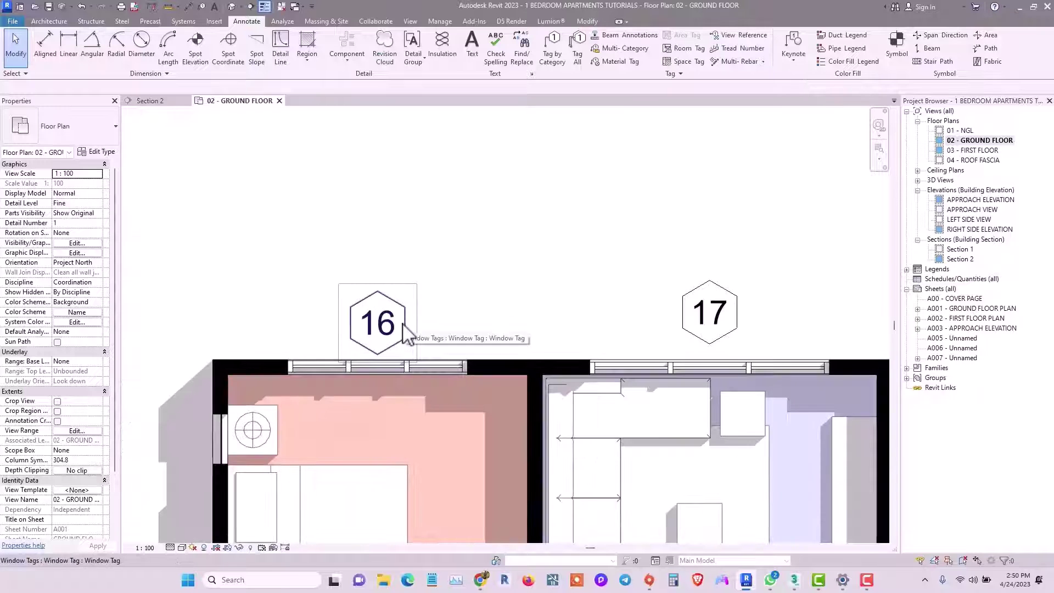
pyautogui.click(399, 326)
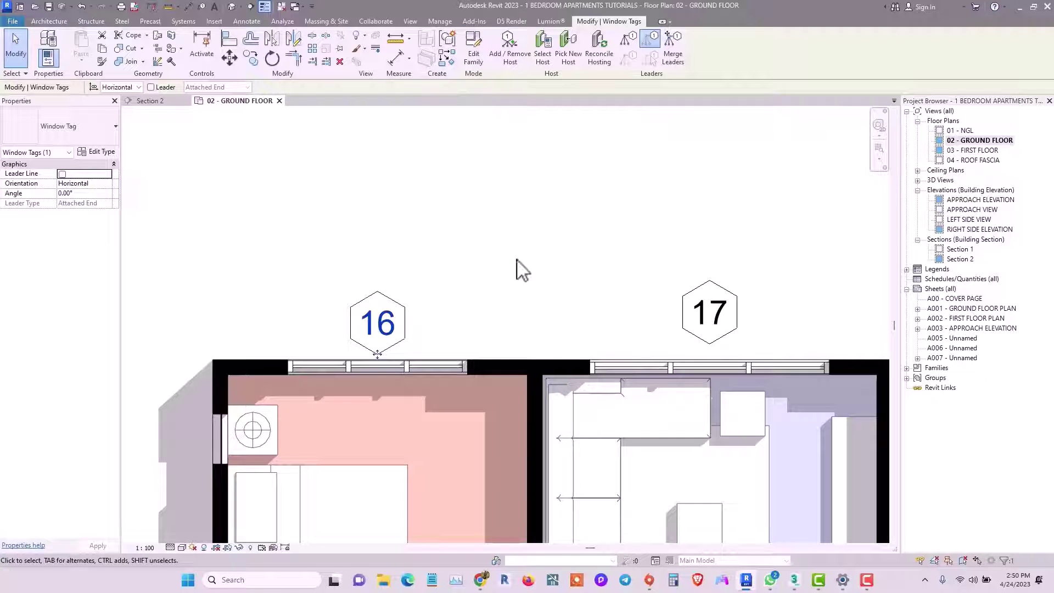
# Open the Window Tag family, listed among the project's annotation symbols, for editing in the Family Editor.
pyautogui.click(906, 368)
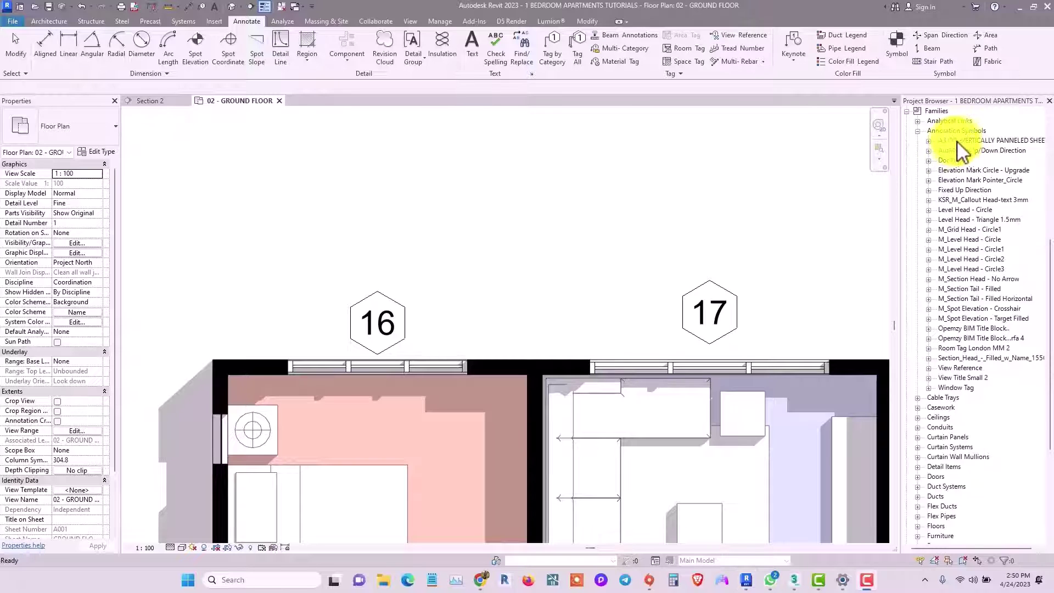
pyautogui.click(954, 388)
pyautogui.rightClick(953, 391)
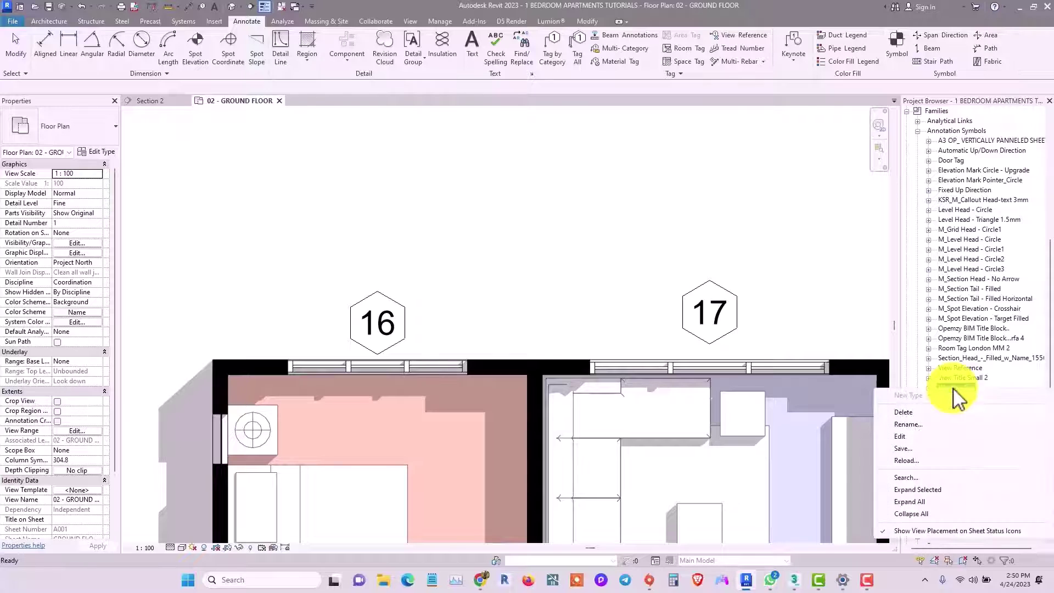
pyautogui.click(902, 437)
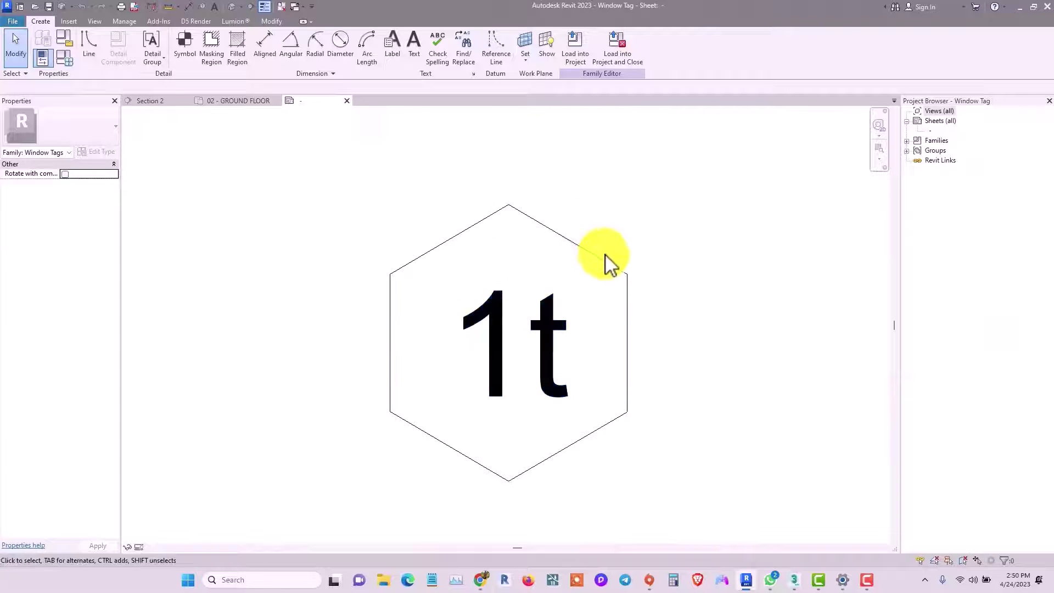
pyautogui.scroll(-2, 508, 327)
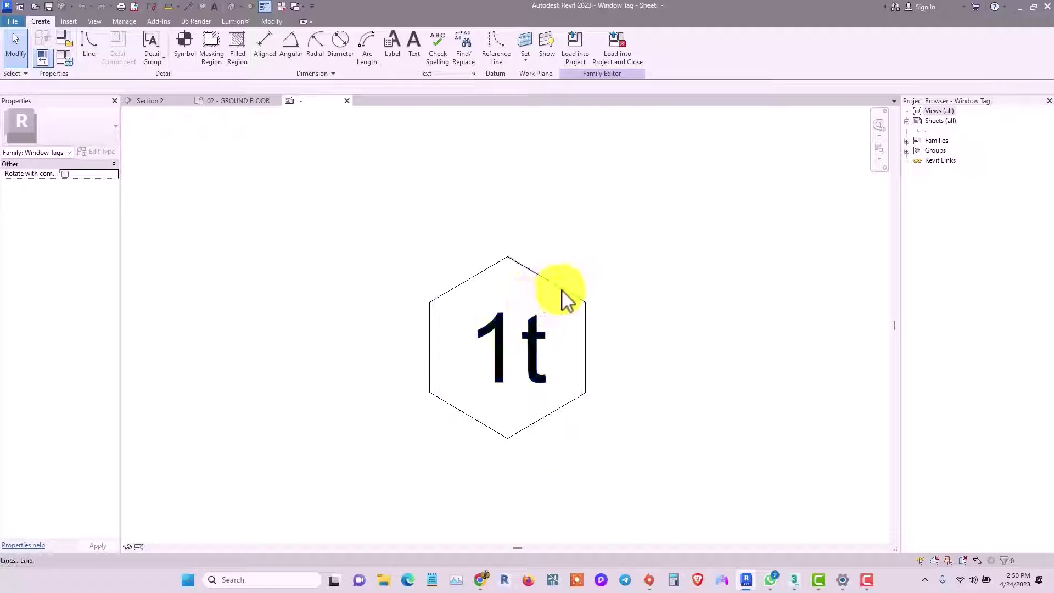
pyautogui.scroll(2, 563, 299)
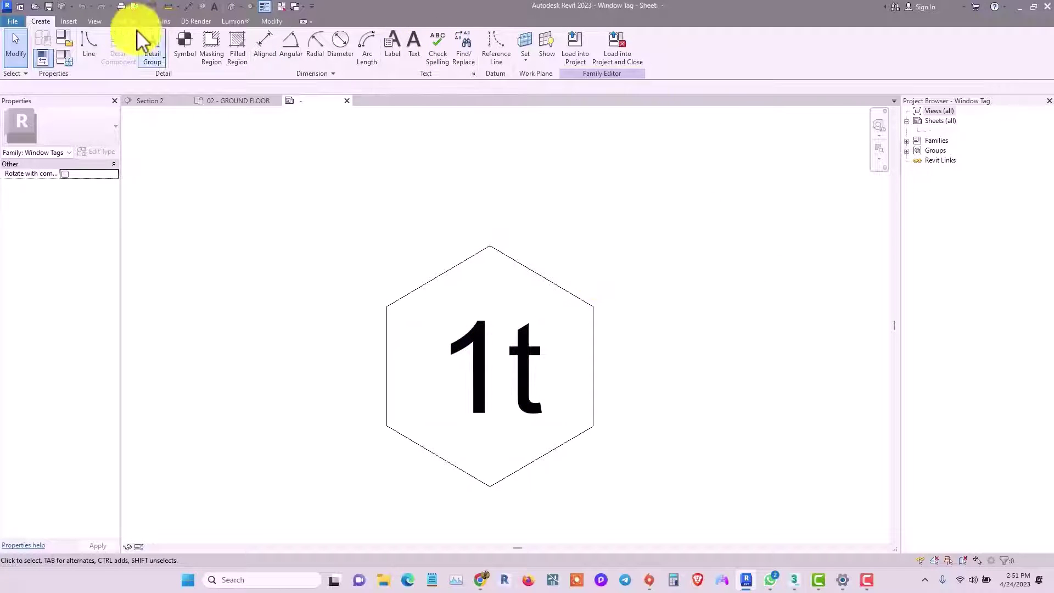
pyautogui.click(91, 49)
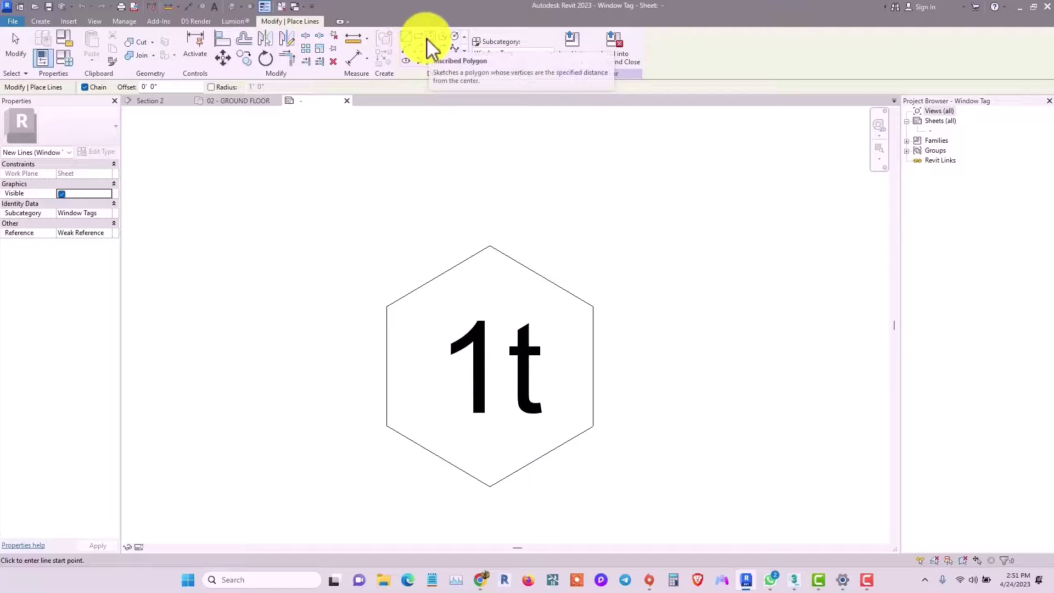
pyautogui.click(454, 37)
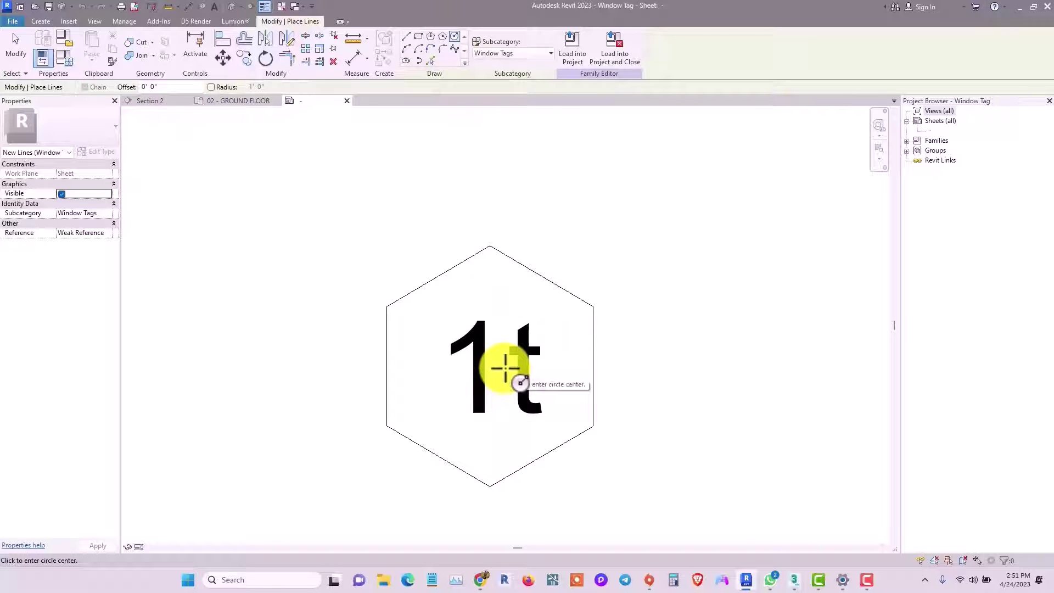
pyautogui.scroll(2, 506, 368)
pyautogui.moveTo(505, 368); pyautogui.dragTo(497, 376, button='middle')
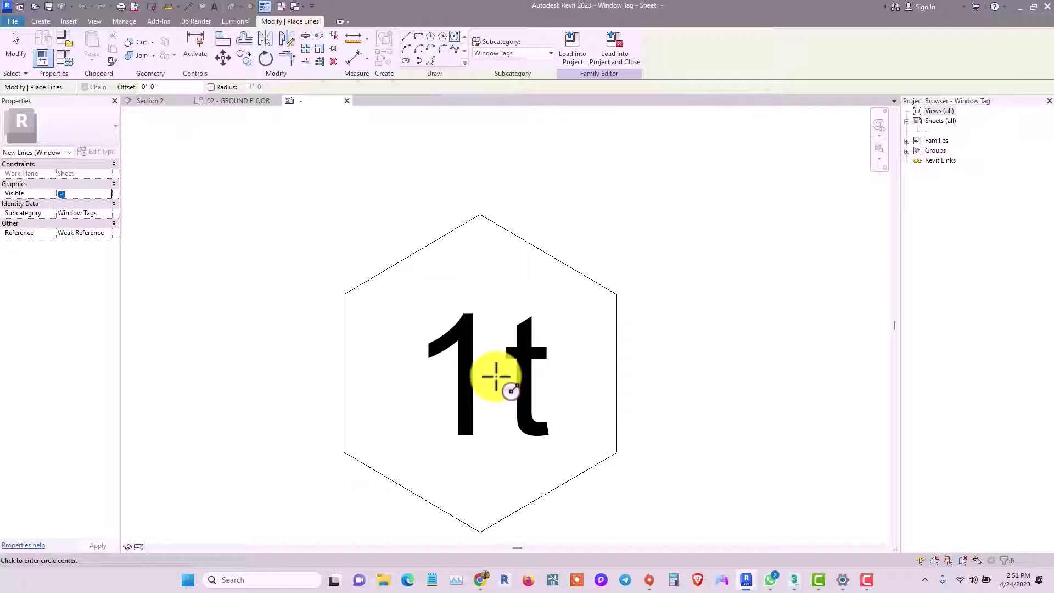
pyautogui.click(495, 377)
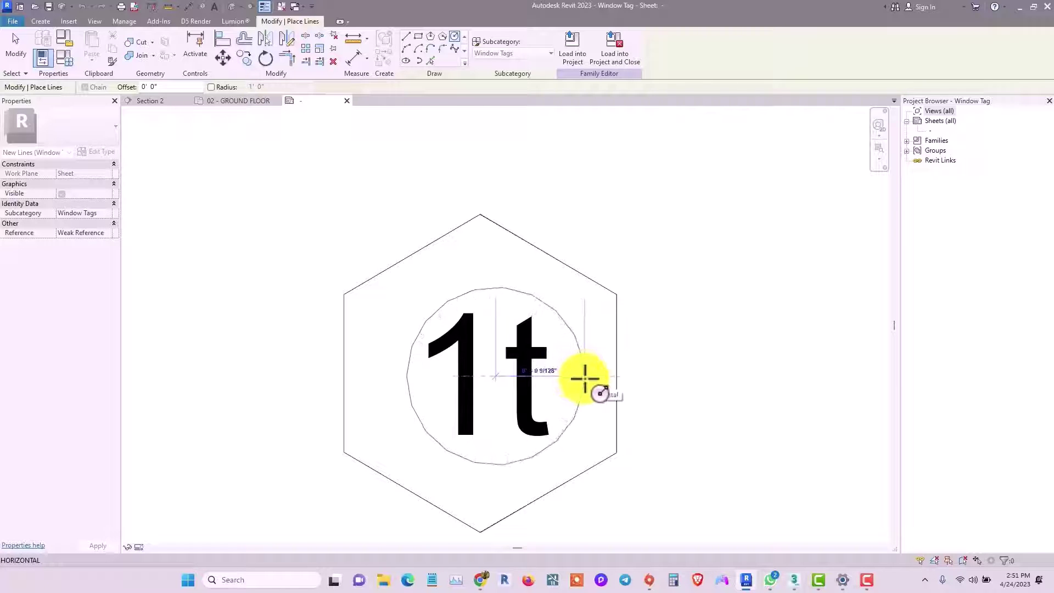
pyautogui.press('Escape')
pyautogui.press('Escape')
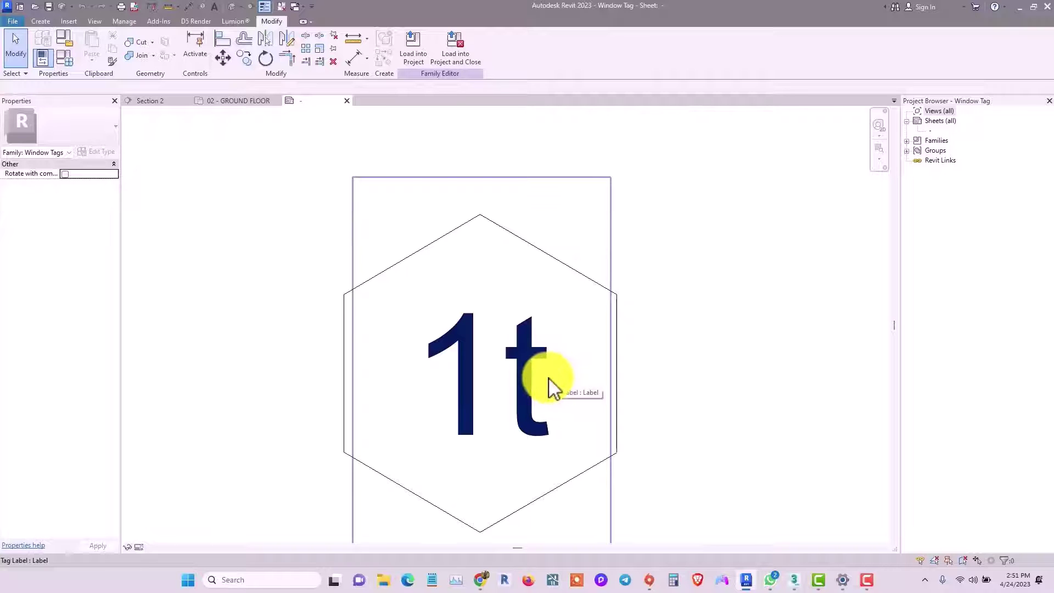
# Set the Window Tag family's length units to millimeters in the project units.
pyautogui.press('u')
pyautogui.press('n')
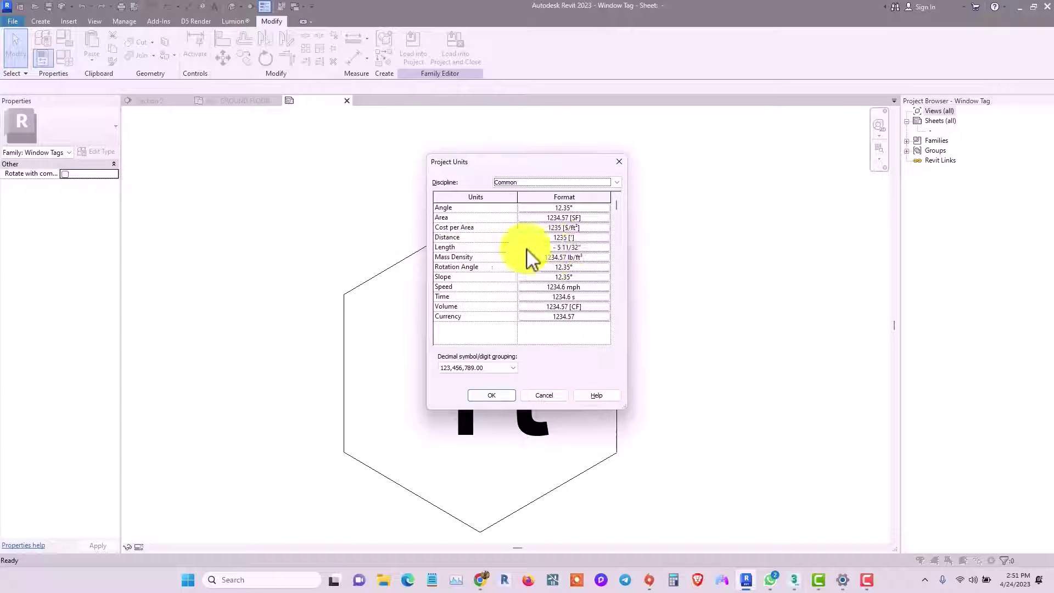
pyautogui.click(568, 248)
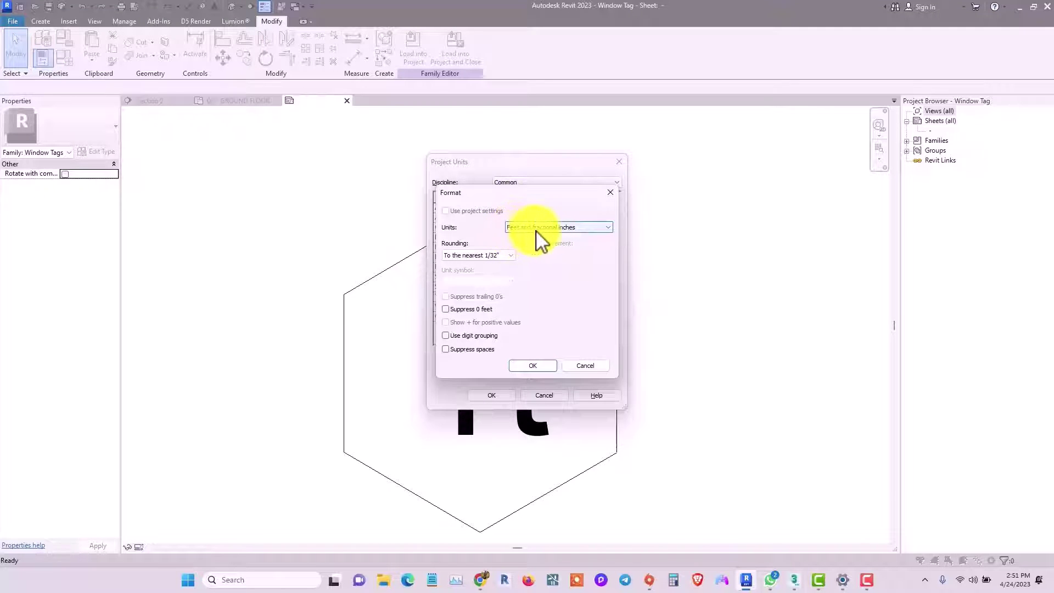
pyautogui.click(565, 230)
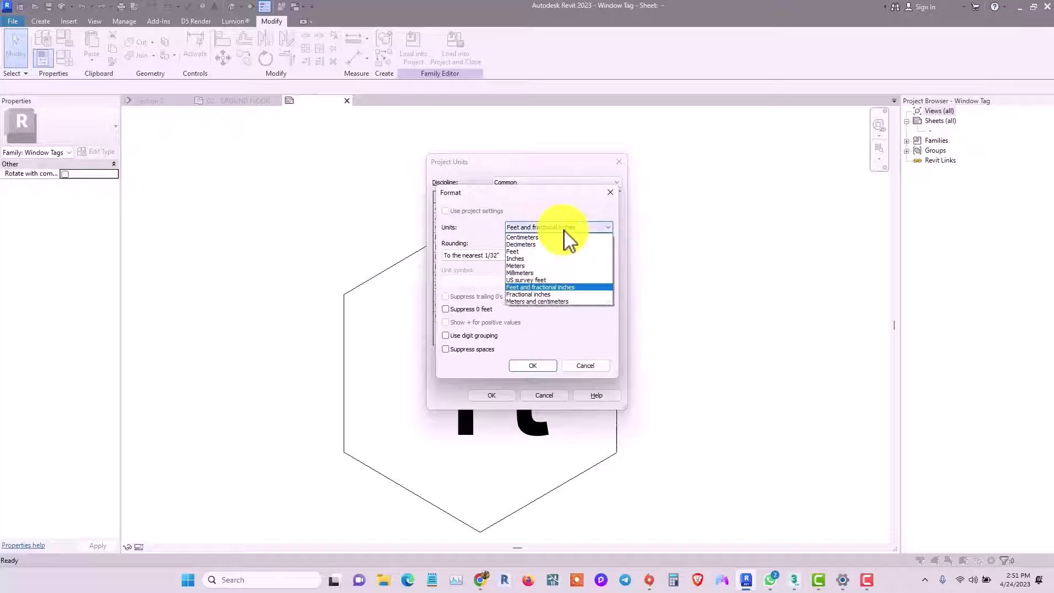
pyautogui.click(552, 273)
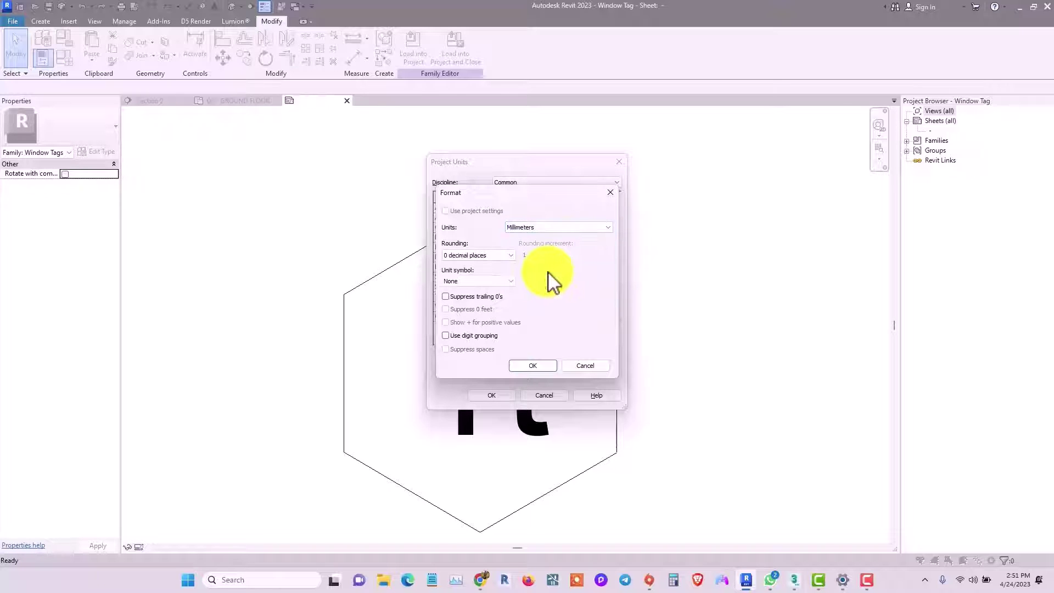
pyautogui.click(535, 365)
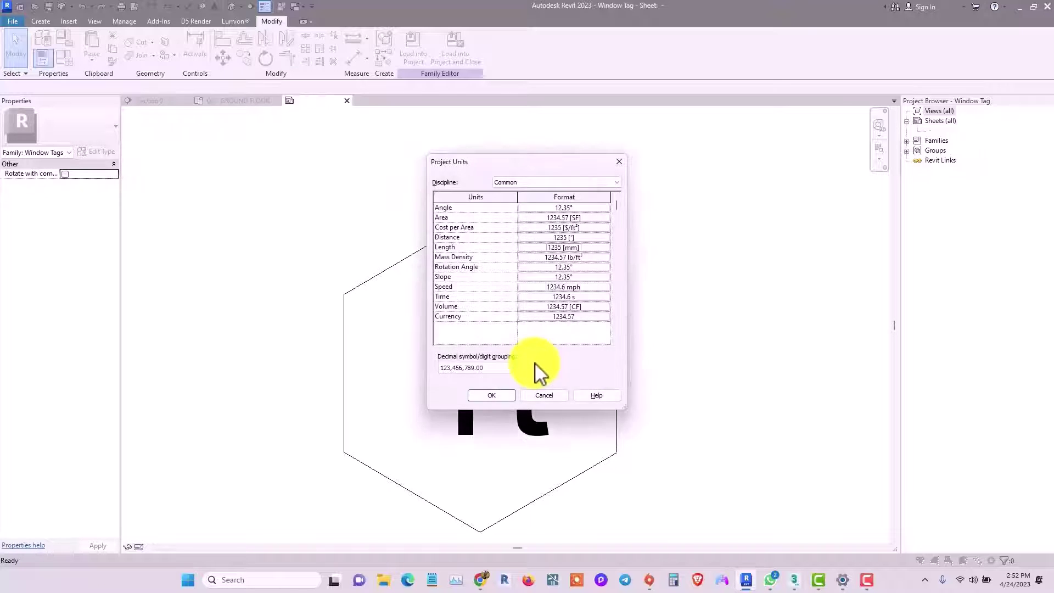
pyautogui.click(490, 395)
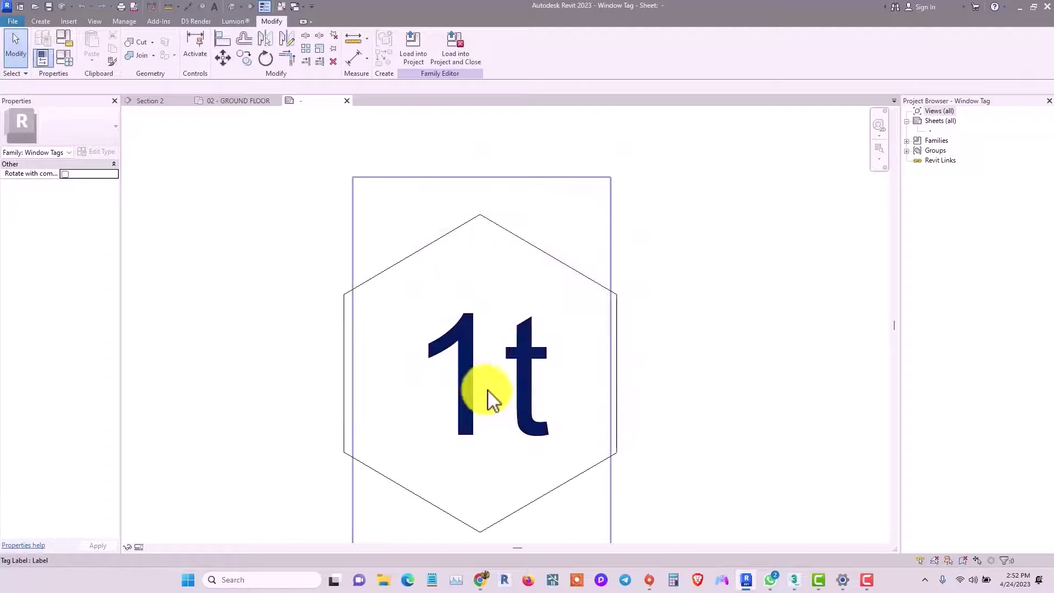
# Draw a circle with a radius of about 1.8 mm around the label text, inside the hexagon.
pyautogui.click(41, 22)
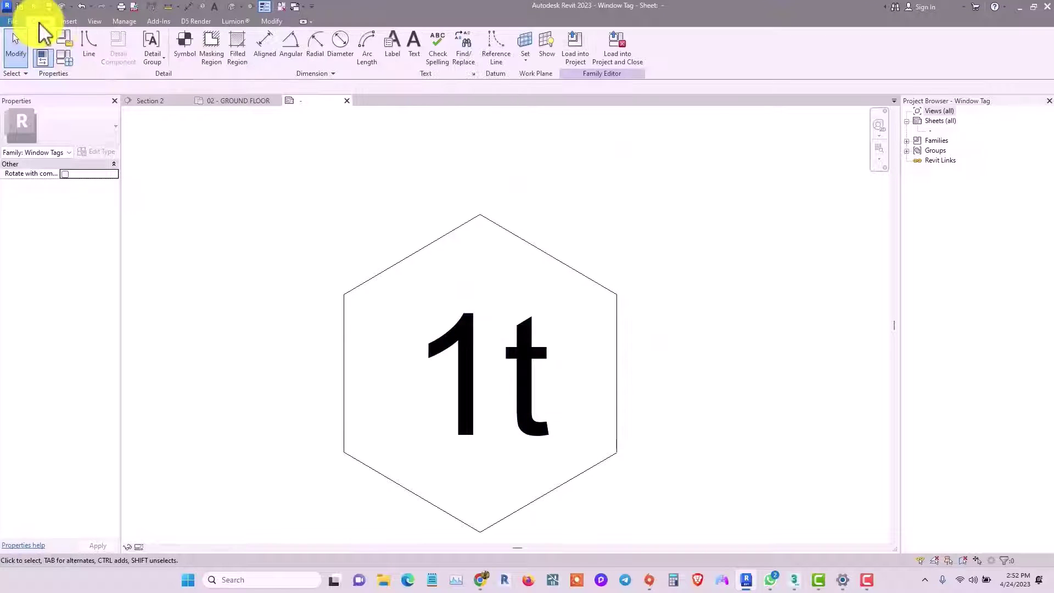
pyautogui.click(88, 48)
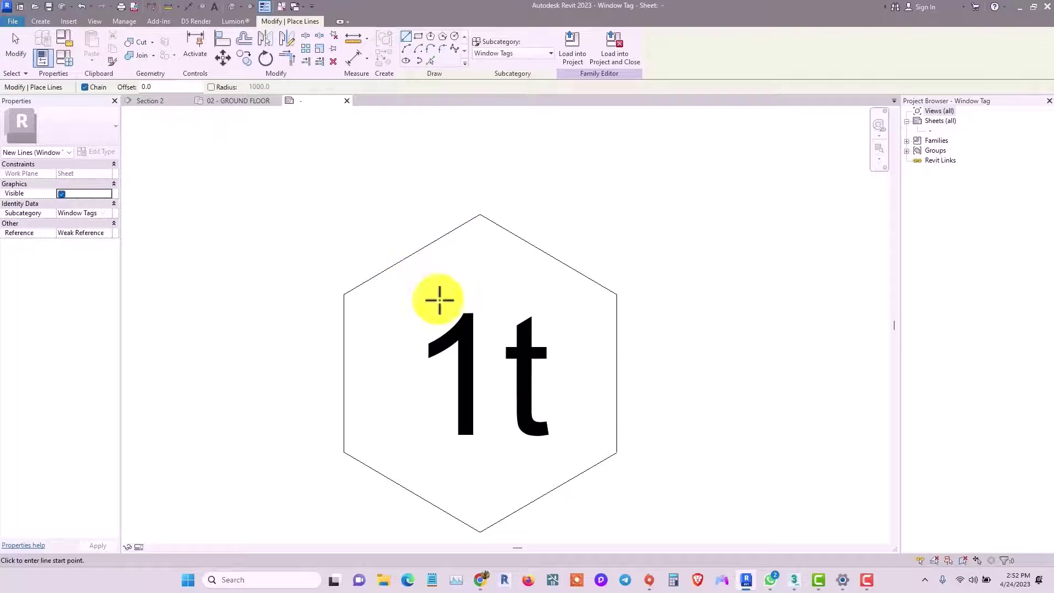
pyautogui.click(453, 36)
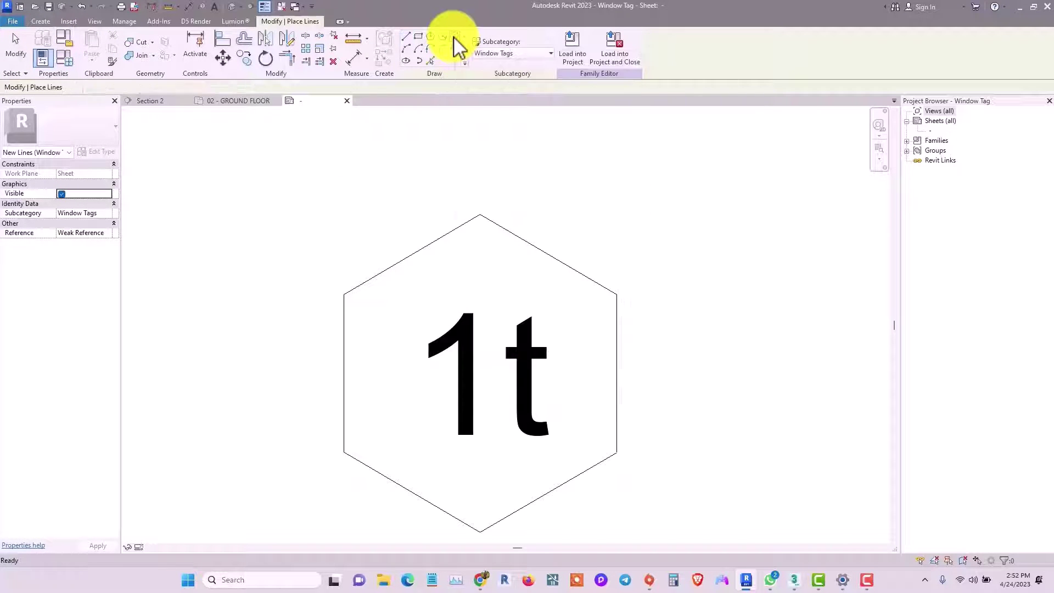
pyautogui.click(497, 379)
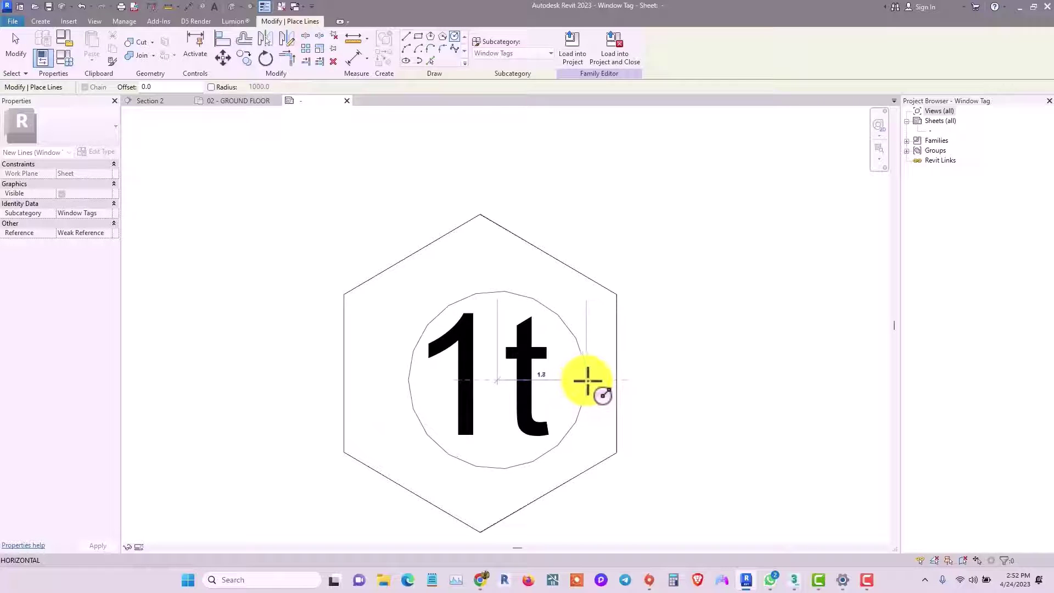
pyautogui.click(590, 380)
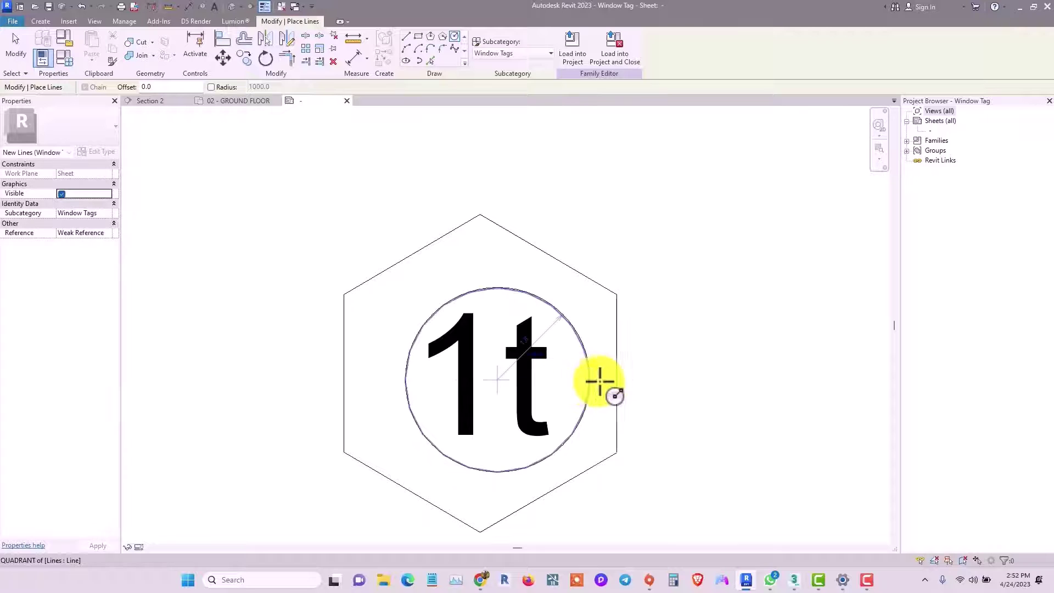
pyautogui.click(16, 49)
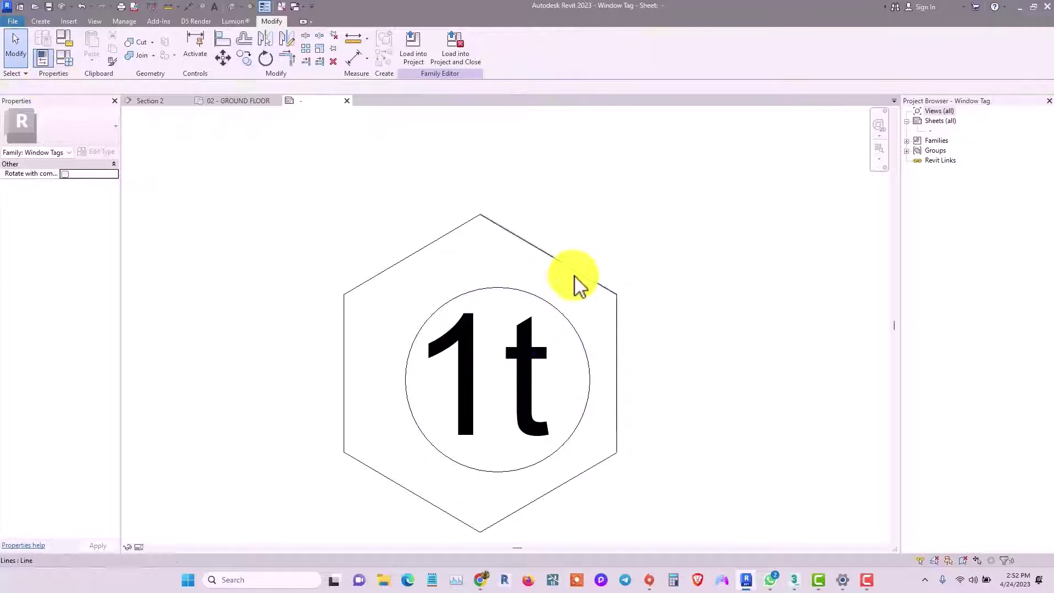
# Delete the whole chain of hexagon lines around the circle.
pyautogui.press('Tab')
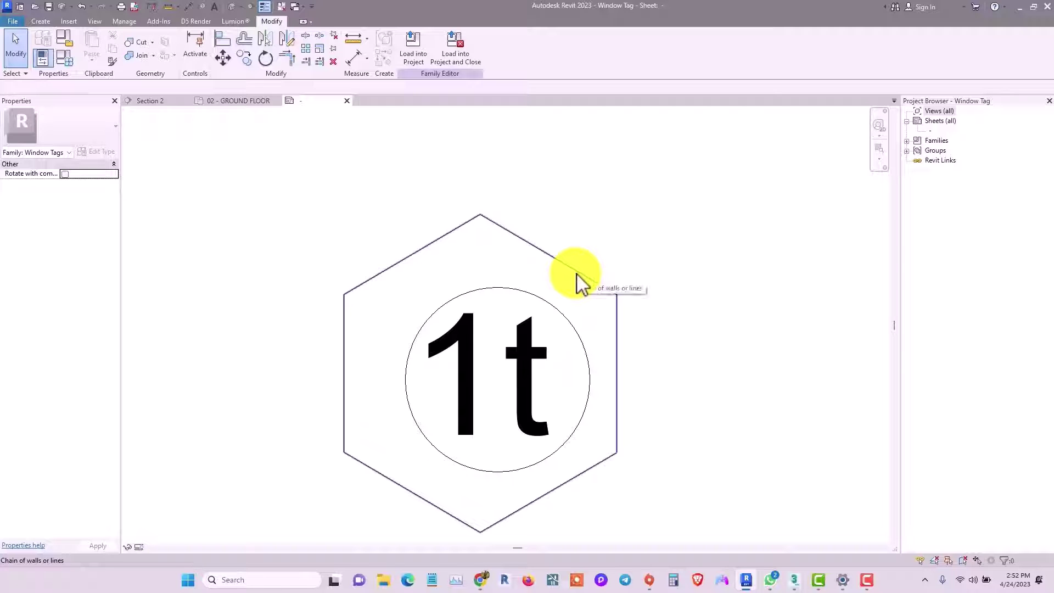
pyautogui.click(576, 273)
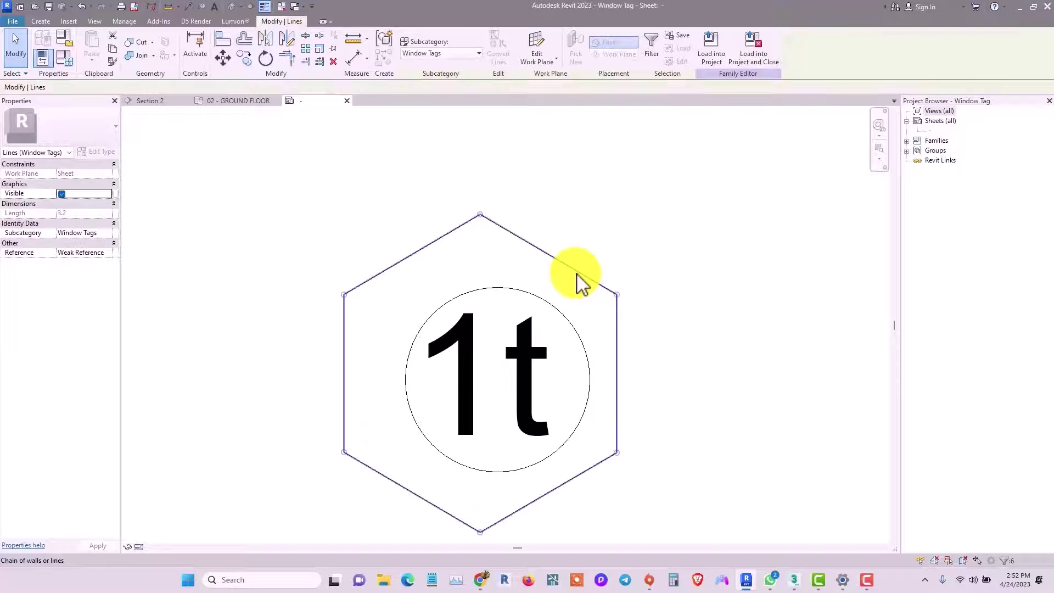
pyautogui.press('Delete')
pyautogui.scroll(-2, 576, 270)
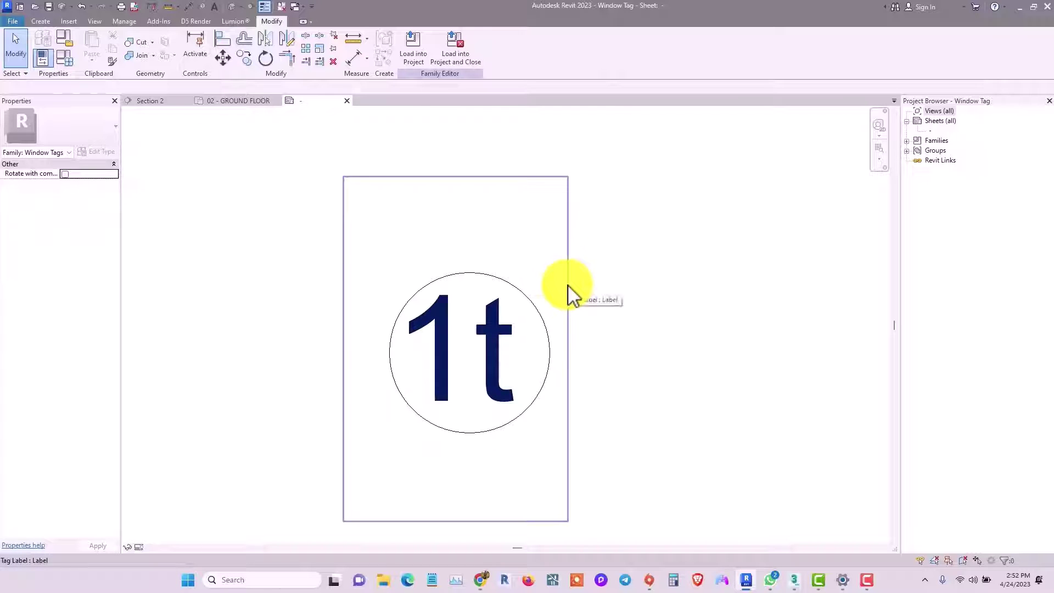
# Set the color of the tag label's type to Blue.
pyautogui.click(569, 286)
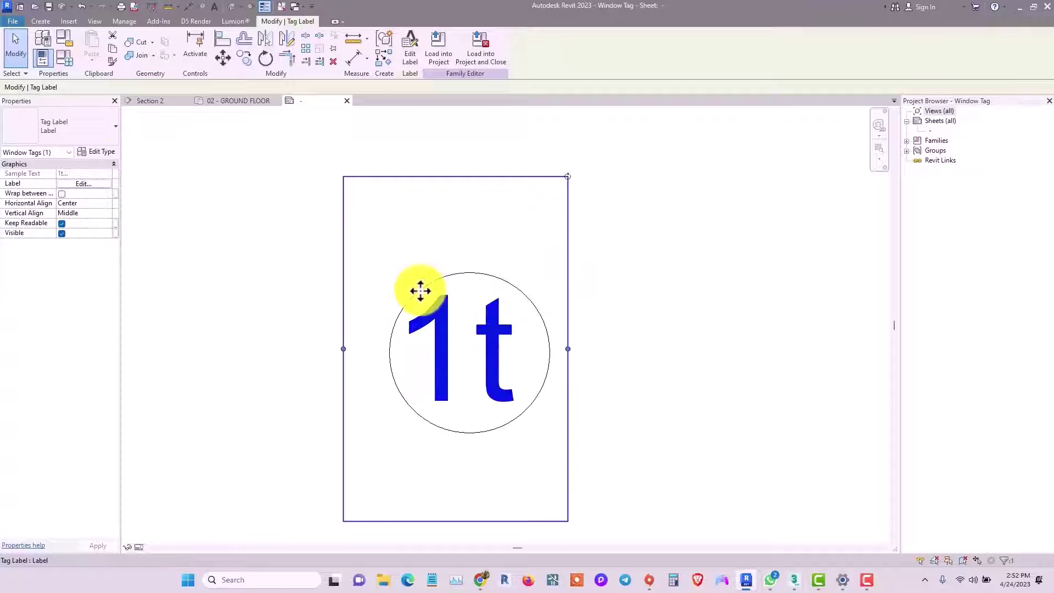
pyautogui.click(100, 163)
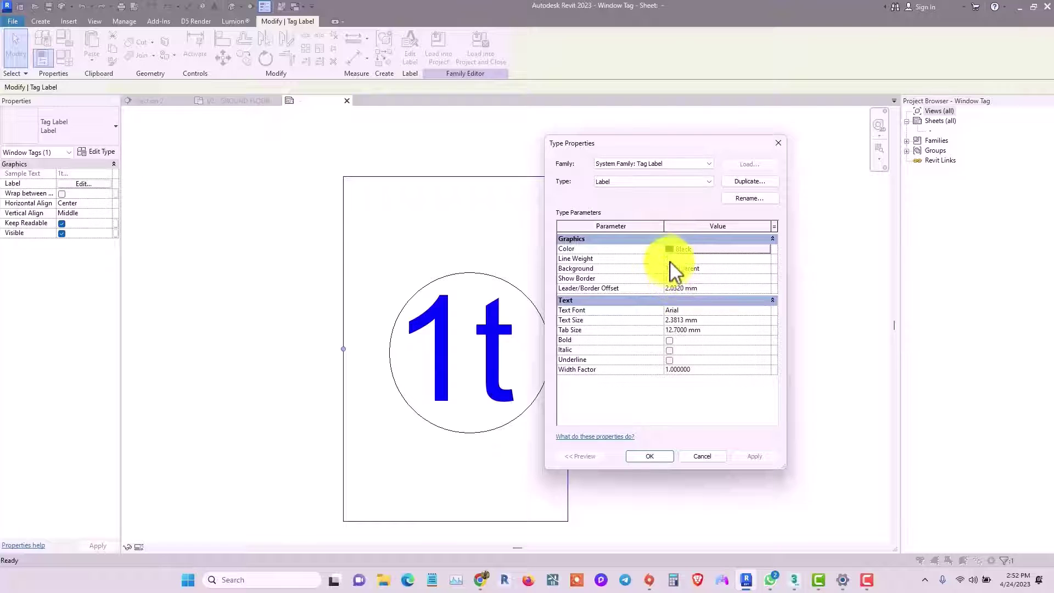
pyautogui.click(671, 250)
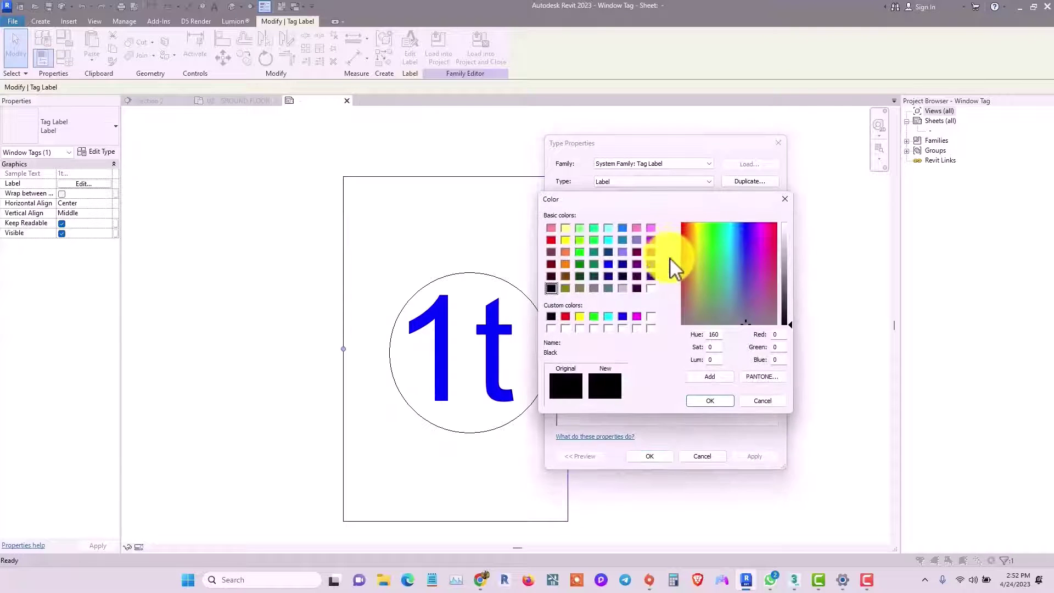
pyautogui.click(551, 240)
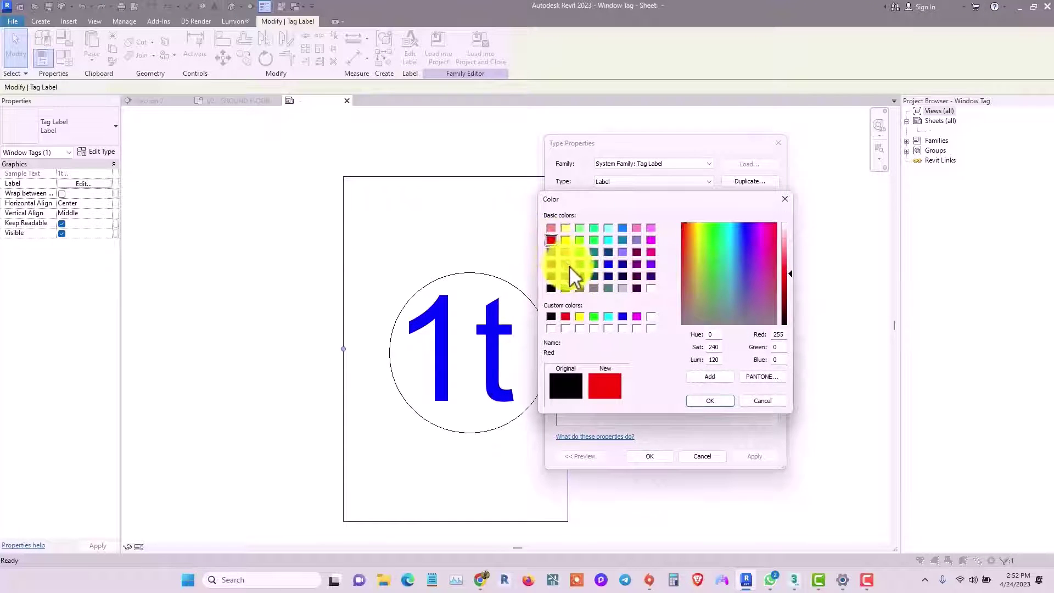
pyautogui.click(609, 264)
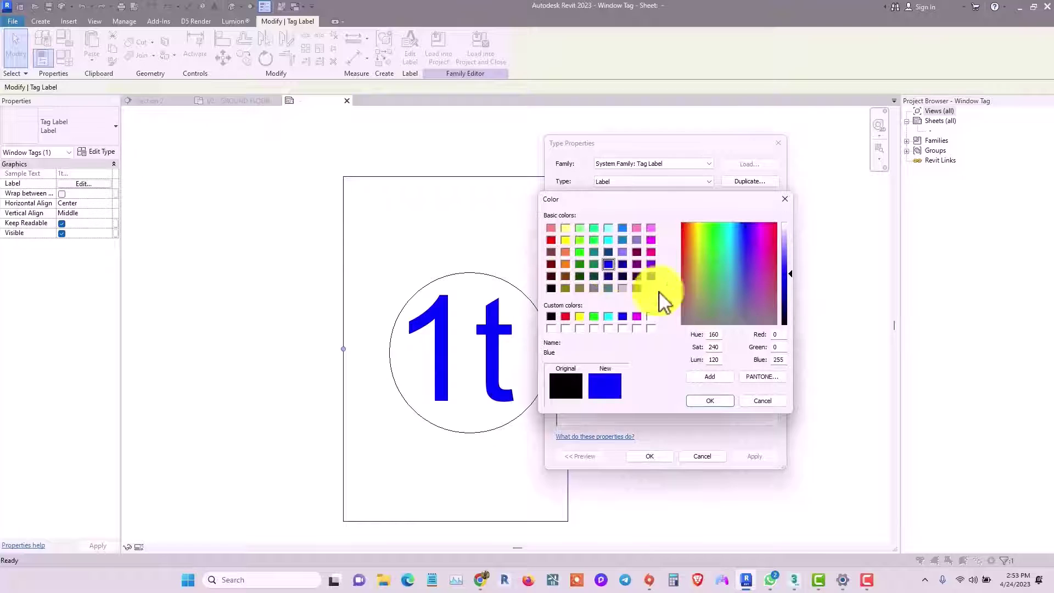
pyautogui.click(705, 400)
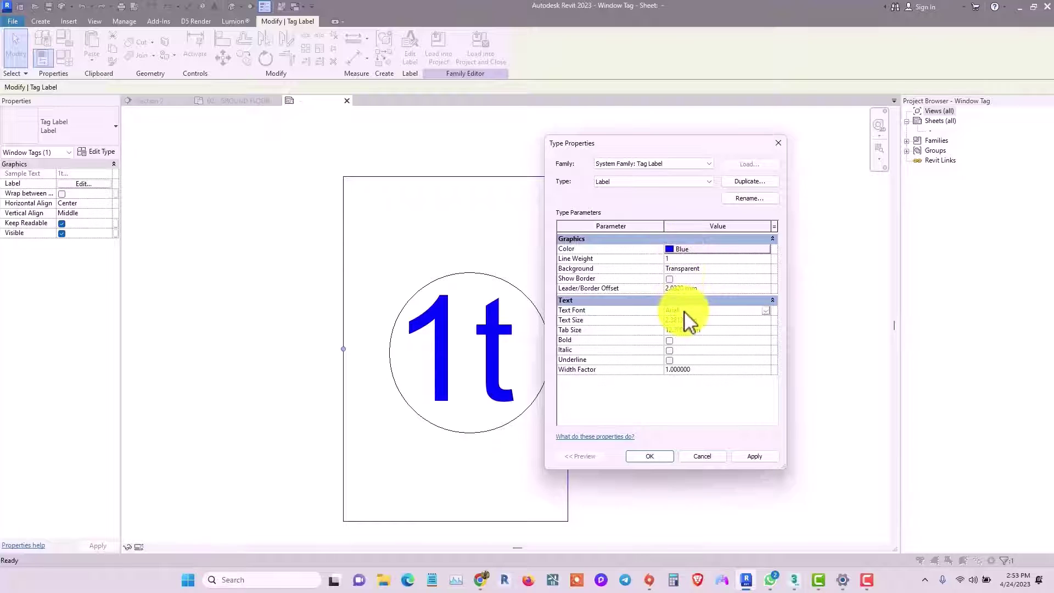
# Set the text font of the tag label's type to Elegant Lux Mager.
pyautogui.click(765, 311)
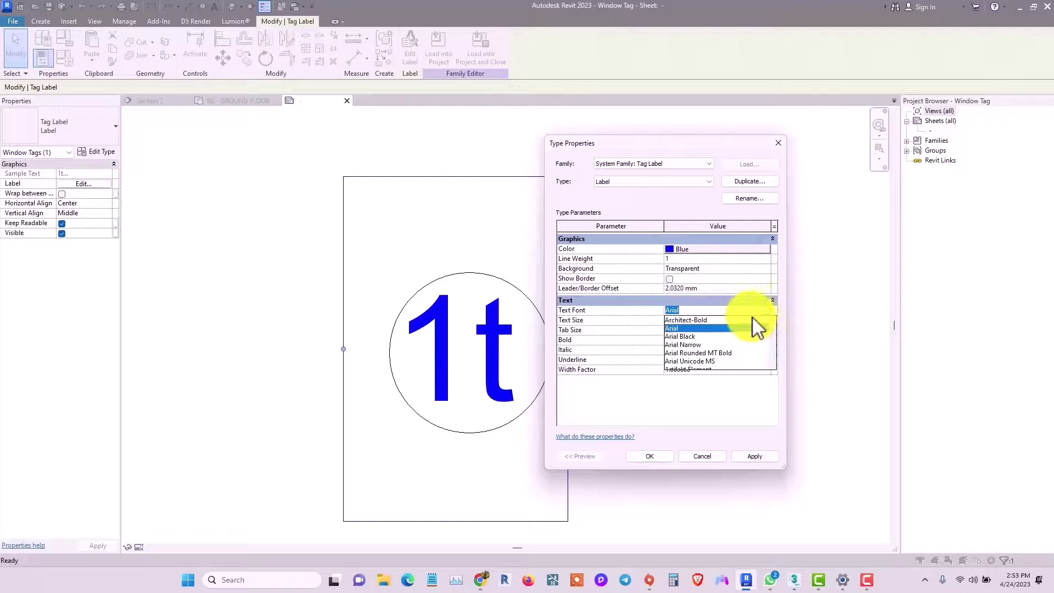
pyautogui.write('FoN')
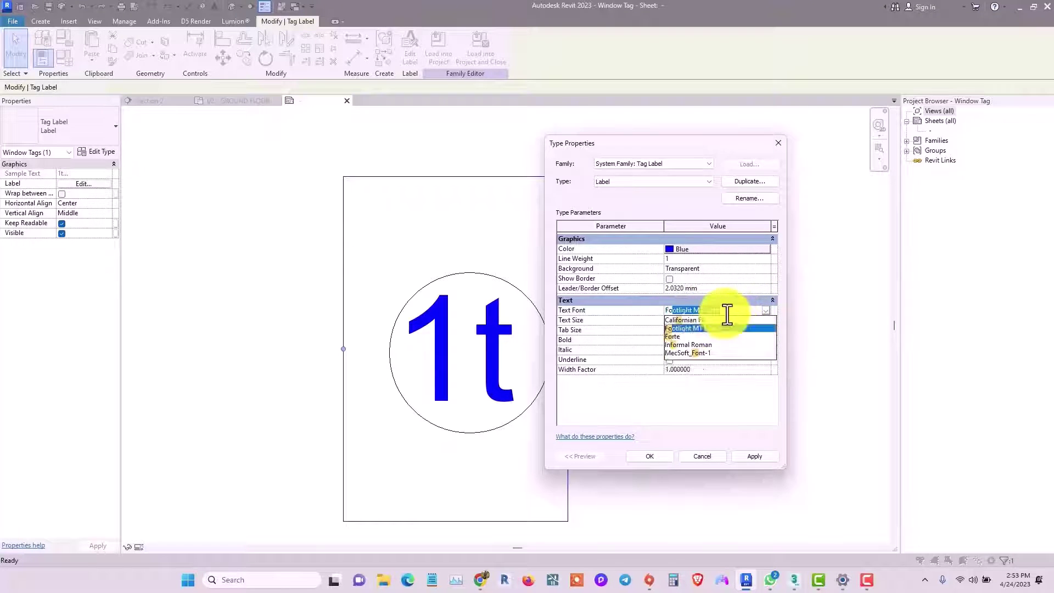
pyautogui.press('BackSpace')
pyautogui.press('BackSpace')
pyautogui.press('BackSpace')
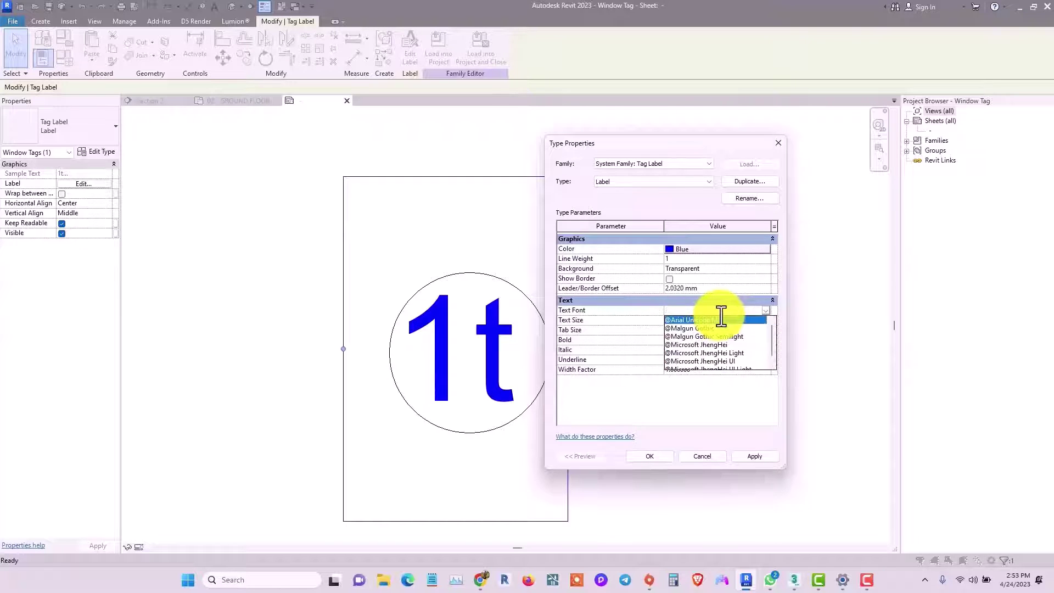
pyautogui.write('El Praise Fnia')
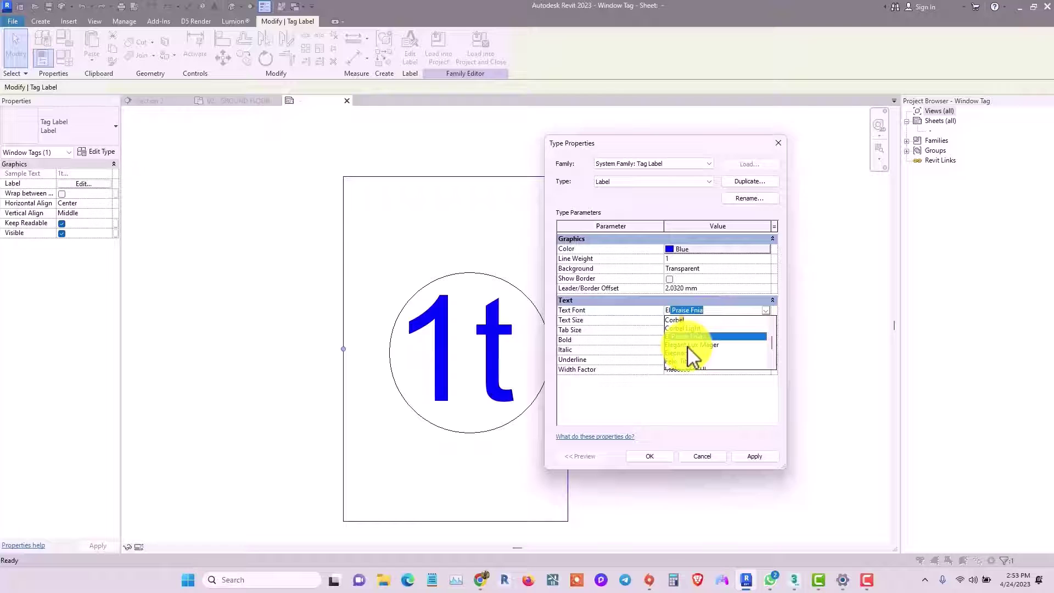
pyautogui.click(688, 344)
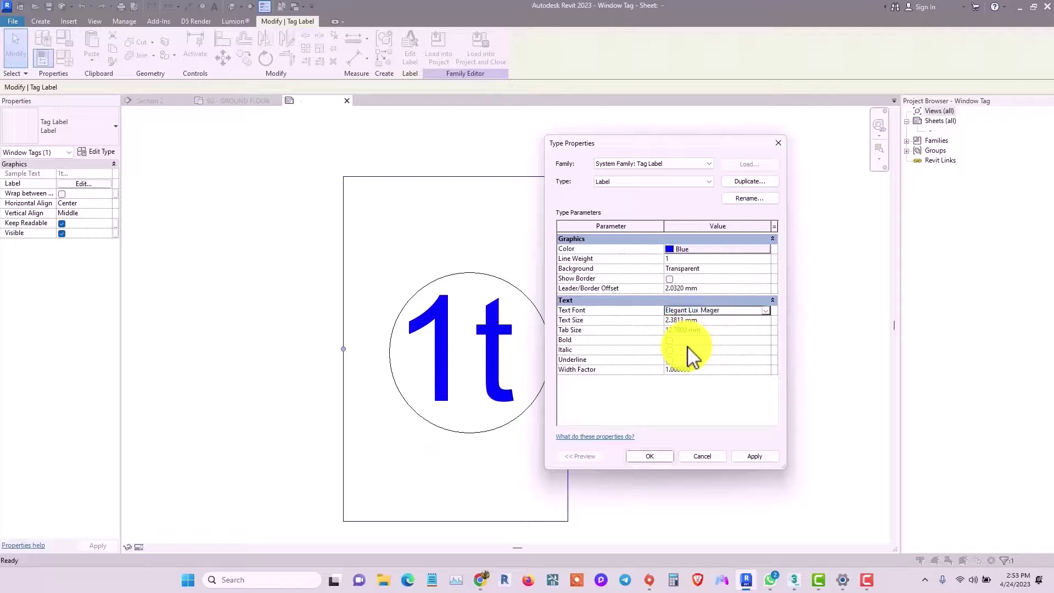
# Set the label type's text size to 1.75 mm and apply the change.
pyautogui.click(704, 320)
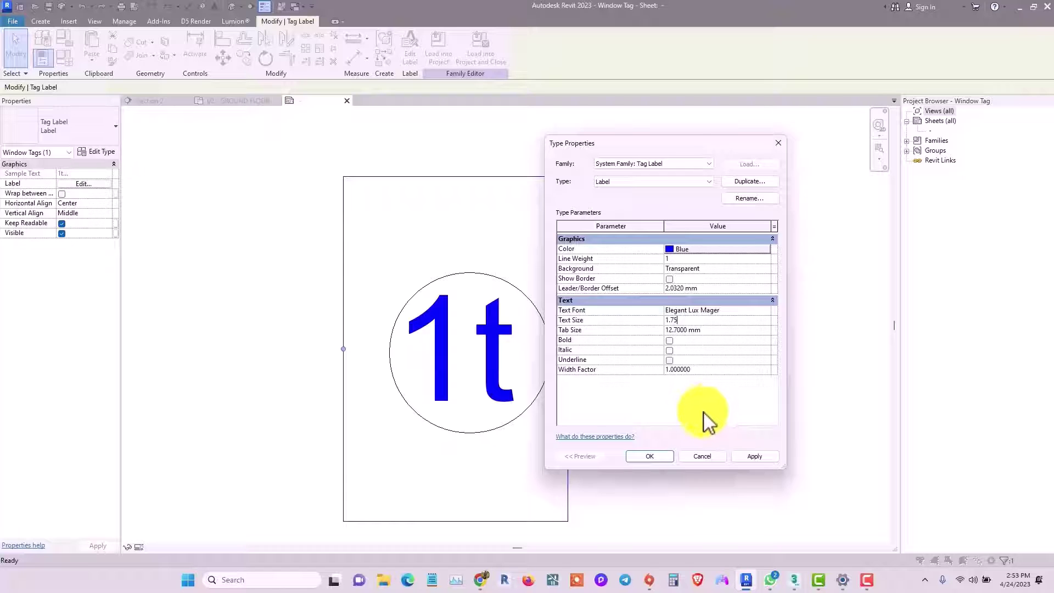
pyautogui.press('Return')
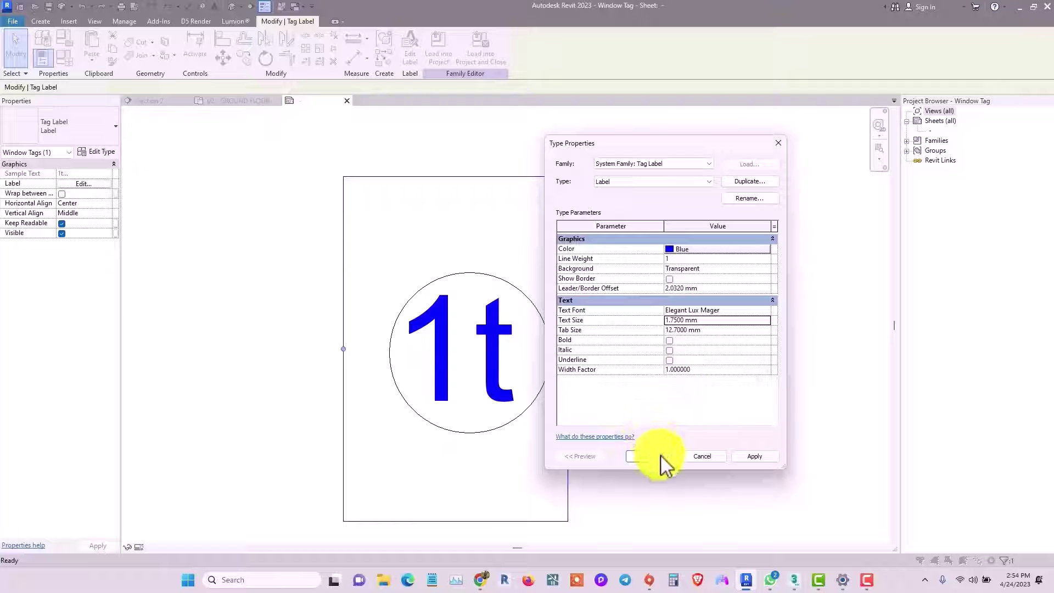
pyautogui.click(745, 455)
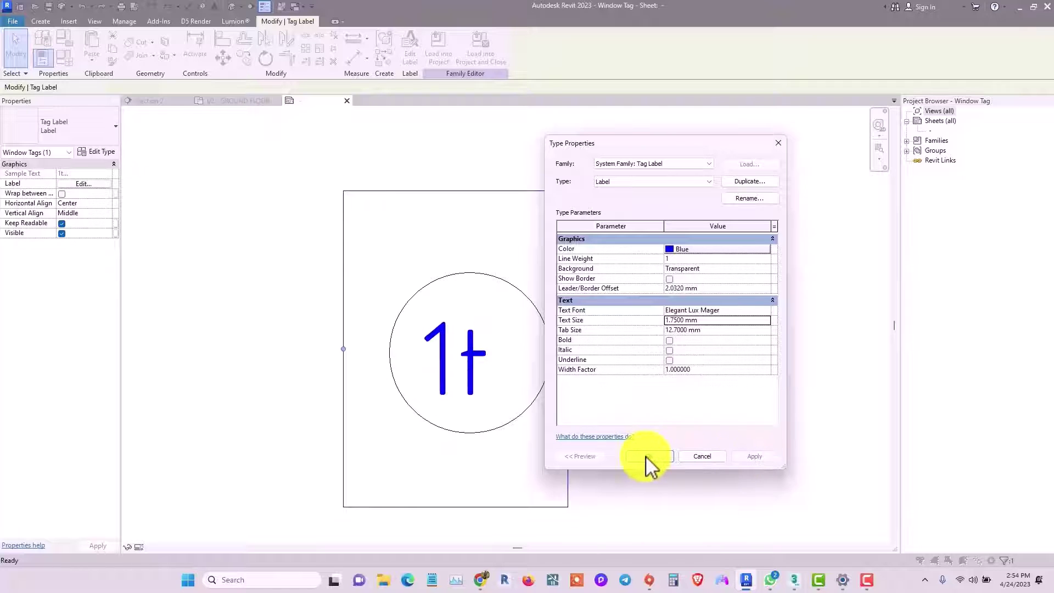
# Make the label text bold and nudge the label toward the centre of the circle.
pyautogui.click(670, 340)
pyautogui.click(744, 457)
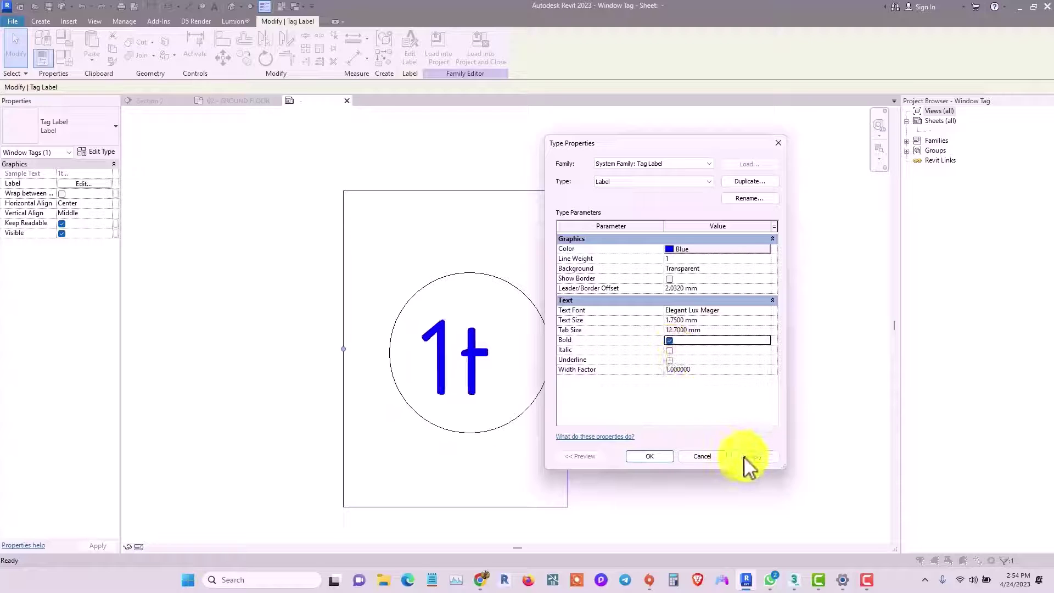
pyautogui.click(644, 456)
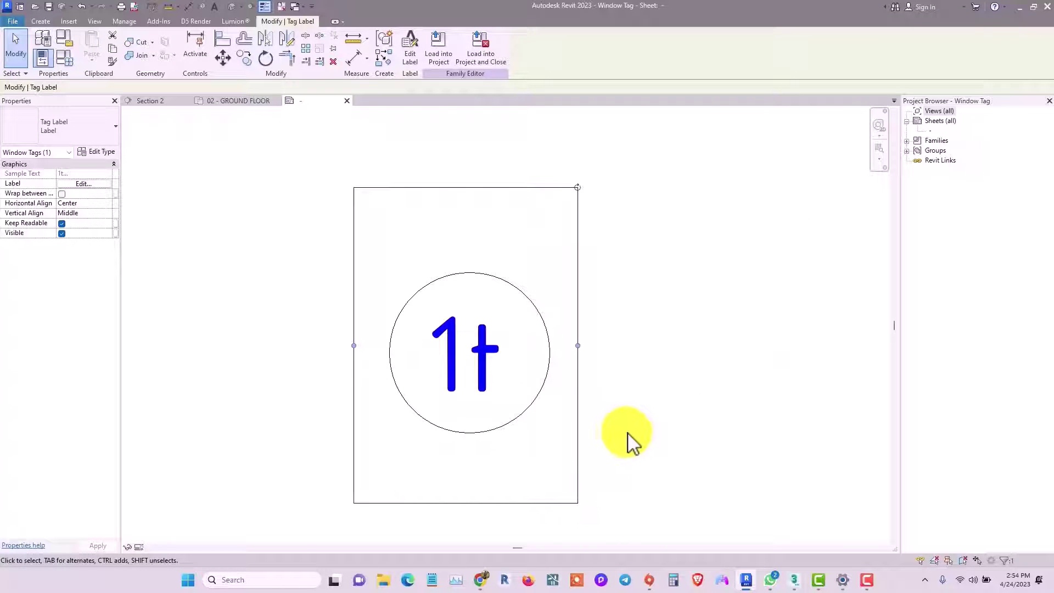
pyautogui.click(645, 426)
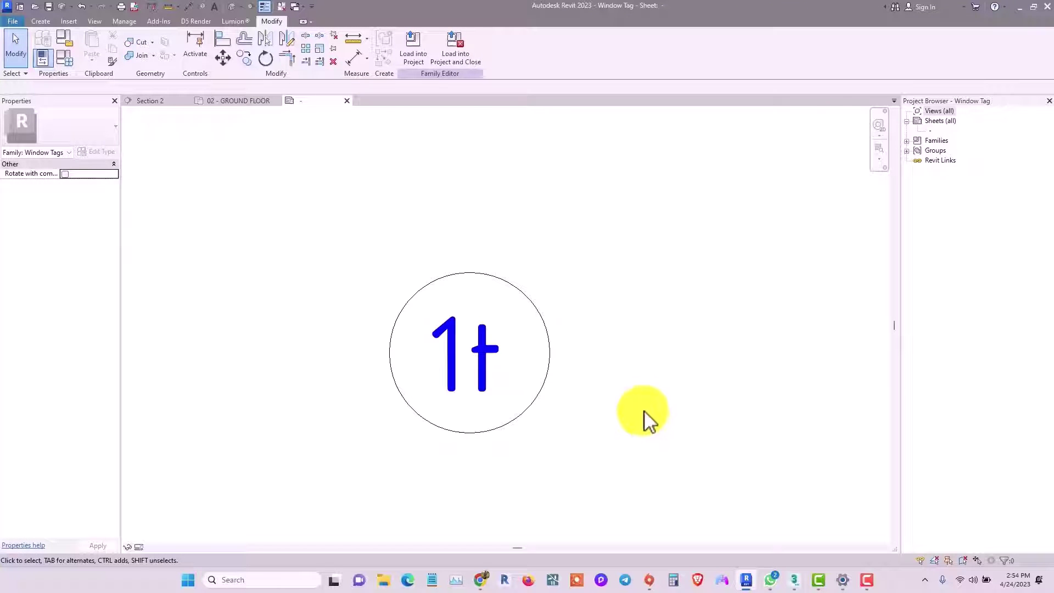
# Load the edited tag family into the project and close it, saving the changes without replacing the existing Window Tag.rfa.
pyautogui.scroll(1, 506, 254)
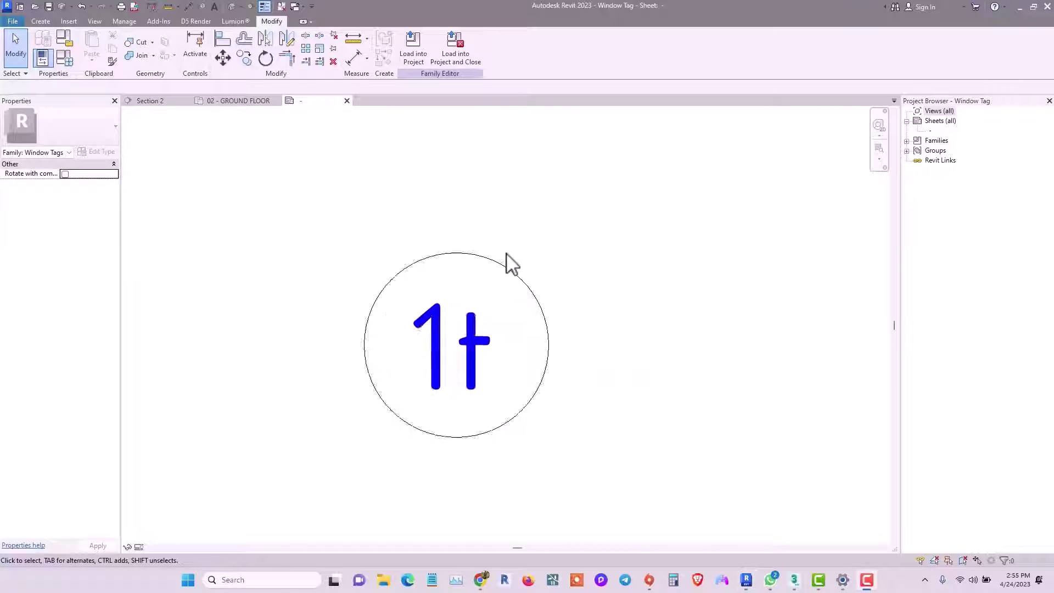
pyautogui.scroll(-1, 514, 258)
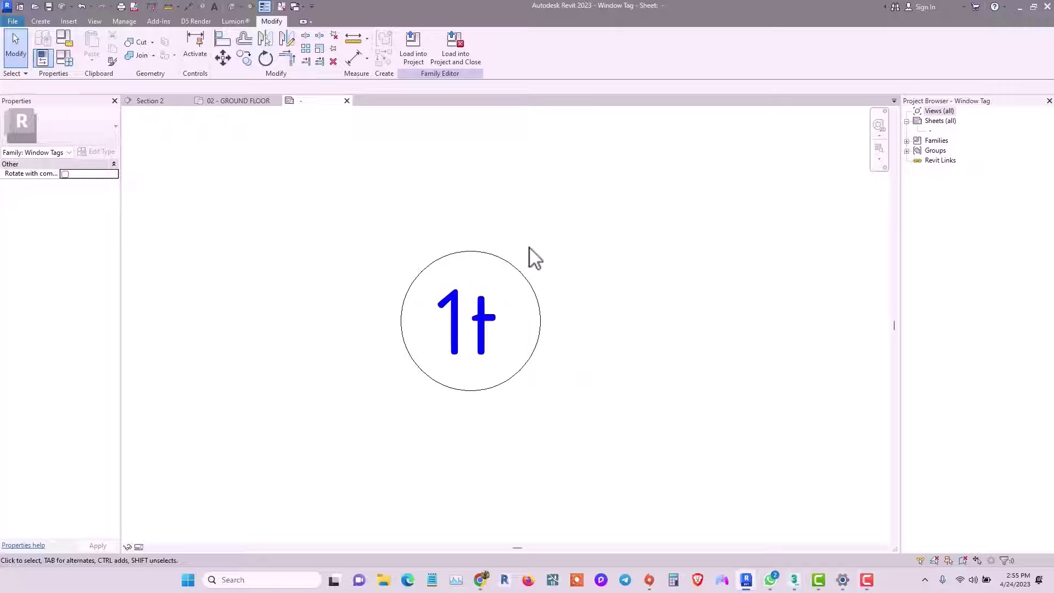
pyautogui.click(442, 62)
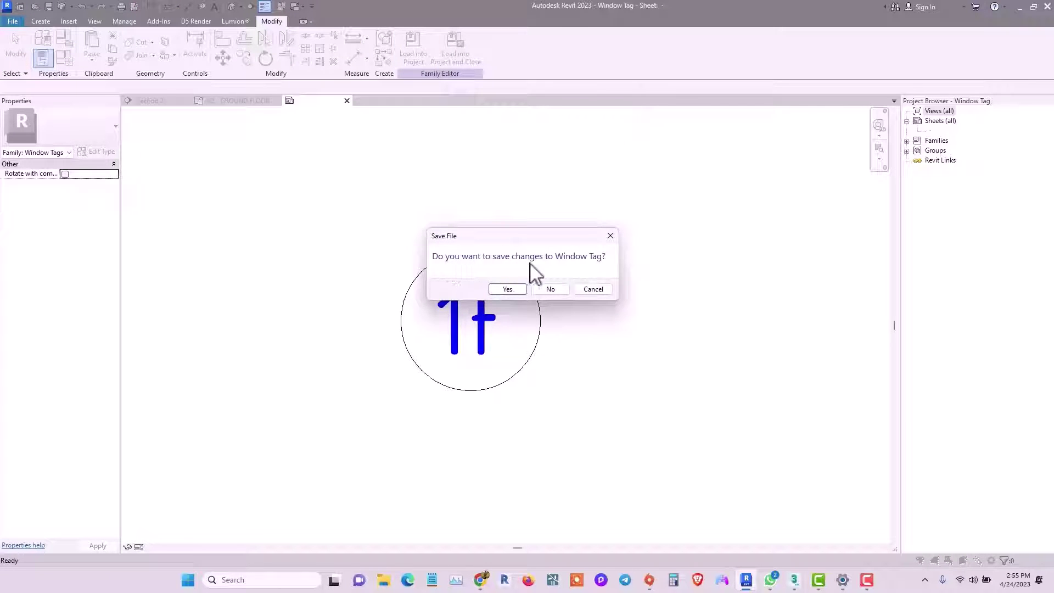
pyautogui.click(507, 289)
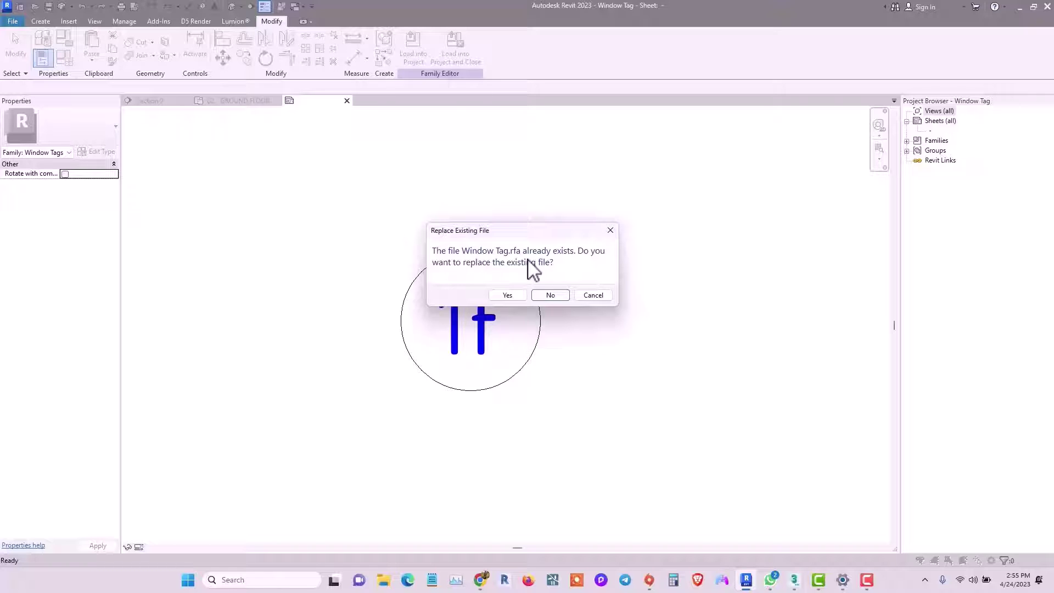
pyautogui.click(549, 295)
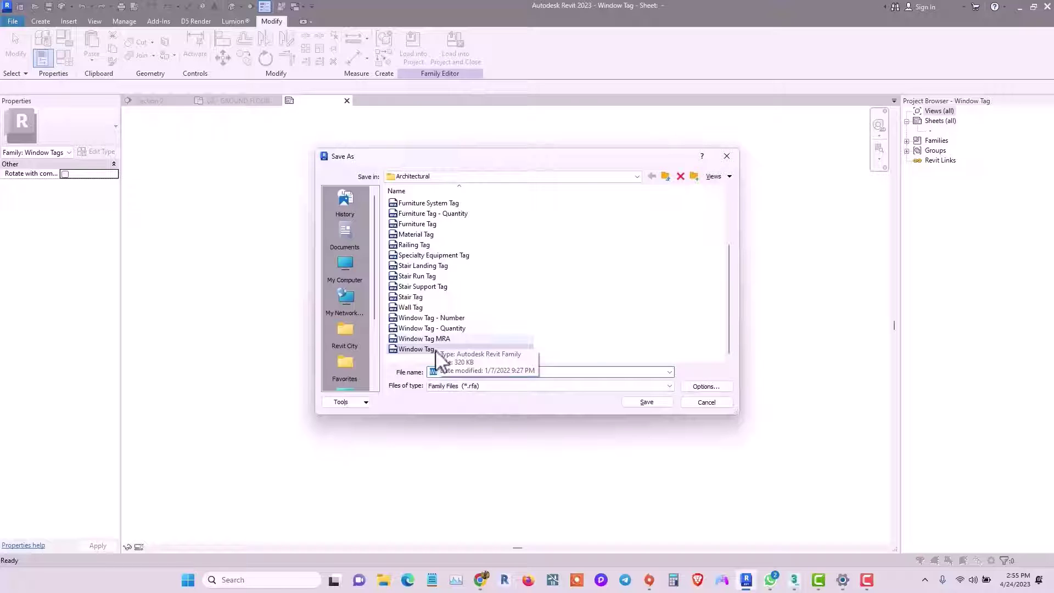
# Save the family as Window Tag ARCHITECTS DEN.rfa in the OPEMZY YOUTUBE TUTORIALS folder under Documents.
pyautogui.scroll(3, 437, 264)
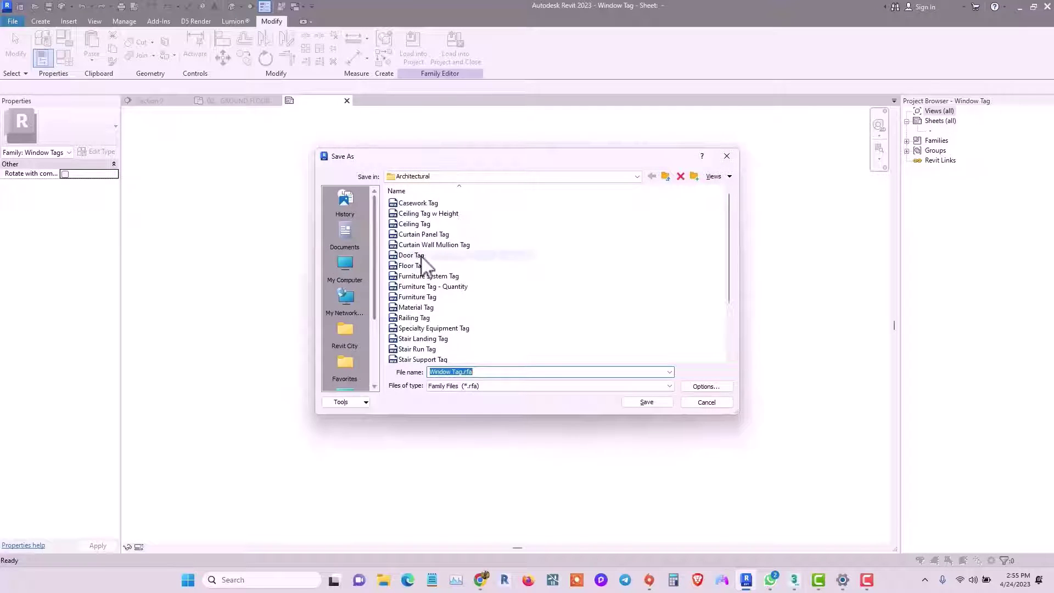
pyautogui.click(348, 237)
pyautogui.scroll(-3, 433, 300)
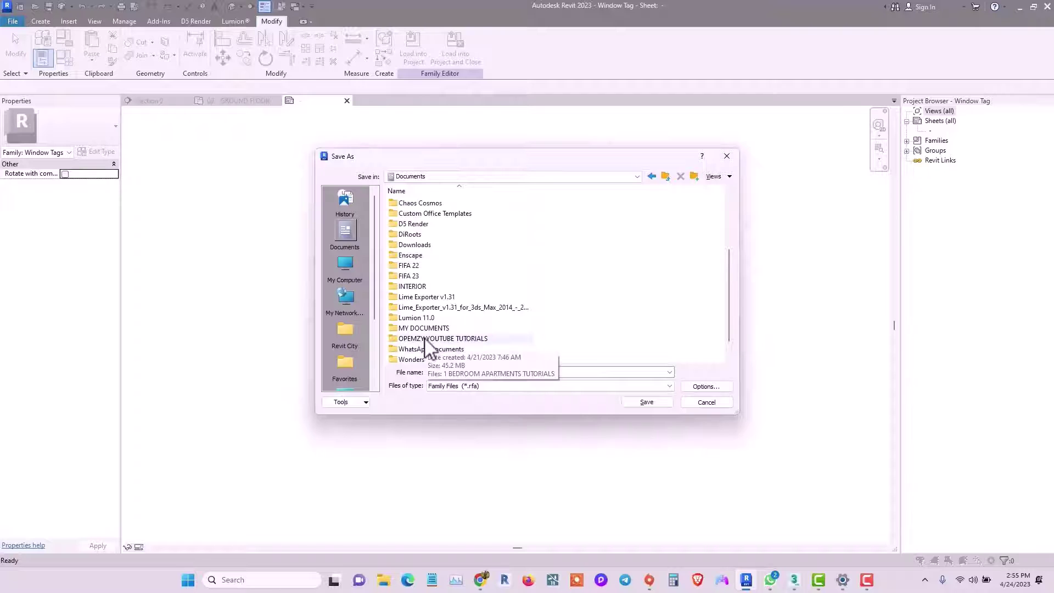
pyautogui.doubleClick(425, 338)
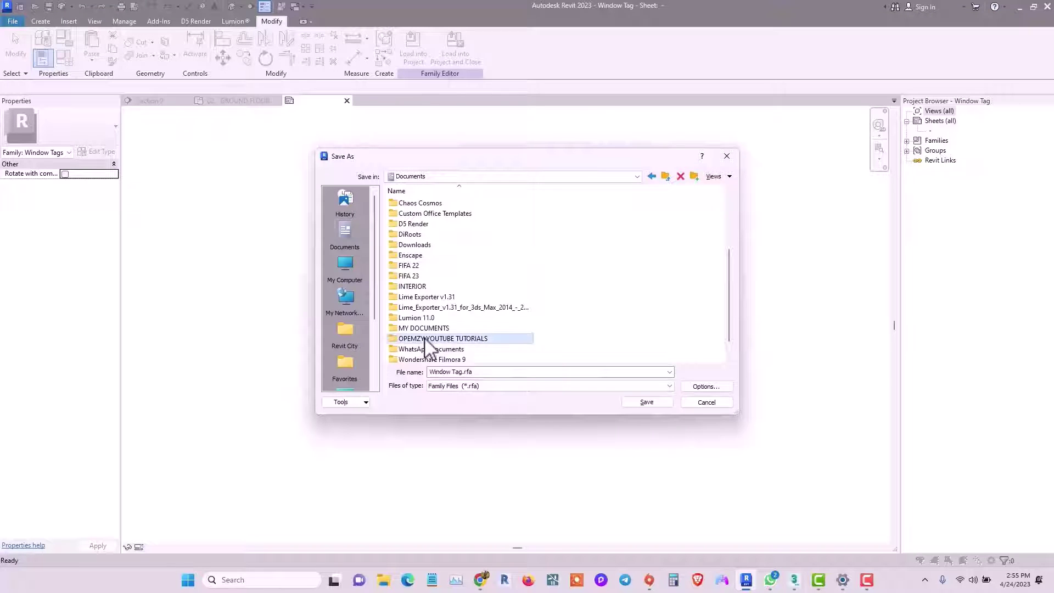
pyautogui.click(463, 372)
pyautogui.click(463, 371)
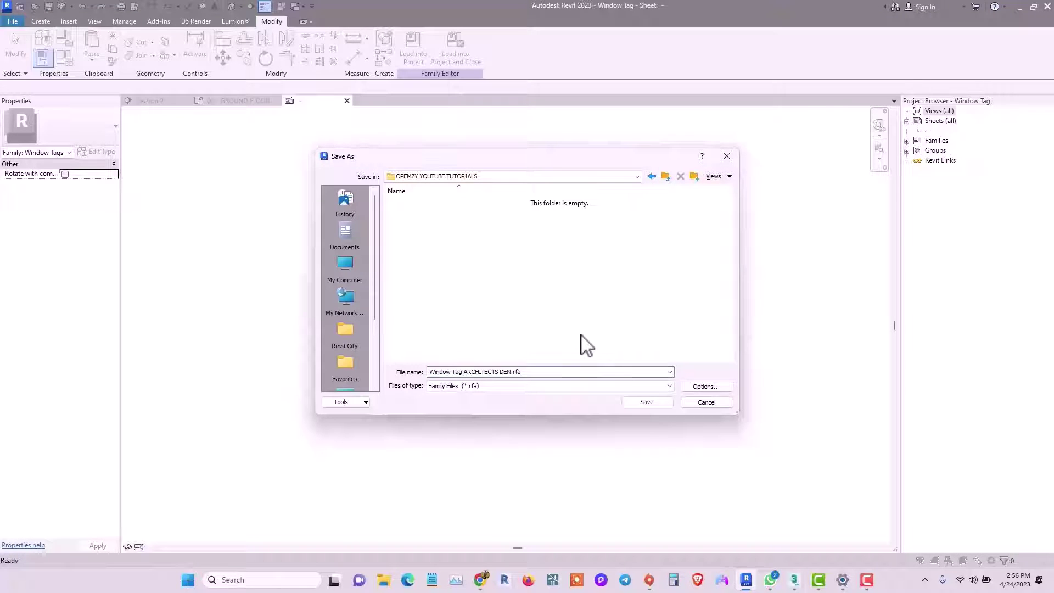
pyautogui.click(636, 400)
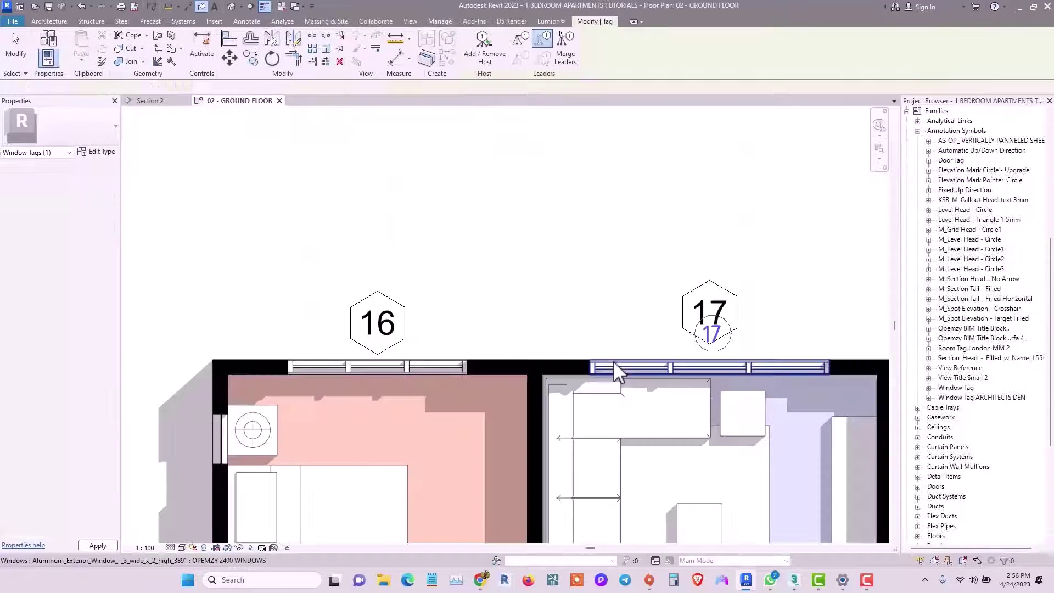
# Try to place the newly loaded circular tag at the living room window, and leave tag placement.
pyautogui.scroll(-3, 547, 322)
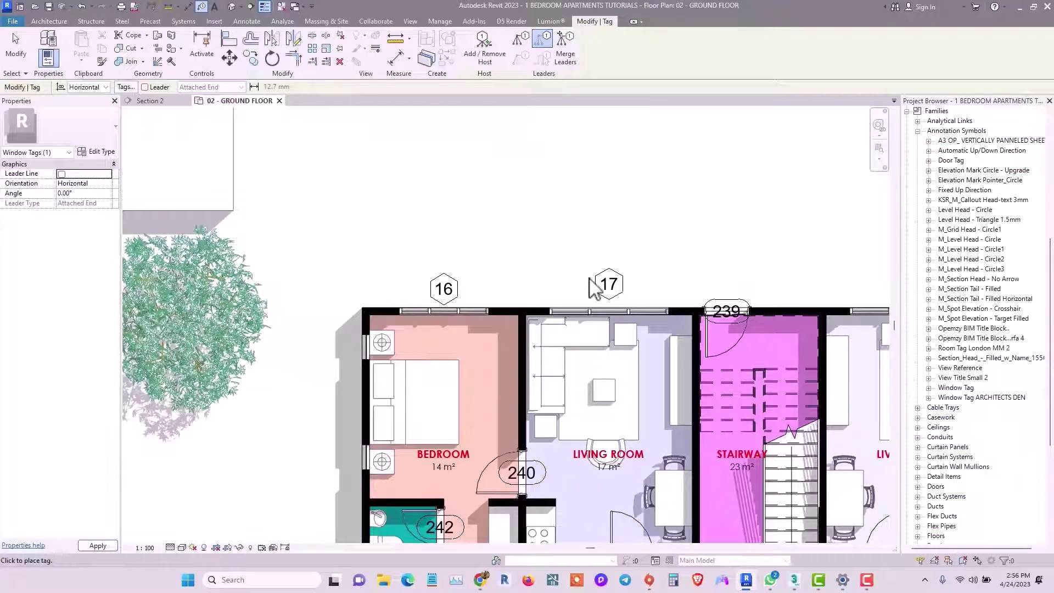
pyautogui.click(616, 296)
pyautogui.scroll(-4, 603, 291)
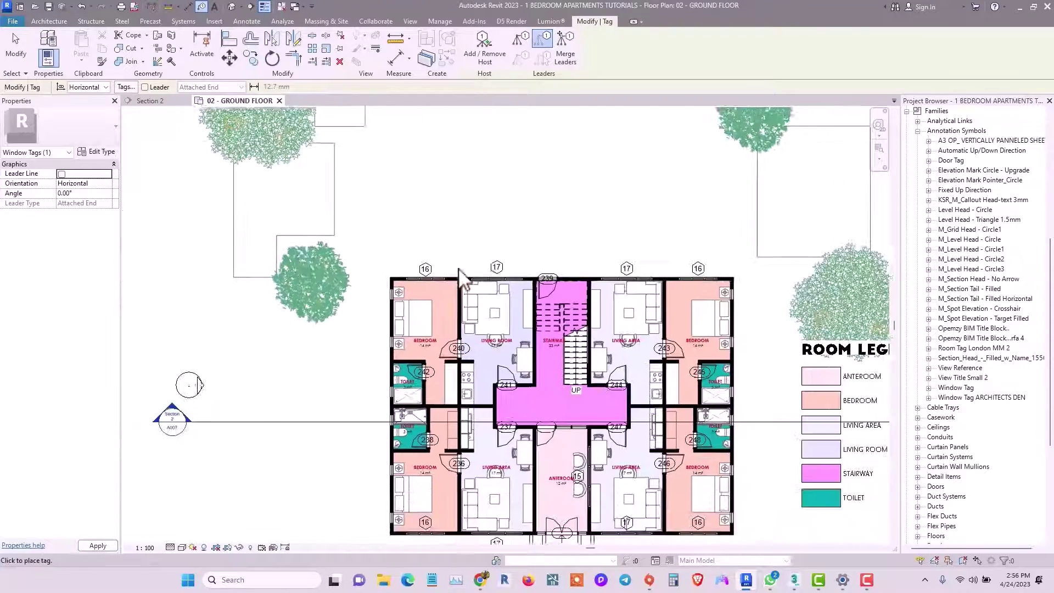
pyautogui.press('Escape')
pyautogui.scroll(4, 518, 209)
pyautogui.scroll(-3, 516, 211)
pyautogui.scroll(3, 511, 215)
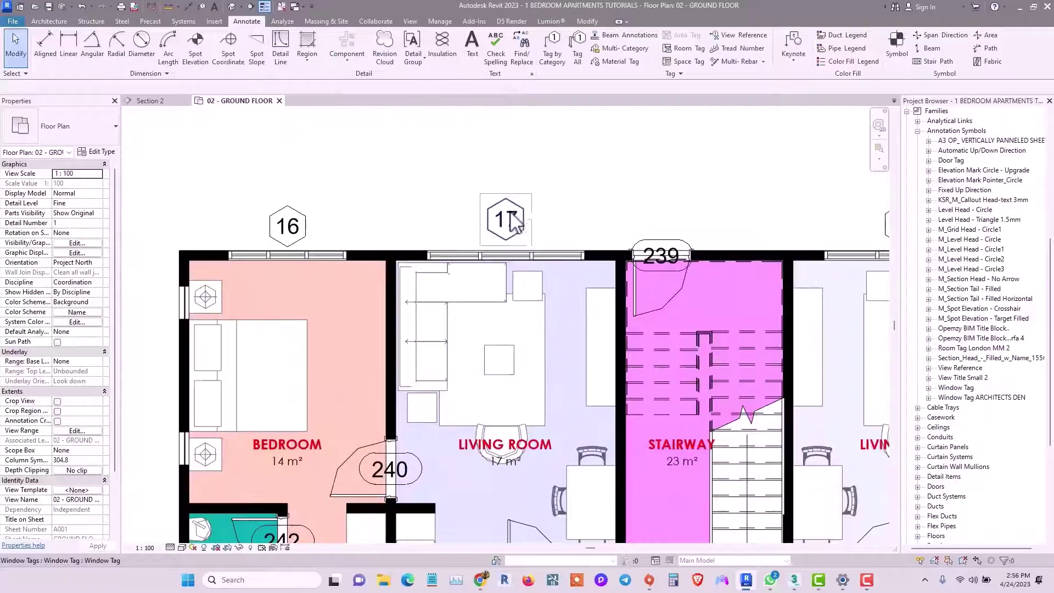
pyautogui.scroll(-3, 477, 220)
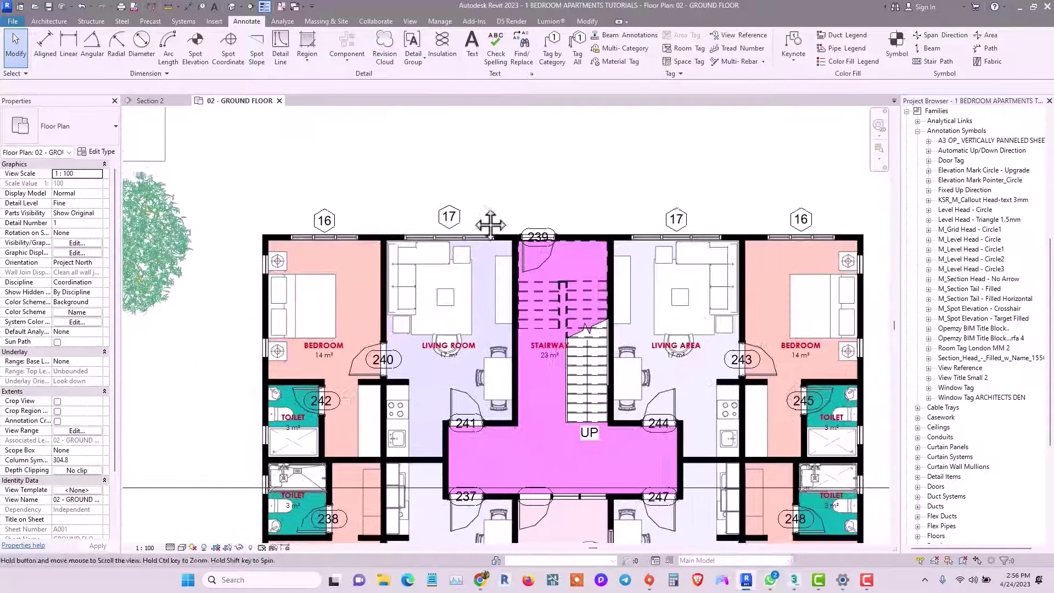
pyautogui.scroll(2, 464, 221)
pyautogui.scroll(2, 461, 227)
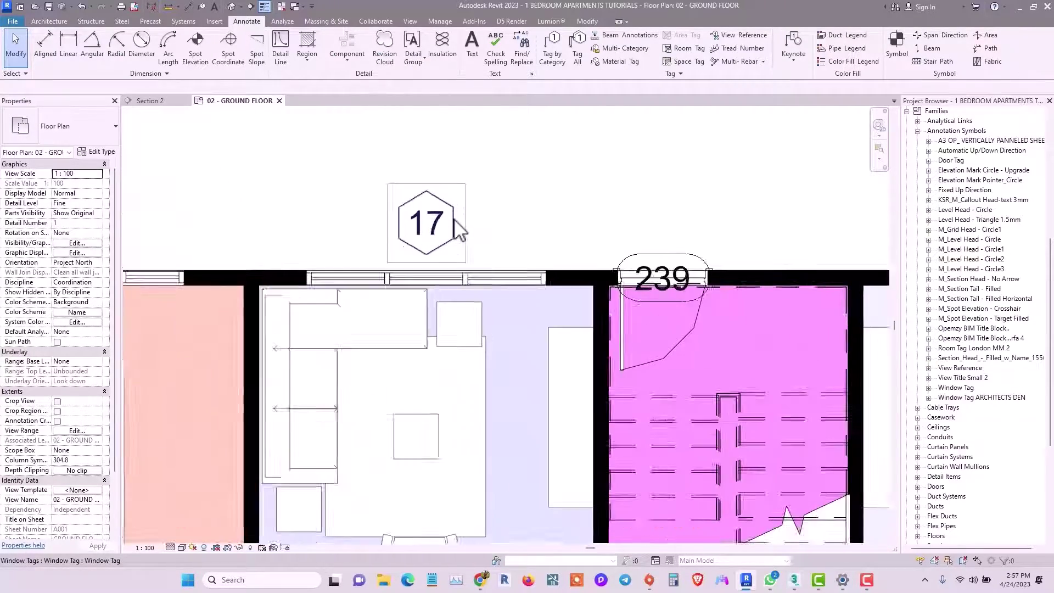
pyautogui.scroll(-2, 461, 228)
pyautogui.moveTo(484, 228); pyautogui.dragTo(510, 229, button='middle')
pyautogui.scroll(2, 494, 222)
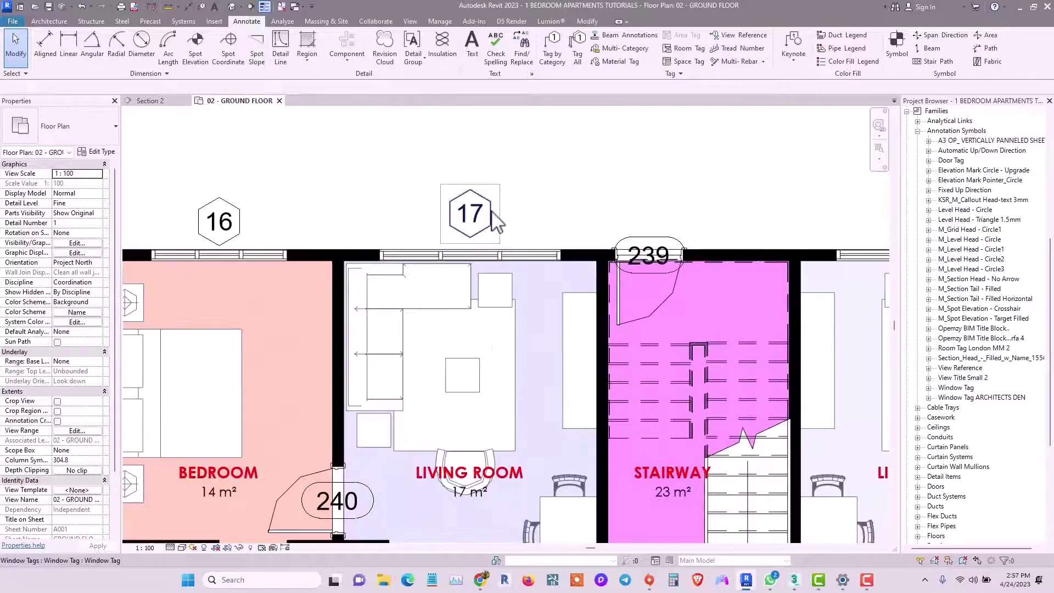
pyautogui.scroll(-3, 483, 224)
pyautogui.scroll(2, 473, 225)
pyautogui.scroll(-2, 473, 225)
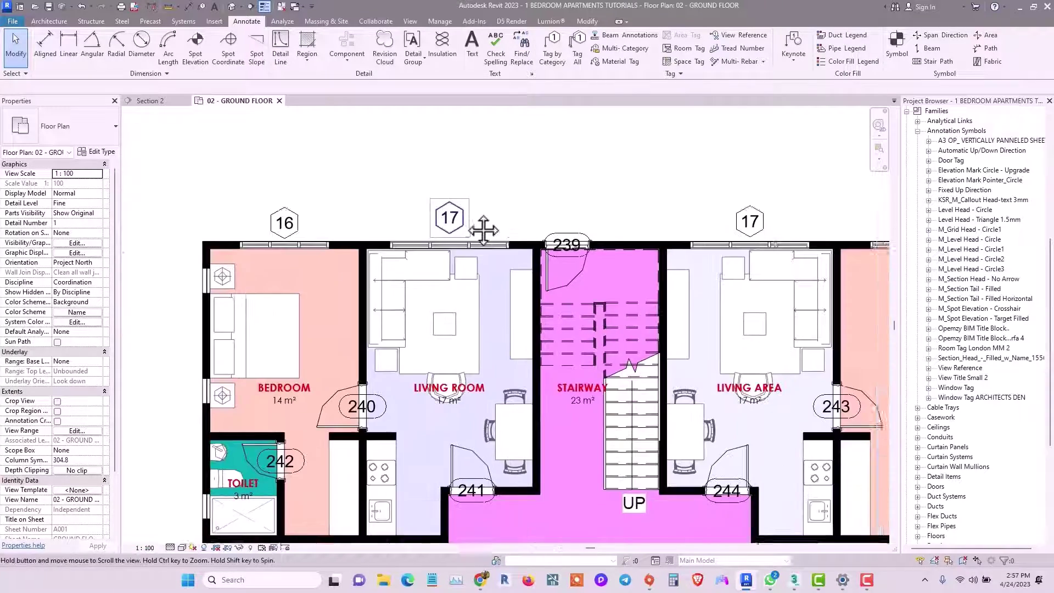
# Select all window tags visible in the ground floor view and change their type to Window Tag ARCHITECTS DEN.
pyautogui.moveTo(479, 228); pyautogui.dragTo(486, 218, button='middle')
pyautogui.click(474, 209)
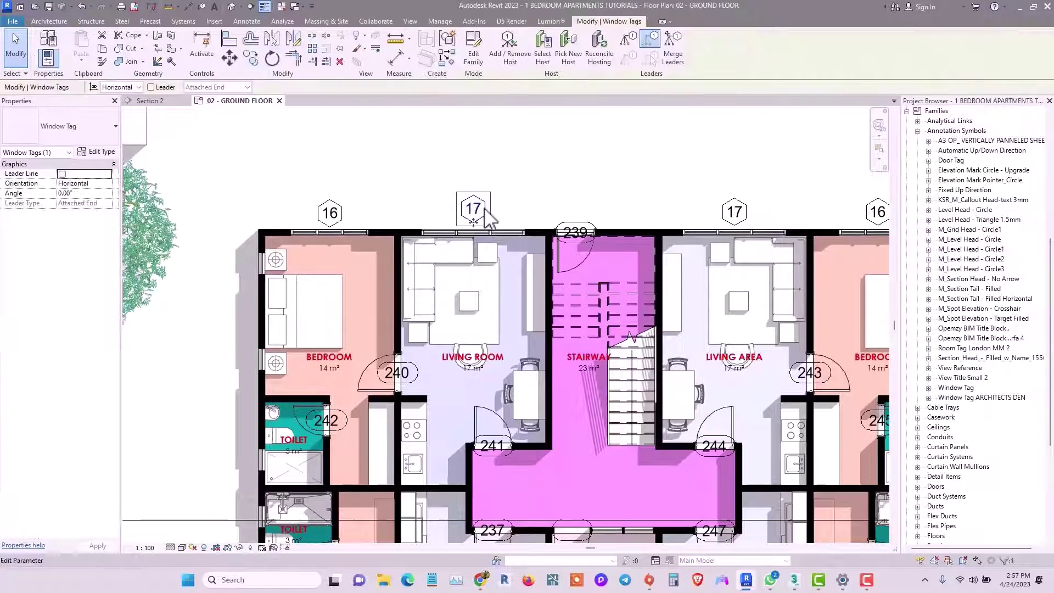
pyautogui.rightClick(490, 219)
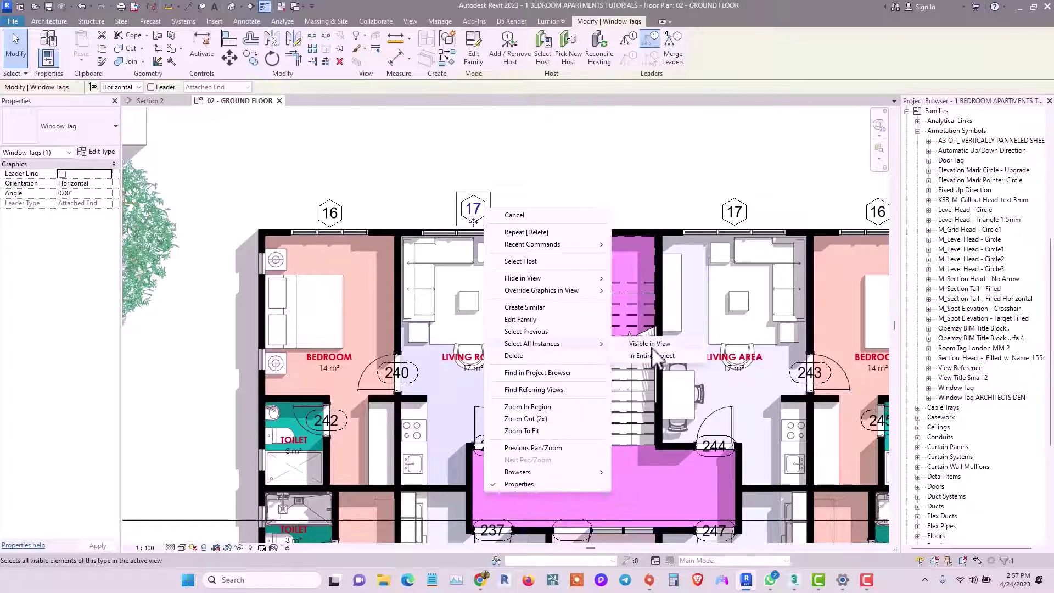
pyautogui.click(652, 346)
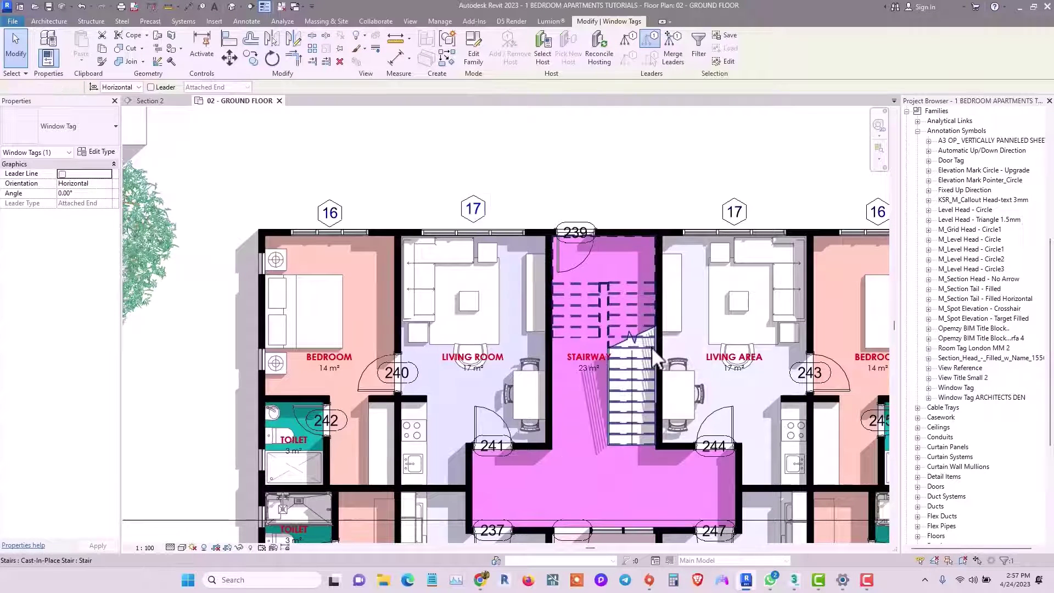
pyautogui.click(103, 137)
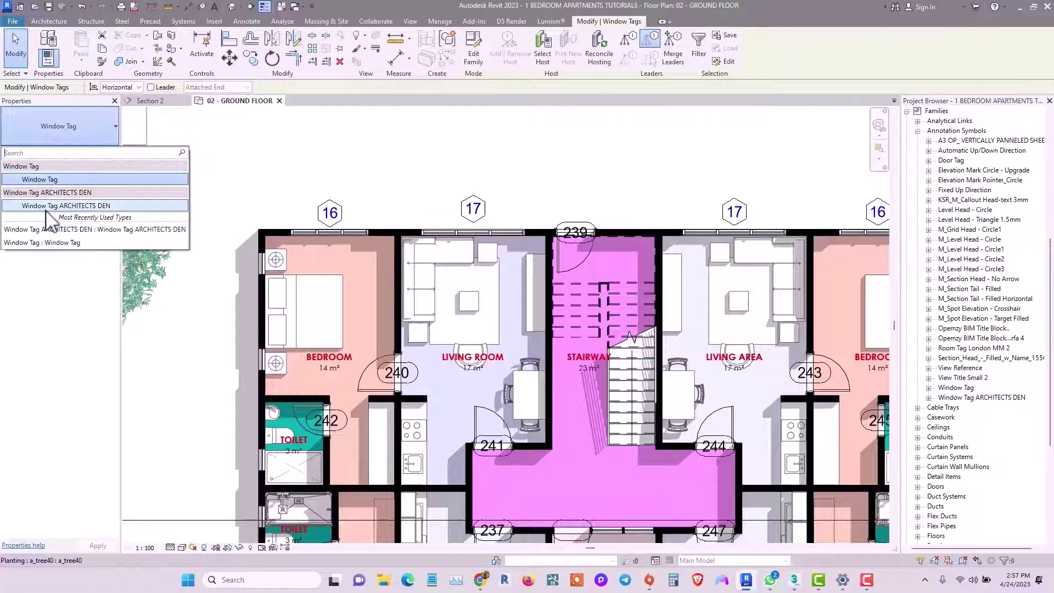
pyautogui.click(103, 206)
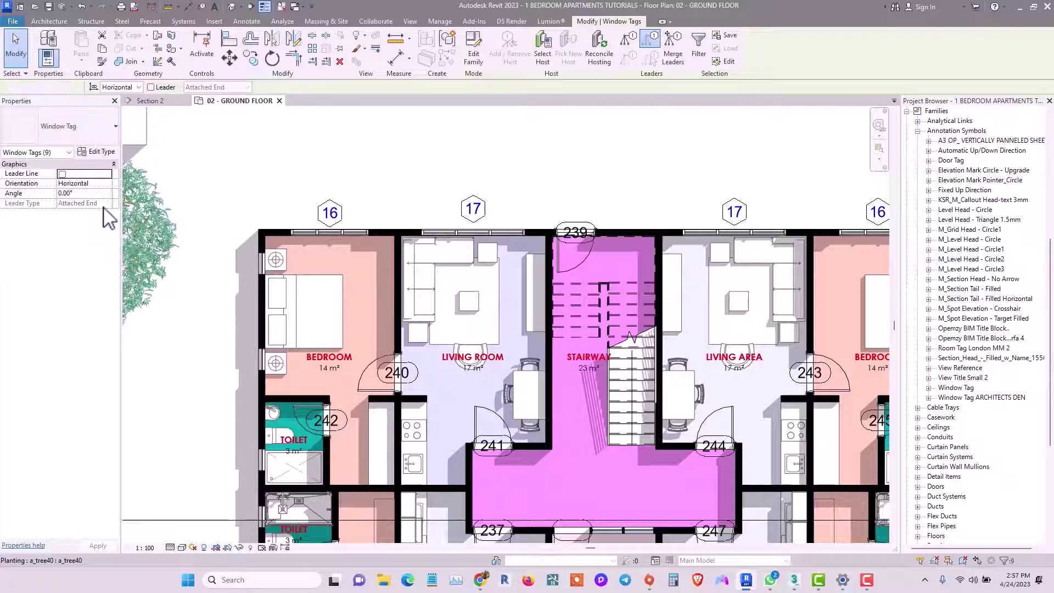
pyautogui.scroll(3, 548, 212)
pyautogui.scroll(-3, 501, 206)
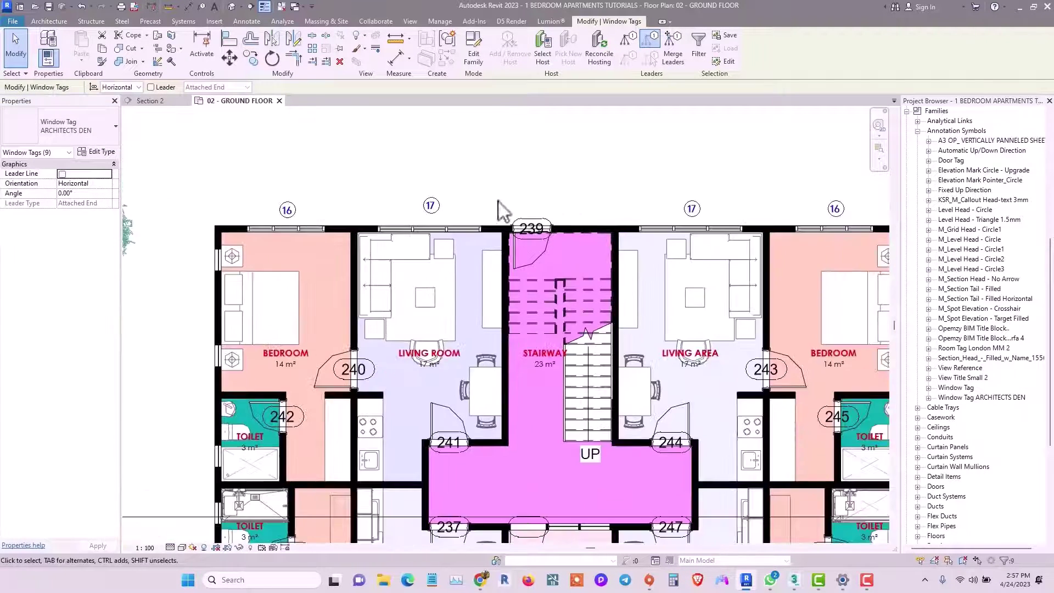
pyautogui.moveTo(574, 217); pyautogui.dragTo(558, 212, button='middle')
pyautogui.scroll(-1, 555, 222)
pyautogui.scroll(2, 637, 217)
pyautogui.scroll(-3, 603, 220)
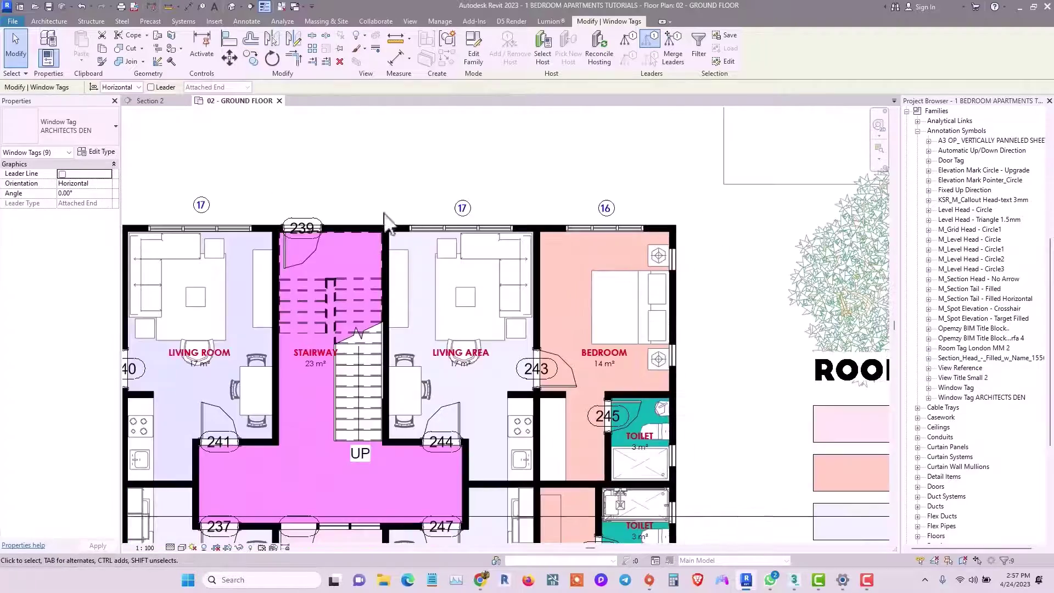
# Examine the restyled window tags around the bedrooms, living areas and anteroom on the ground floor plan.
pyautogui.moveTo(280, 219); pyautogui.dragTo(305, 266, button='middle')
pyautogui.scroll(-1, 306, 265)
pyautogui.scroll(3, 286, 483)
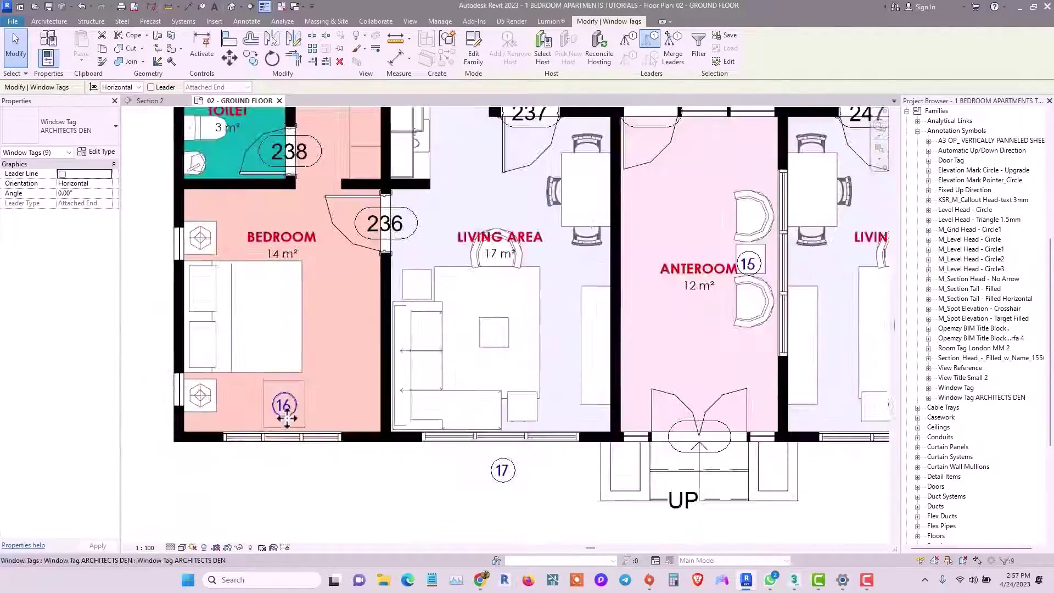
pyautogui.scroll(1, 604, 477)
pyautogui.moveTo(604, 477); pyautogui.dragTo(368, 483, button='middle')
pyautogui.scroll(-3, 368, 483)
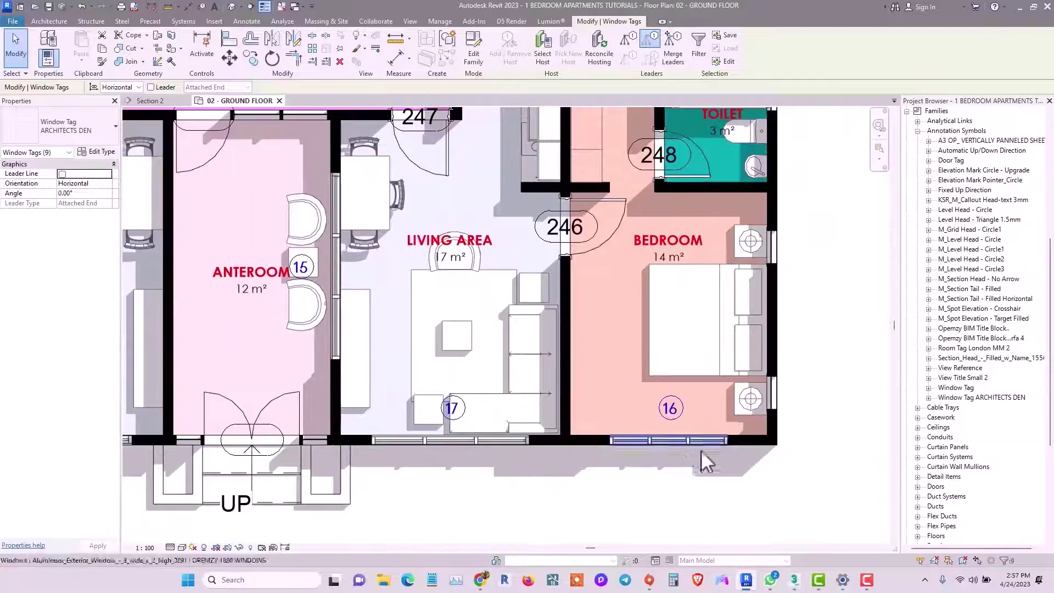
pyautogui.moveTo(201, 114); pyautogui.dragTo(384, 334, button='middle')
pyautogui.scroll(-2, 384, 333)
pyautogui.scroll(4, 332, 287)
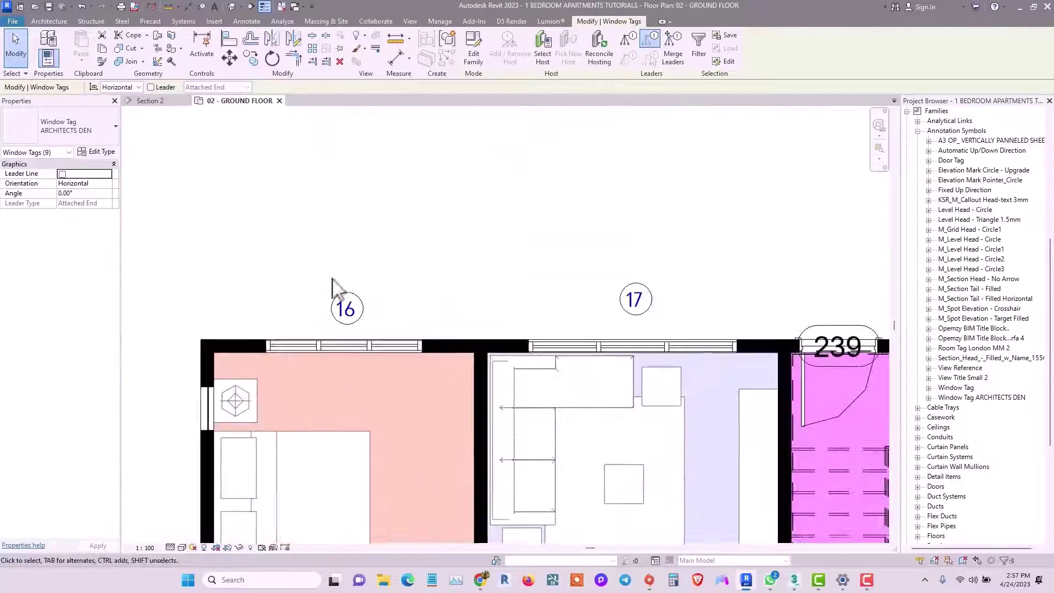
# Move window tag 16 above the upper bedroom beside the living room closer to its window.
pyautogui.press('Escape')
pyautogui.moveTo(357, 319); pyautogui.dragTo(336, 361)
pyautogui.scroll(-2, 439, 301)
pyautogui.moveTo(651, 307); pyautogui.dragTo(526, 282, button='middle')
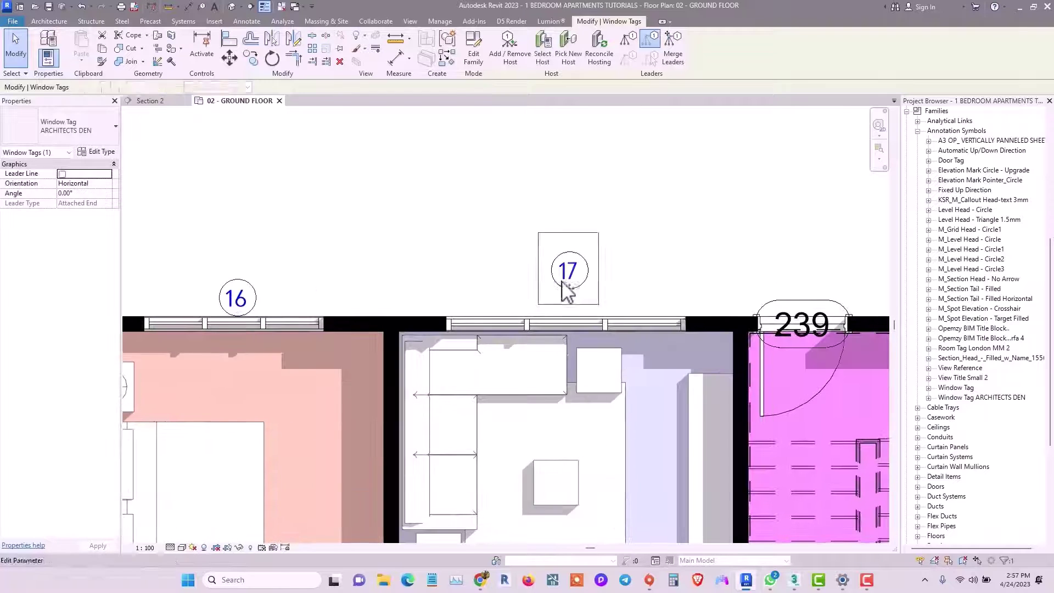
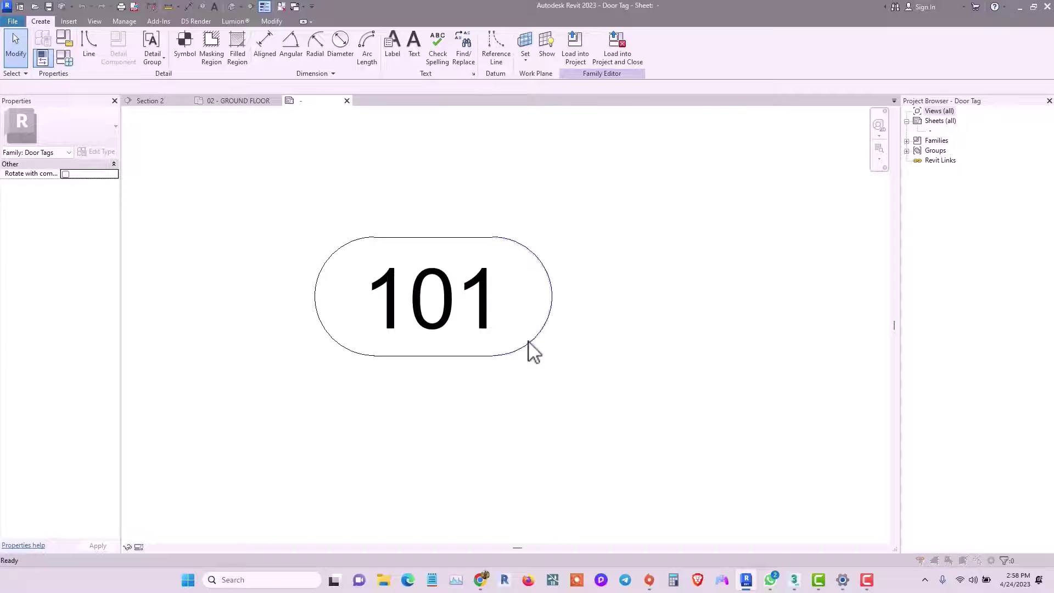
# Set the door tag family's length units to millimetres.
pyautogui.press('u')
pyautogui.press('n')
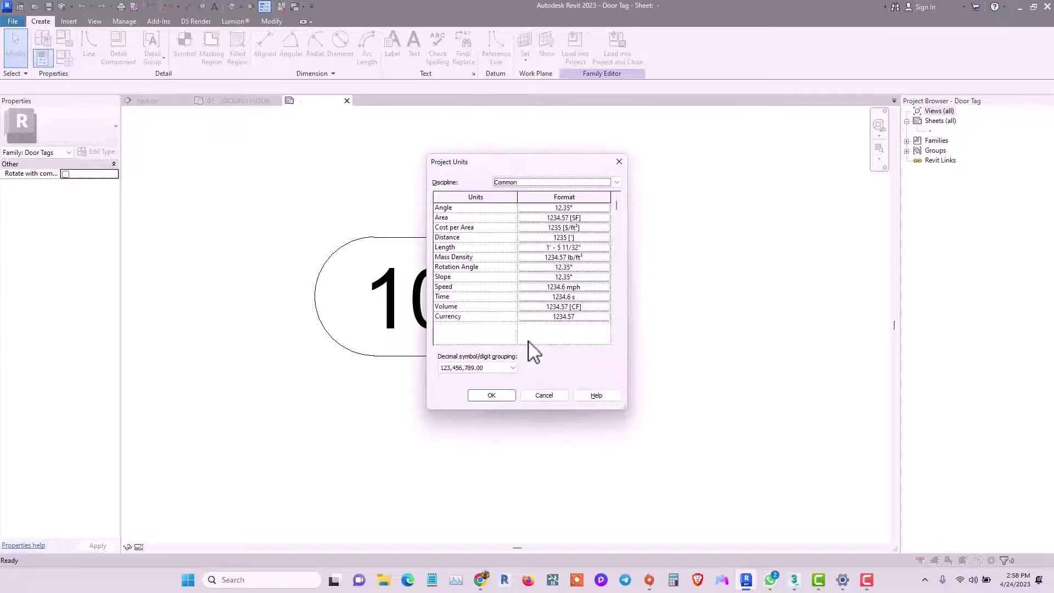
pyautogui.click(558, 248)
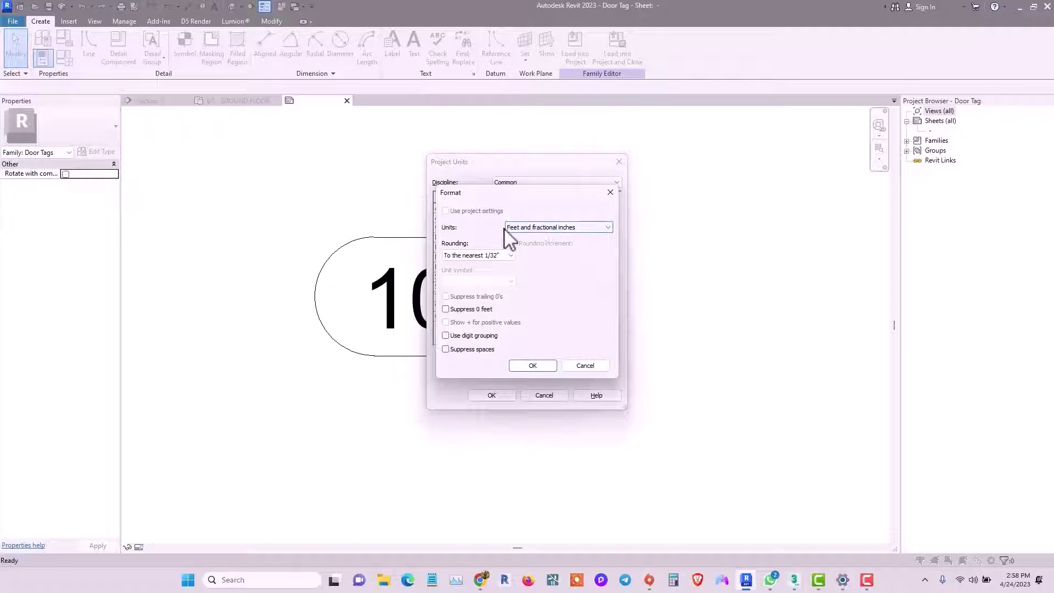
pyautogui.click(561, 229)
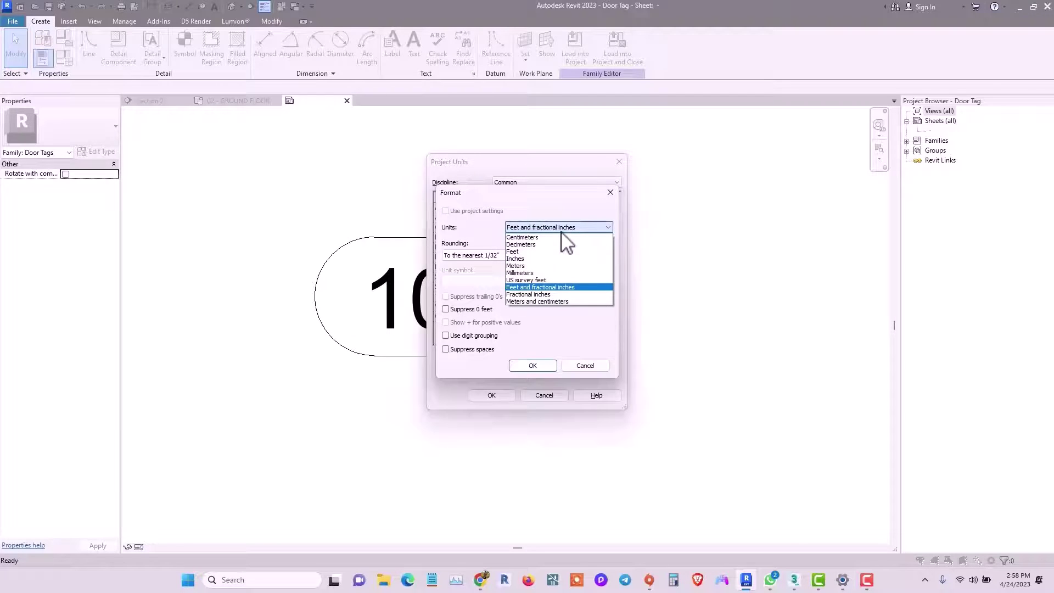
pyautogui.click(543, 274)
pyautogui.click(537, 364)
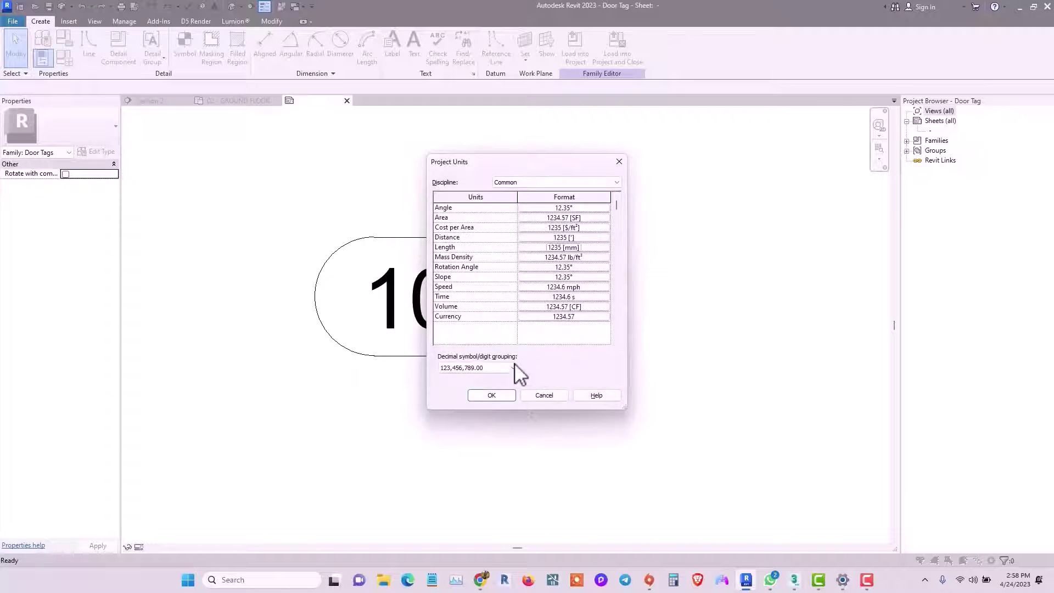
pyautogui.click(490, 395)
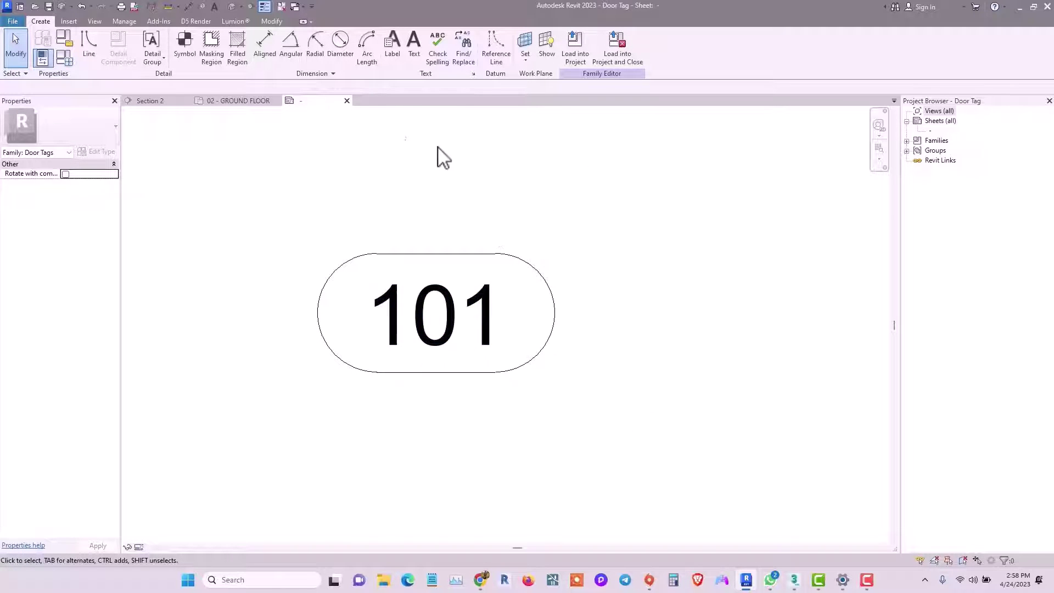
# Draw a circle with a radius of about 1.7 mm centred on the door tag's 101 label.
pyautogui.click(96, 40)
pyautogui.click(454, 36)
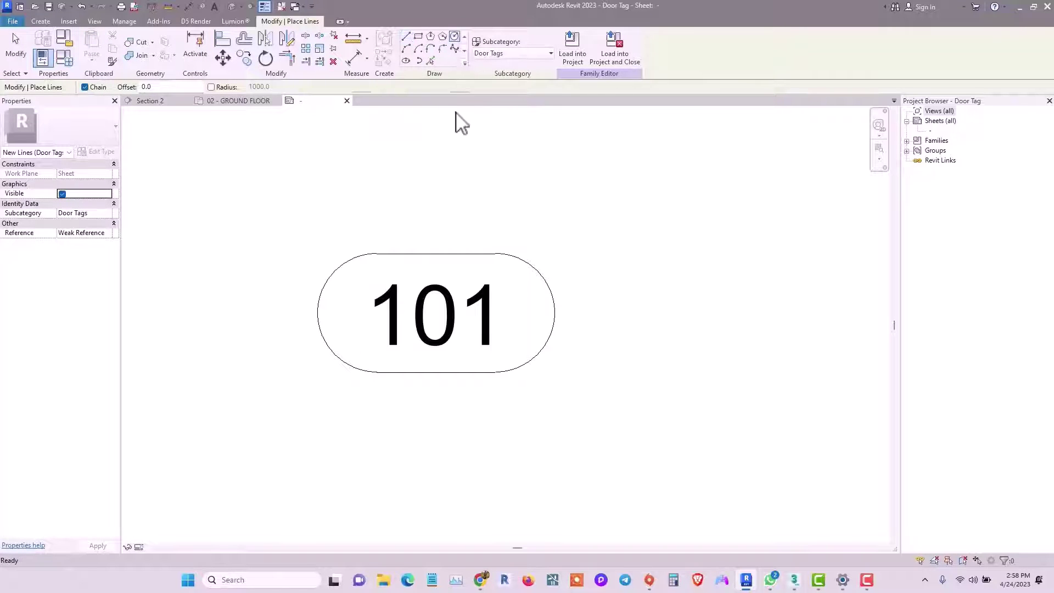
pyautogui.scroll(2, 437, 312)
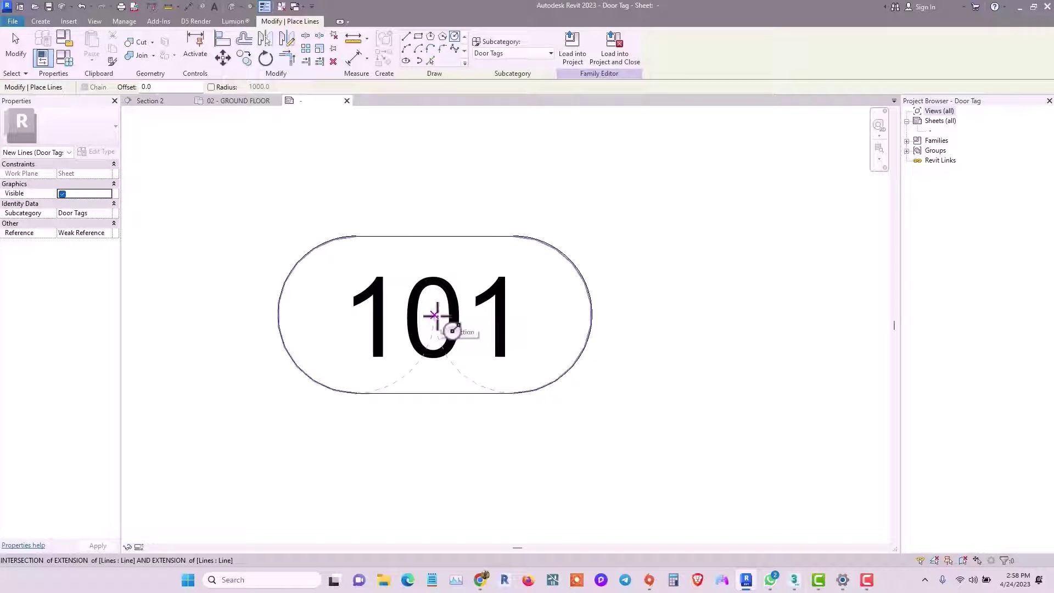
pyautogui.click(433, 314)
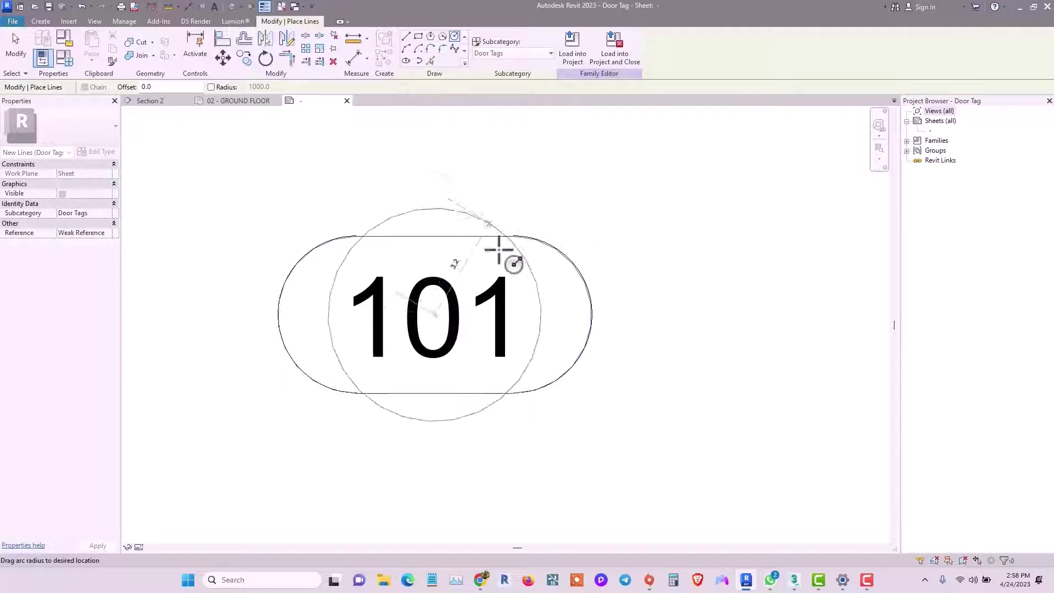
pyautogui.scroll(2, 493, 313)
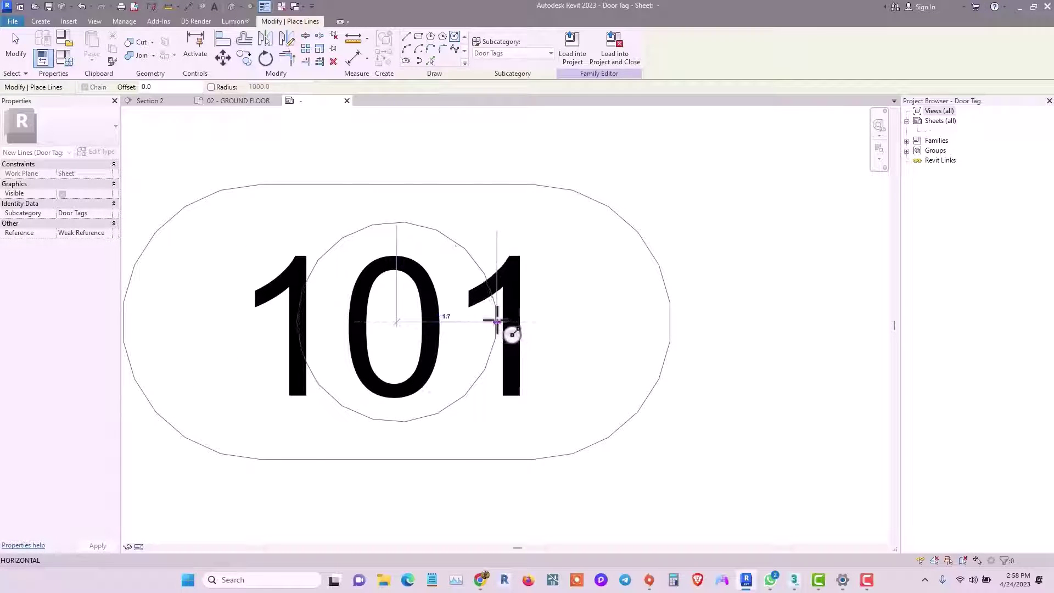
pyautogui.click(497, 321)
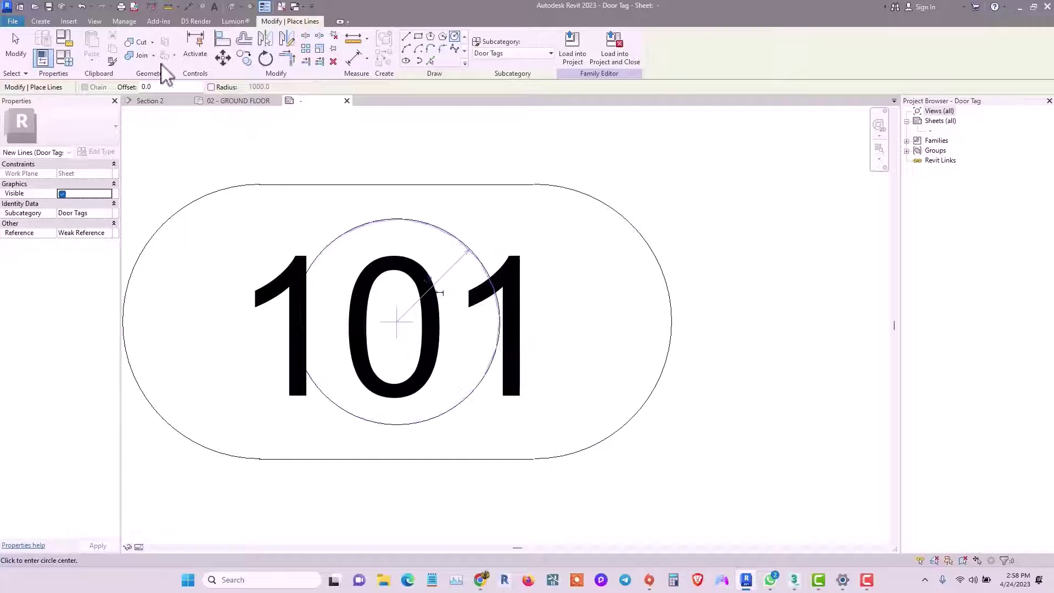
pyautogui.click(15, 46)
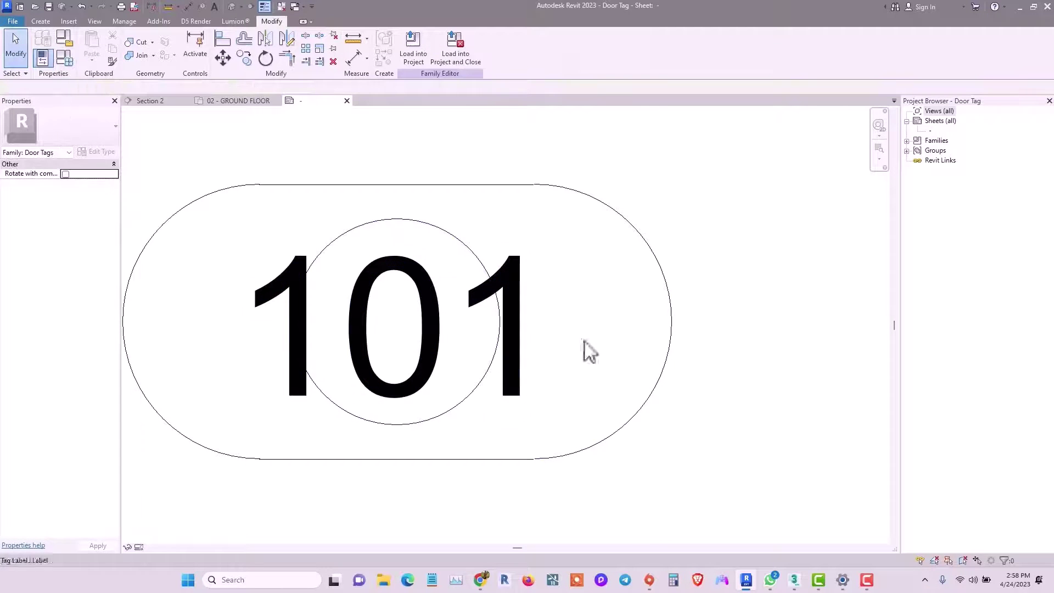
# Delete the original rounded outline surrounding the new circle in the door tag.
pyautogui.press('Tab')
pyautogui.click(664, 277)
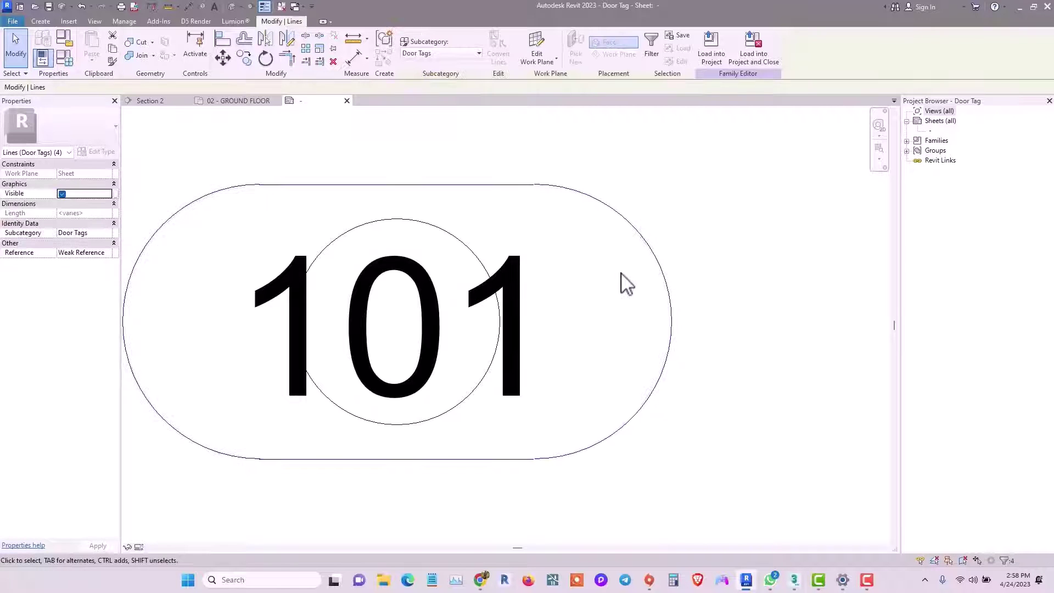
pyautogui.press('Delete')
pyautogui.scroll(-3, 588, 287)
# Duplicate the 101 label's type as Label 2 and set its colour to blue.
pyautogui.click(581, 312)
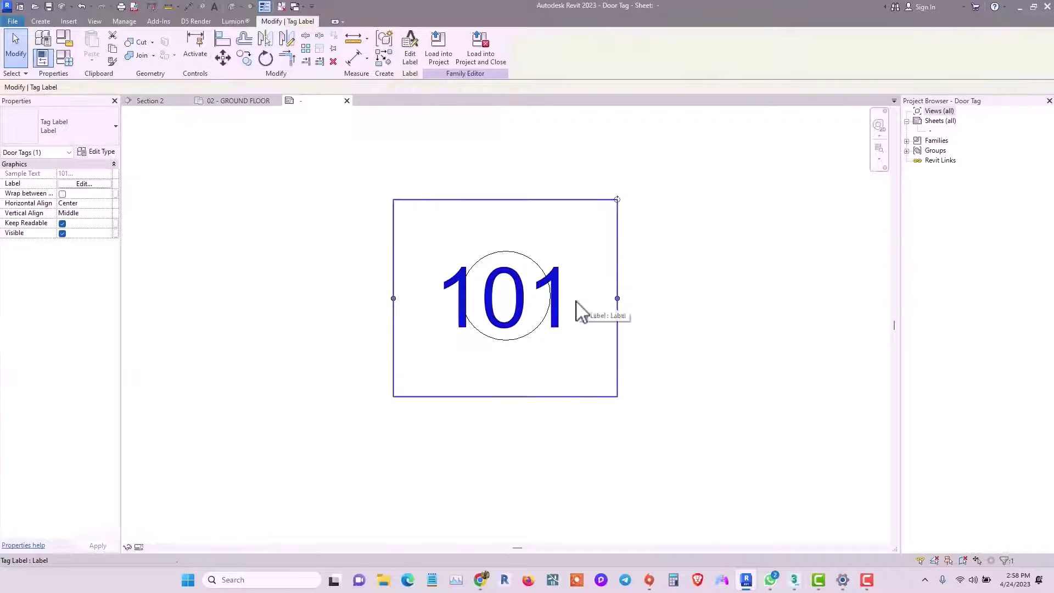
pyautogui.click(98, 156)
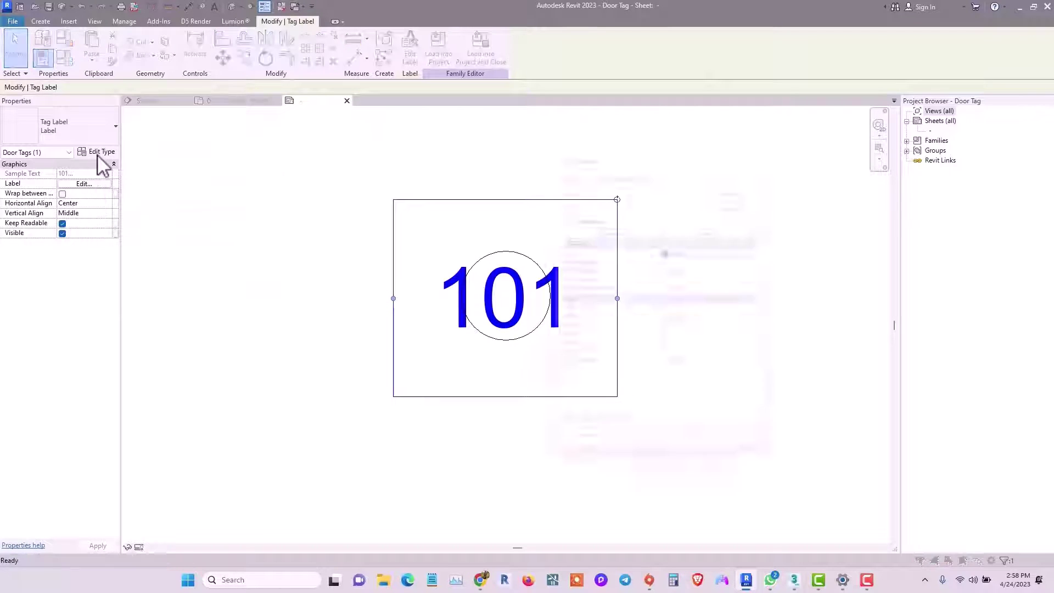
pyautogui.click(742, 184)
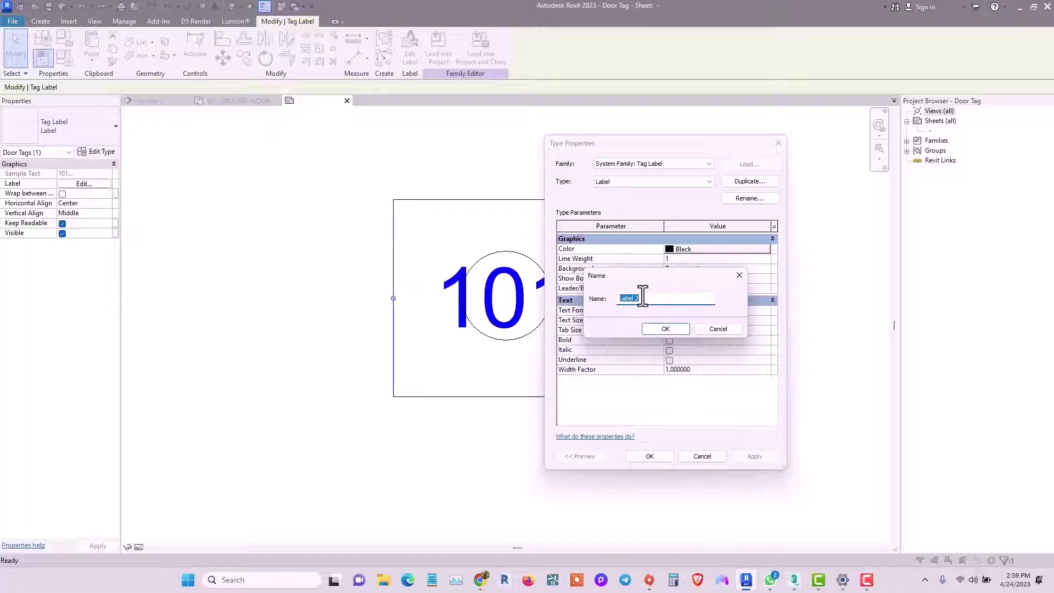
pyautogui.click(658, 324)
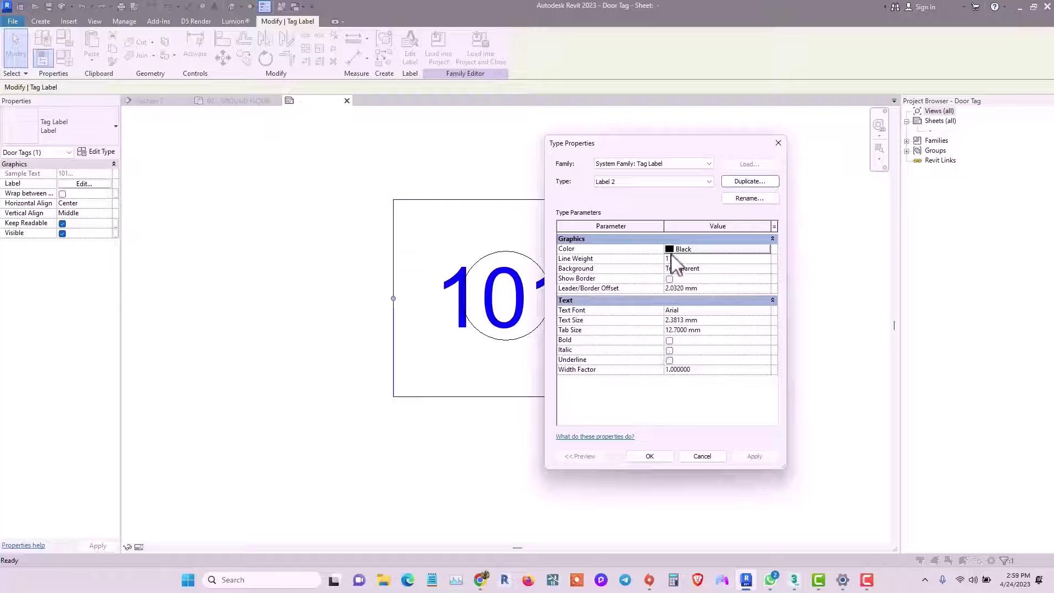
pyautogui.click(670, 249)
pyautogui.click(608, 264)
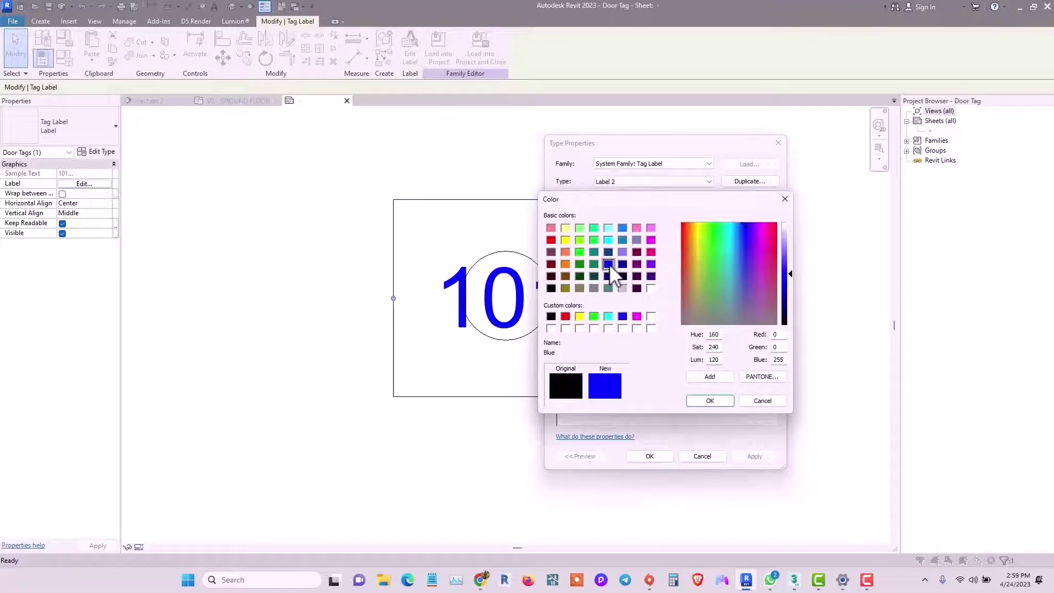
pyautogui.click(712, 399)
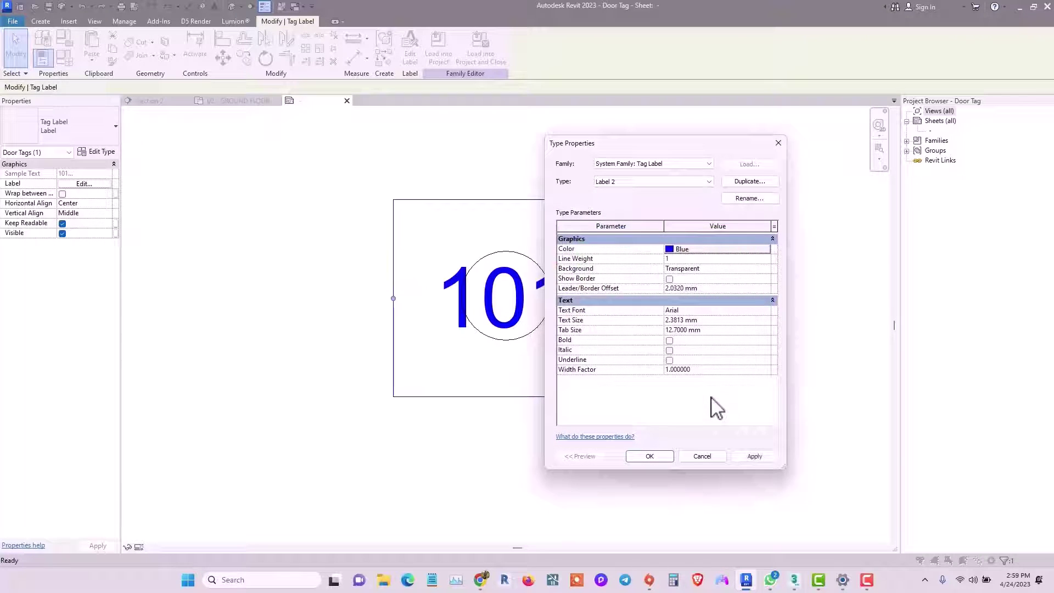
# Set the Label 2 text to bold Elegant Lux Mager at 1.75 mm and apply the type to the label.
pyautogui.click(701, 311)
pyautogui.write('El Praise Fn')
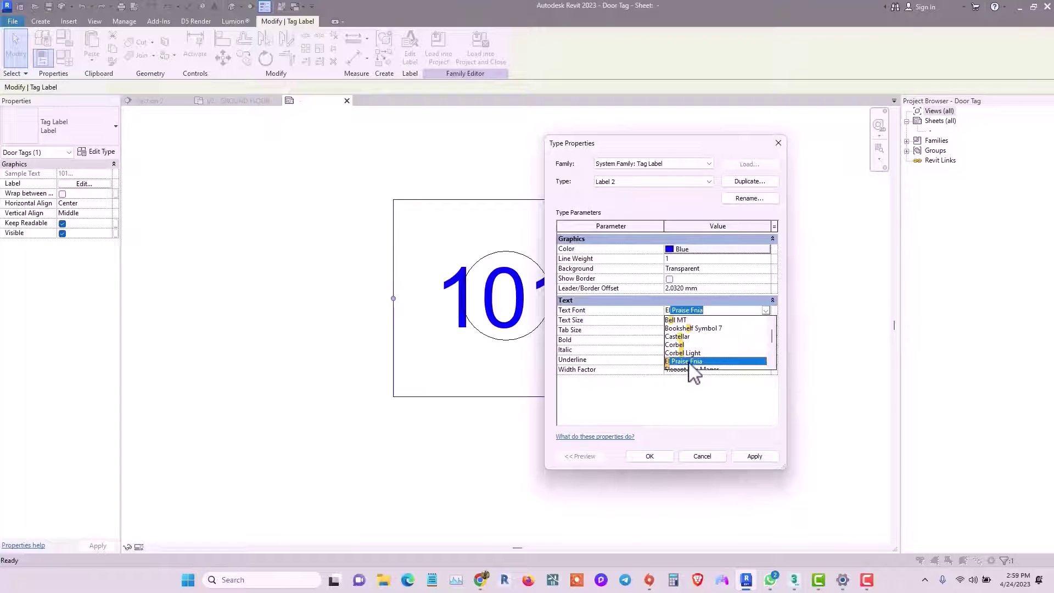
pyautogui.click(686, 353)
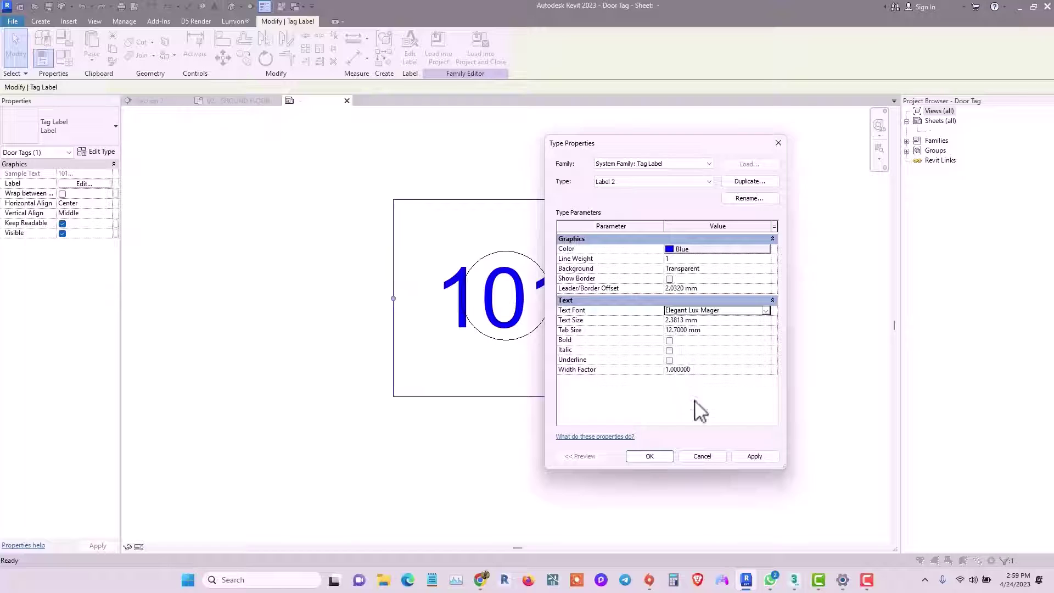
pyautogui.click(706, 320)
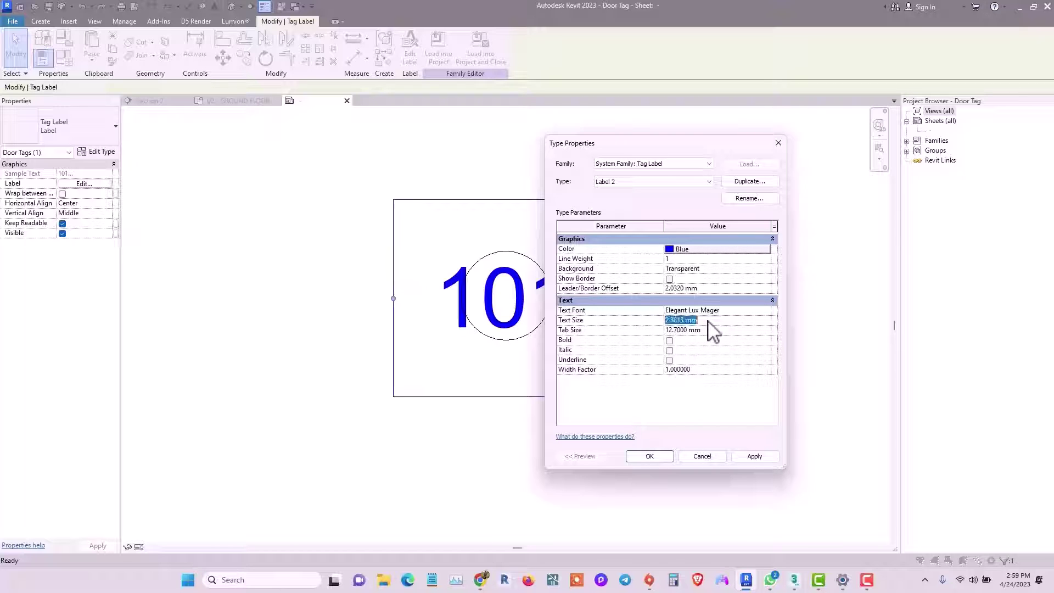
pyautogui.write('1')
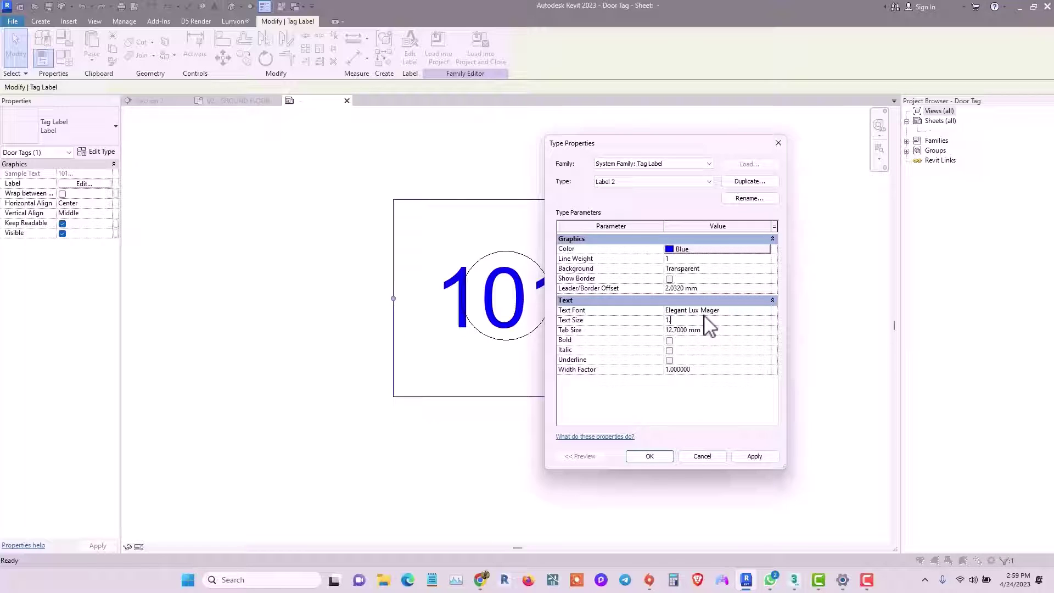
pyautogui.write('.75')
pyautogui.click(669, 341)
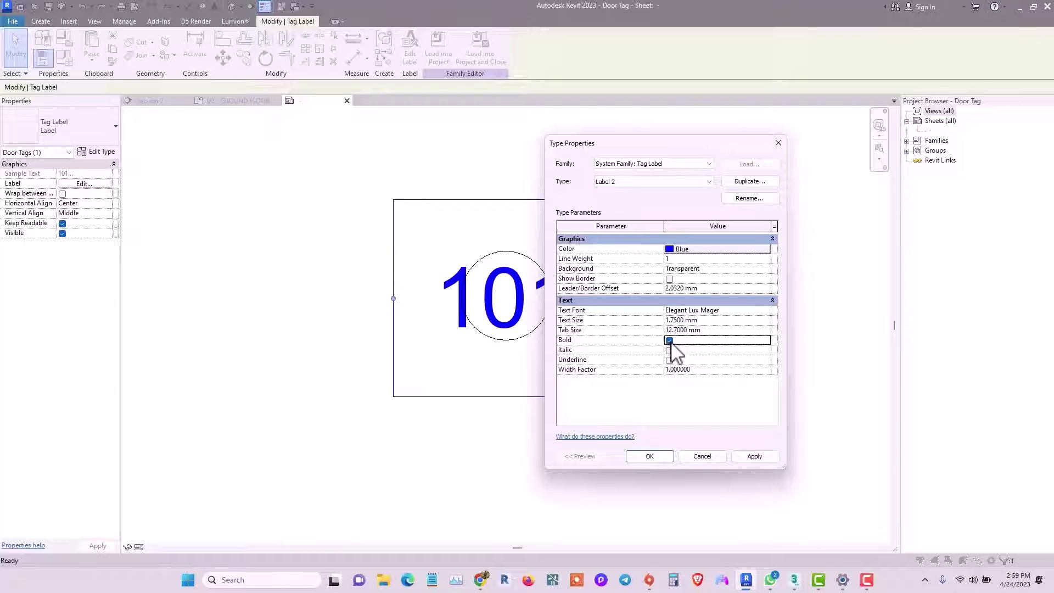
pyautogui.click(752, 456)
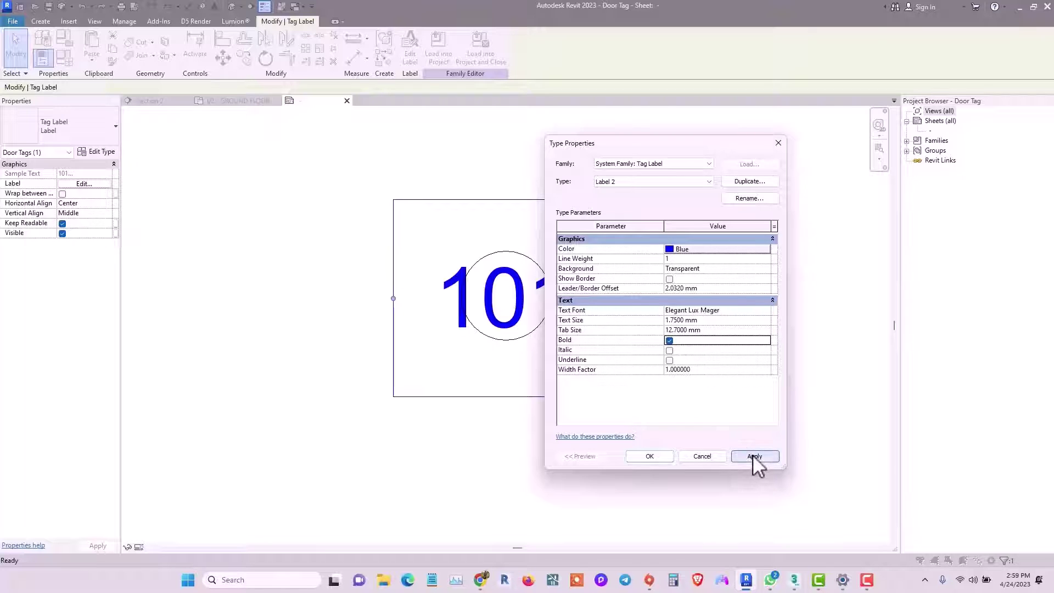
pyautogui.click(656, 457)
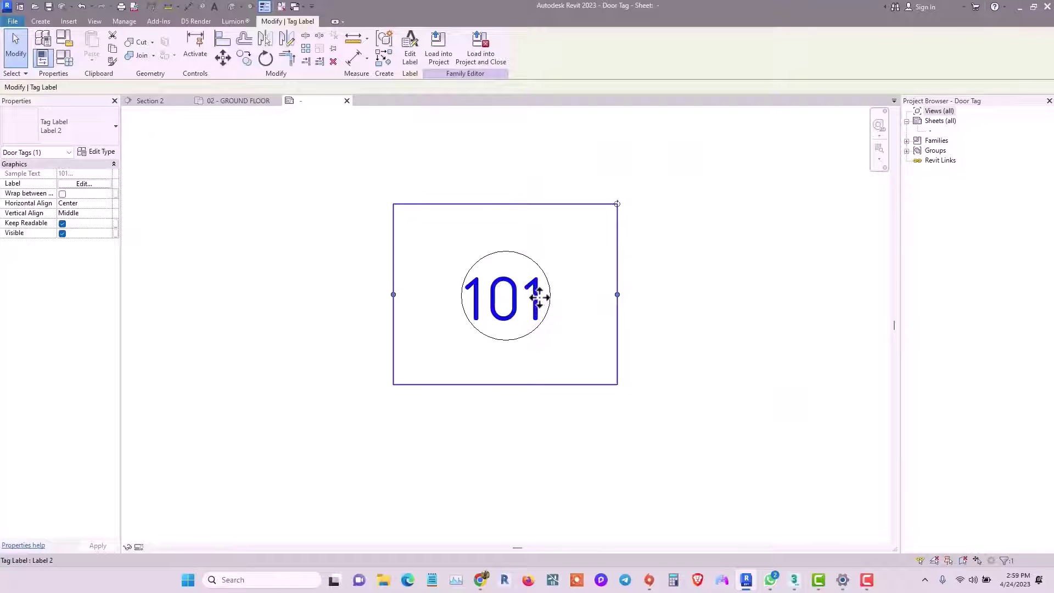
# Load the edited door tag family into the project and close it, saving the changes without replacing the existing Door Tag.rfa.
pyautogui.scroll(2, 538, 297)
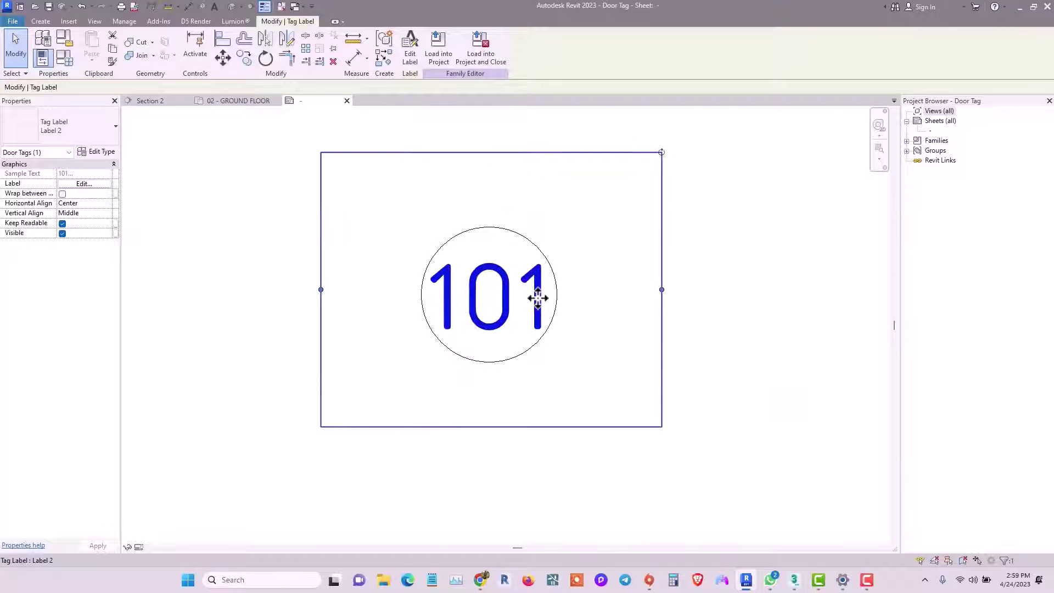
pyautogui.click(483, 56)
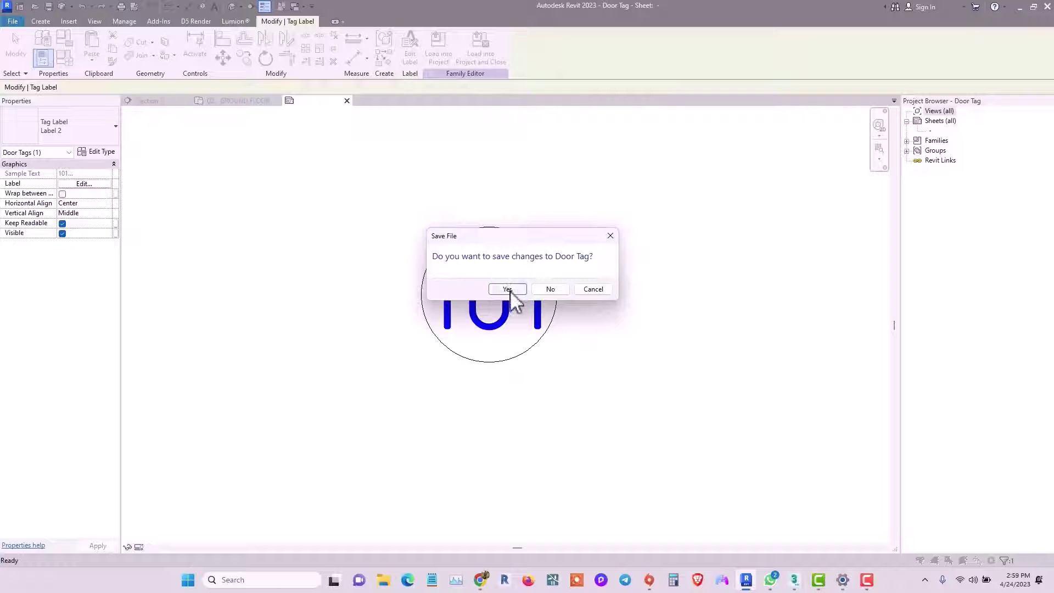
pyautogui.click(508, 290)
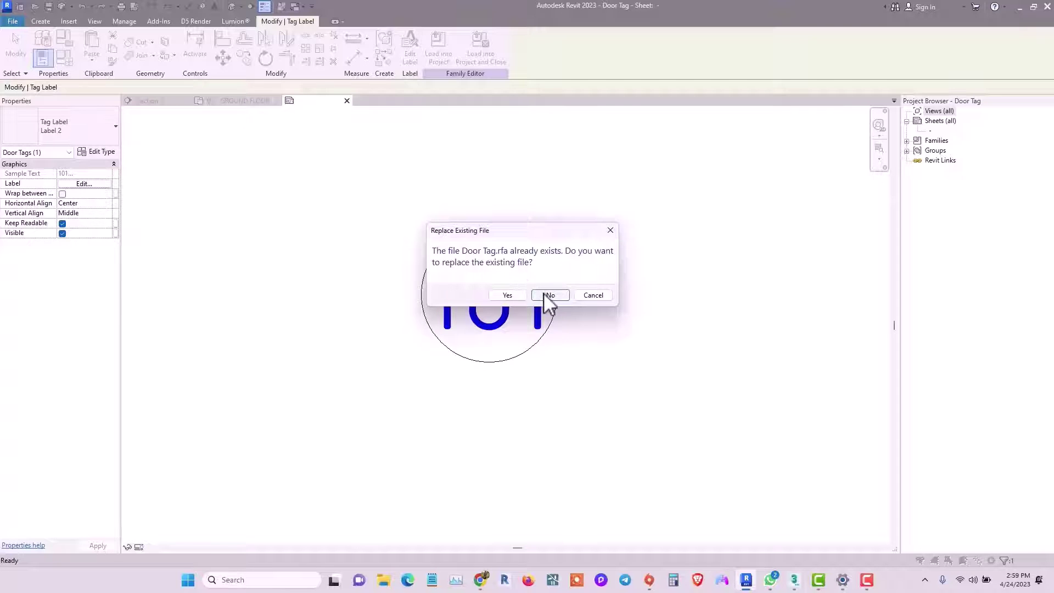
pyautogui.click(547, 295)
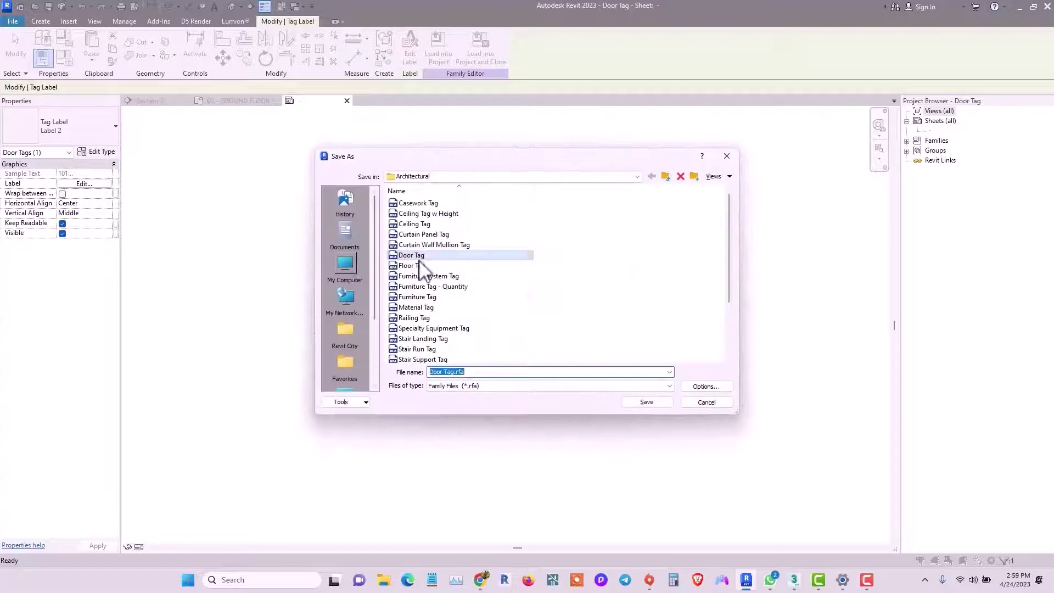
# Save the door tag family as Door Tag.rfa in OPEMZY YOUTUBE TUTORIALS and overwrite the project's existing version and its parameter values.
pyautogui.click(346, 233)
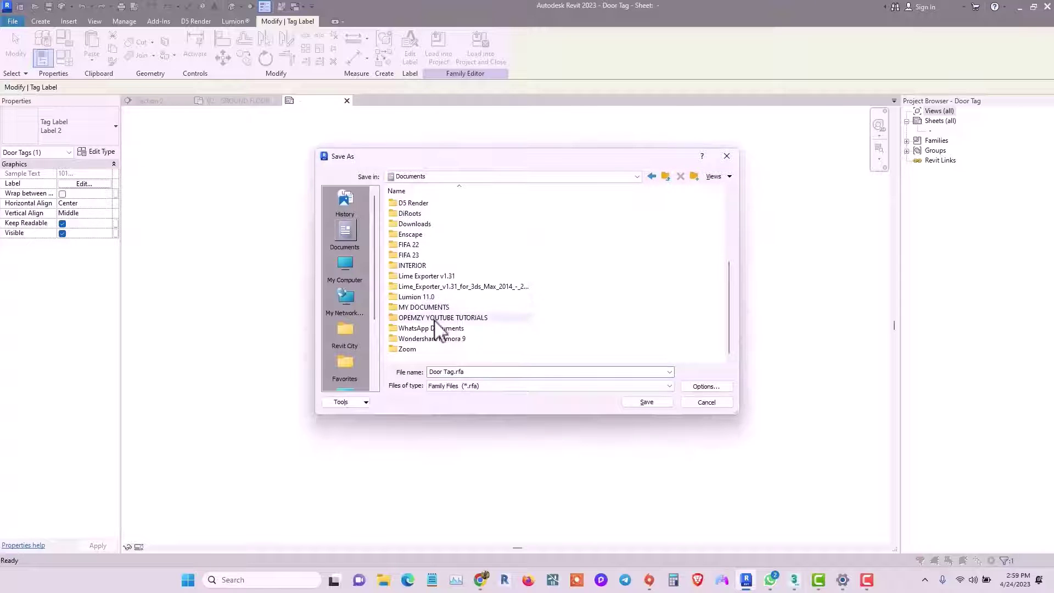
pyautogui.doubleClick(433, 319)
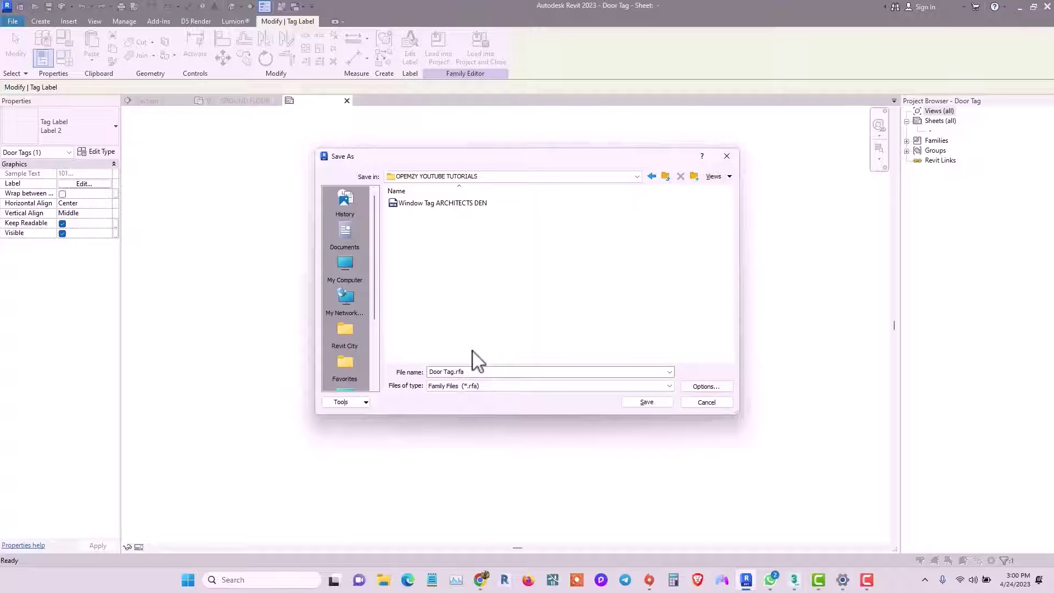
pyautogui.click(647, 402)
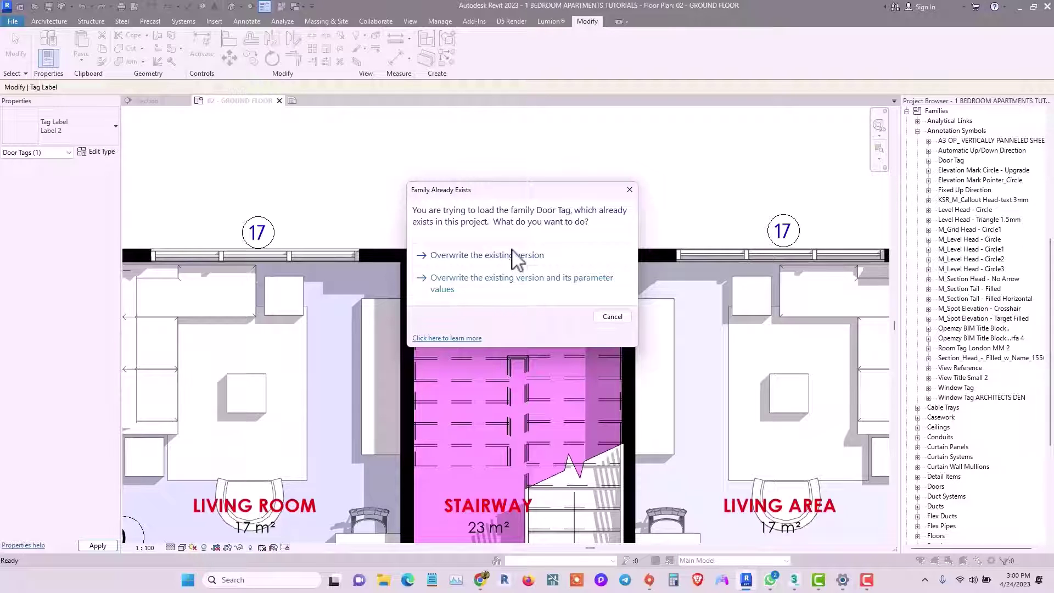
pyautogui.click(525, 285)
pyautogui.press('Escape')
# Examine the restyled door tags around the bedrooms, toilets, living rooms and stairway on the ground floor plan.
pyautogui.scroll(-2, 521, 280)
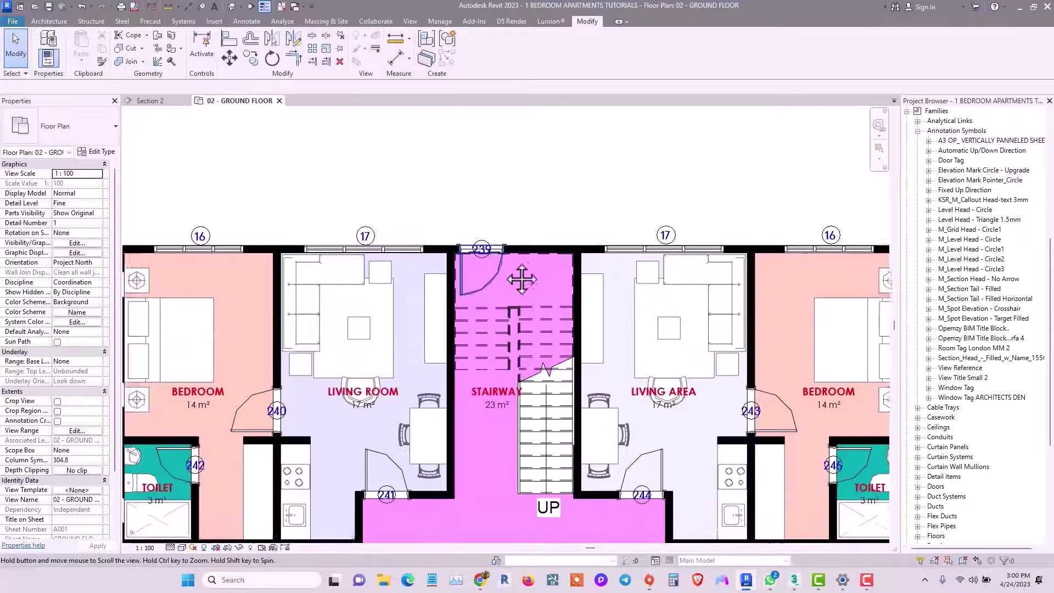
pyautogui.scroll(2, 497, 260)
pyautogui.scroll(-3, 469, 244)
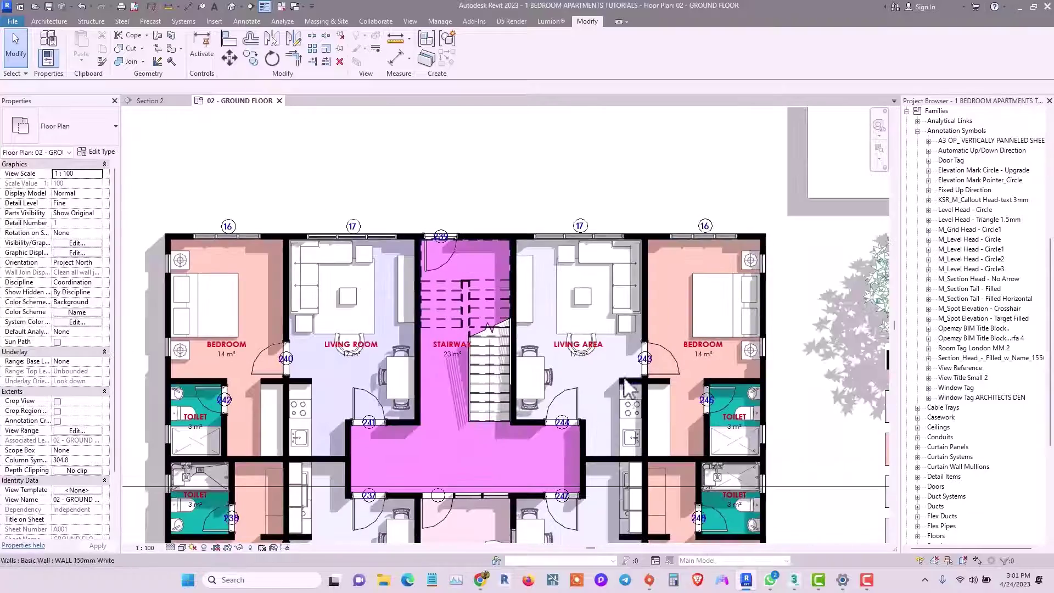
pyautogui.scroll(4, 394, 280)
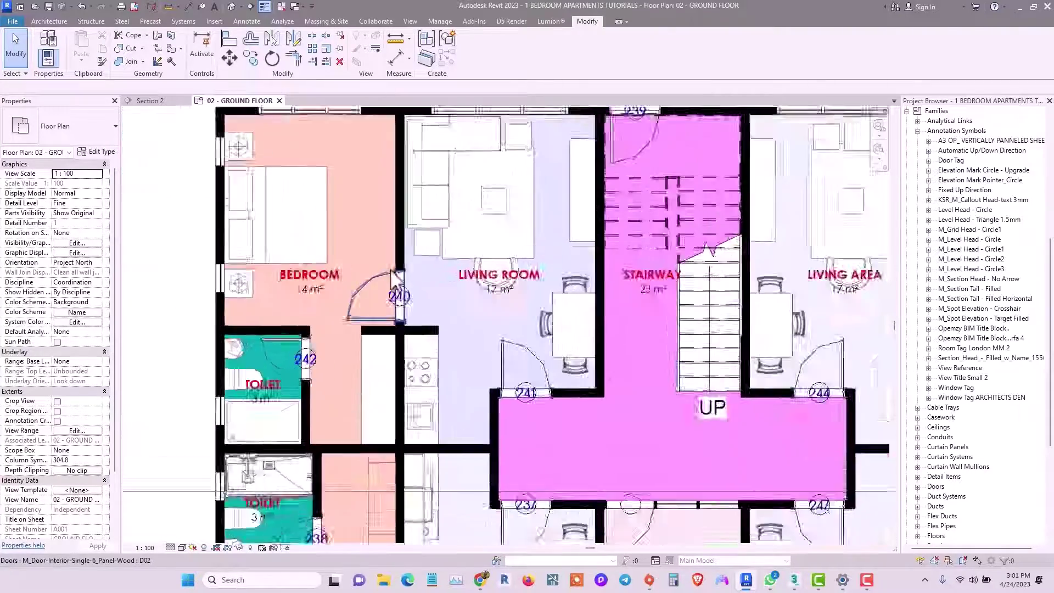
pyautogui.scroll(5, 419, 299)
pyautogui.scroll(-3, 419, 301)
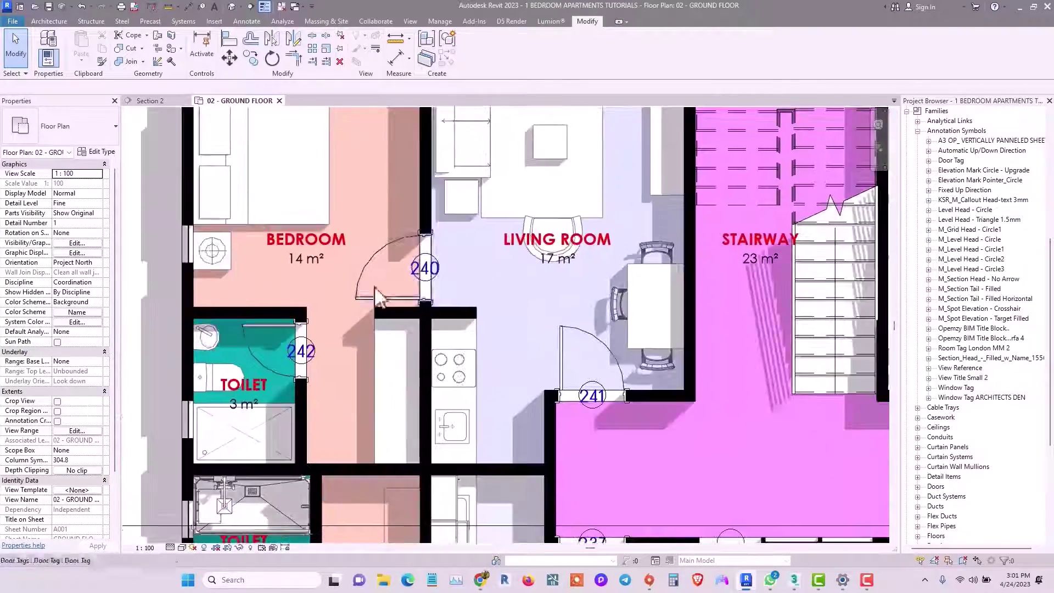
pyautogui.scroll(-1, 378, 297)
pyautogui.scroll(2, 329, 351)
pyautogui.scroll(-3, 337, 358)
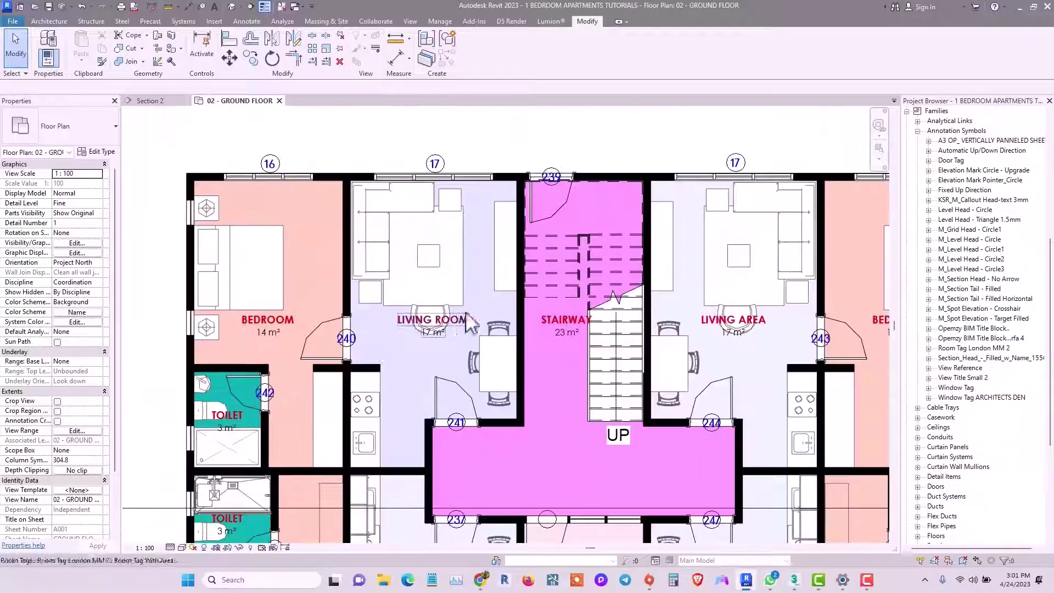
pyautogui.scroll(-3, 468, 323)
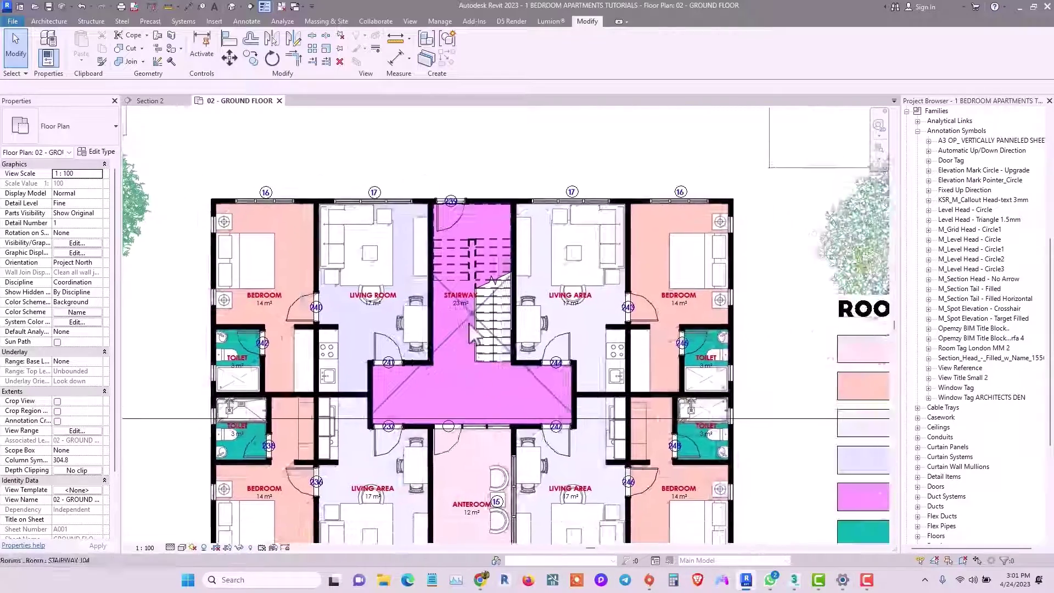
pyautogui.scroll(4, 471, 329)
# Inspect the circular window tags above the bedroom and living room windows along the upper exterior wall.
pyautogui.moveTo(472, 297); pyautogui.dragTo(478, 254, button='middle')
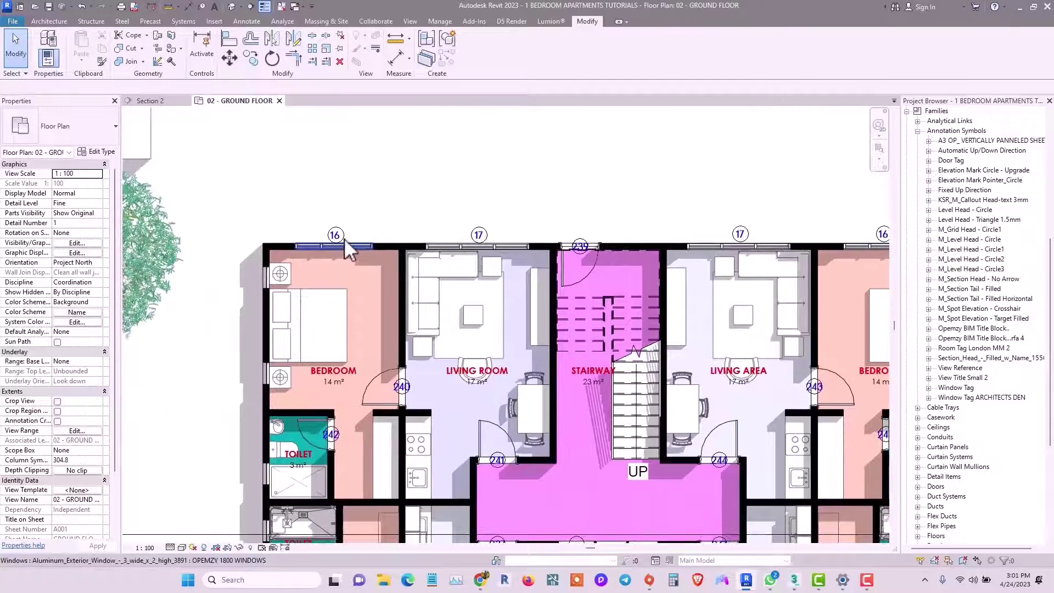
pyautogui.scroll(3, 344, 238)
pyautogui.scroll(-4, 384, 258)
pyautogui.scroll(3, 372, 255)
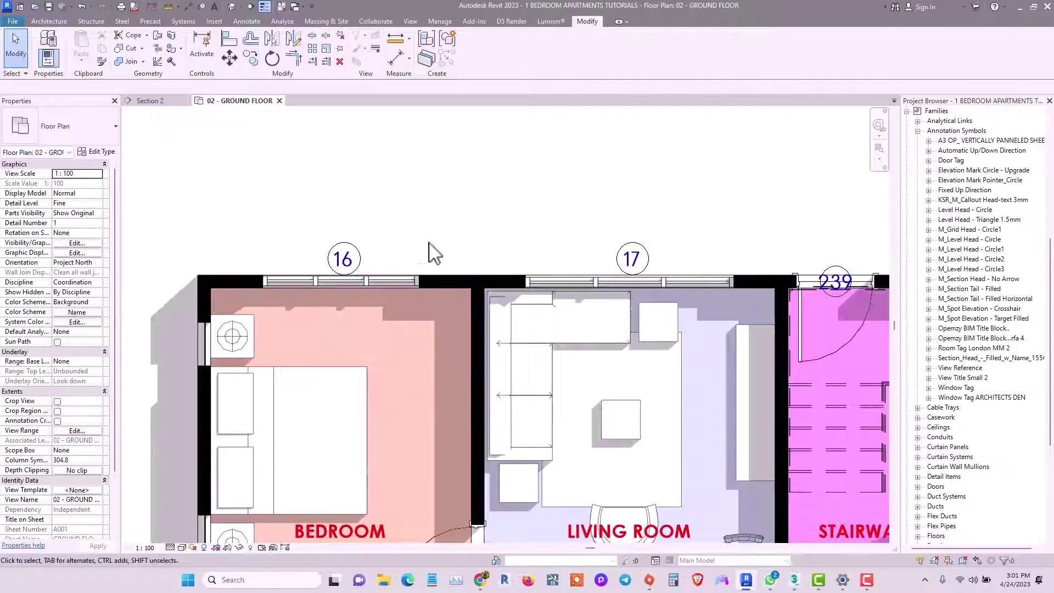
pyautogui.scroll(-3, 433, 253)
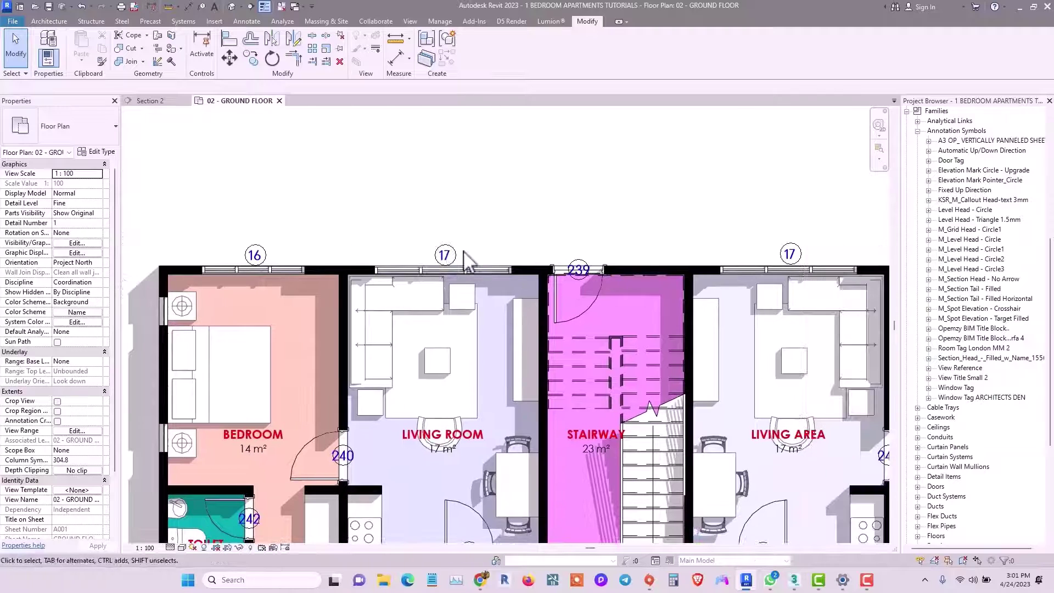
pyautogui.scroll(2, 459, 264)
pyautogui.scroll(-1, 459, 266)
pyautogui.moveTo(455, 274); pyautogui.dragTo(470, 265, button='middle')
pyautogui.scroll(1, 532, 262)
# Set the tag value of the stairway's exterior door to D01.
pyautogui.scroll(2, 554, 273)
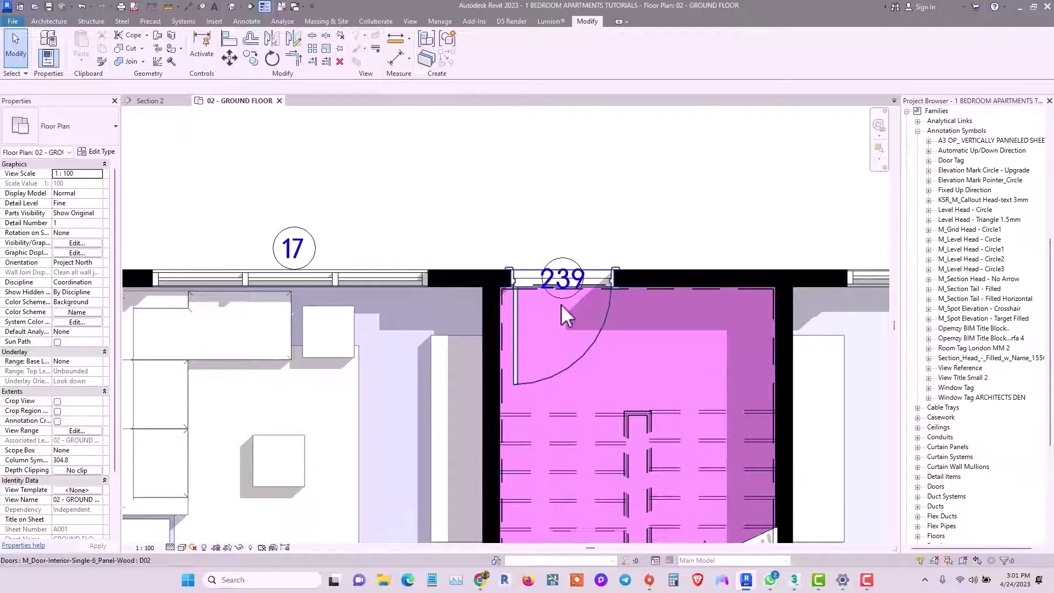
pyautogui.scroll(-3, 561, 304)
pyautogui.scroll(3, 528, 261)
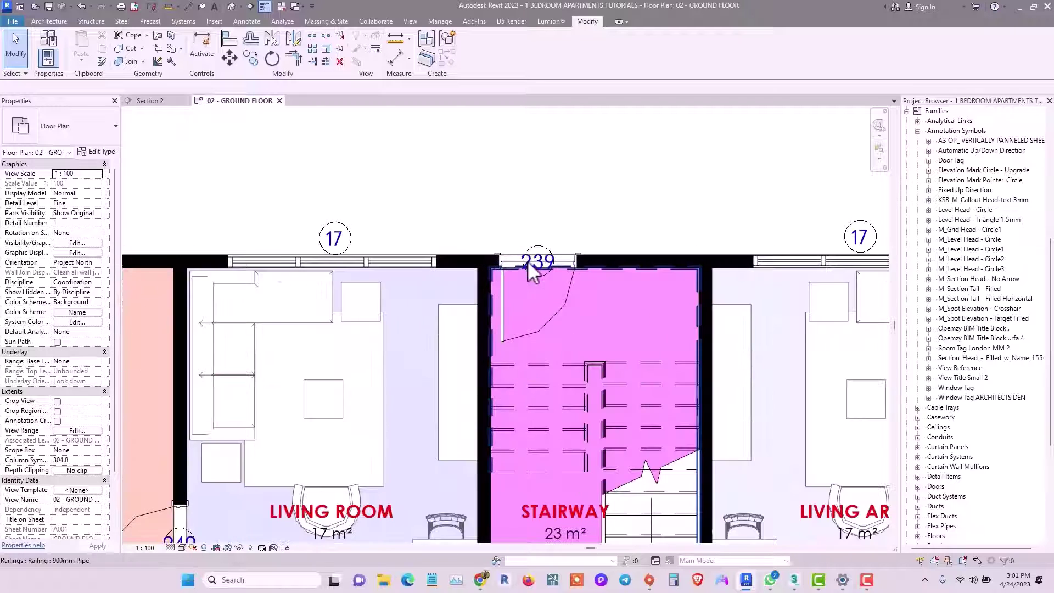
pyautogui.scroll(2, 538, 260)
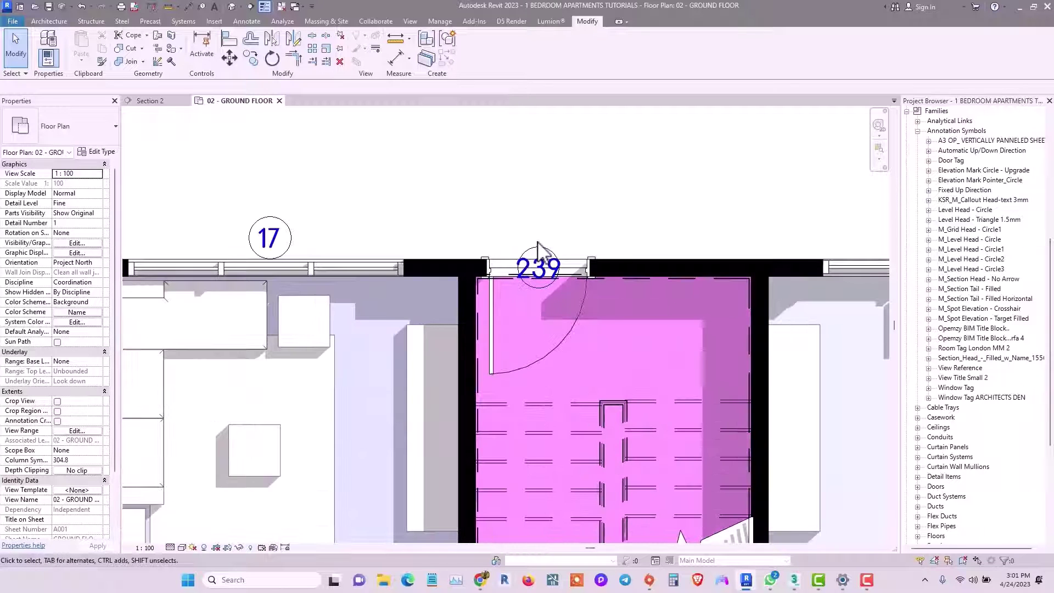
pyautogui.scroll(-1, 537, 243)
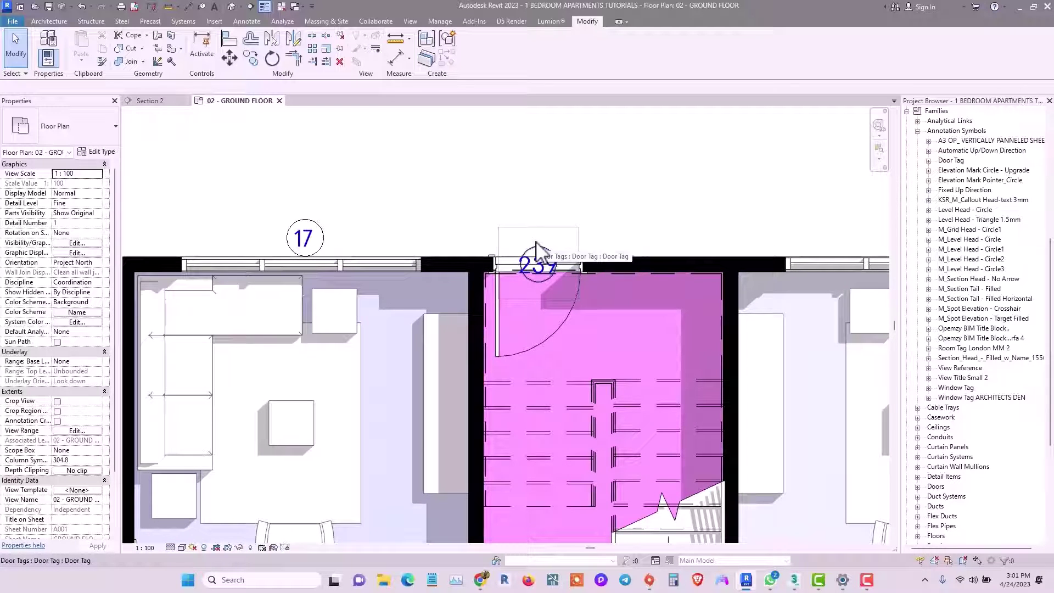
pyautogui.scroll(1, 538, 247)
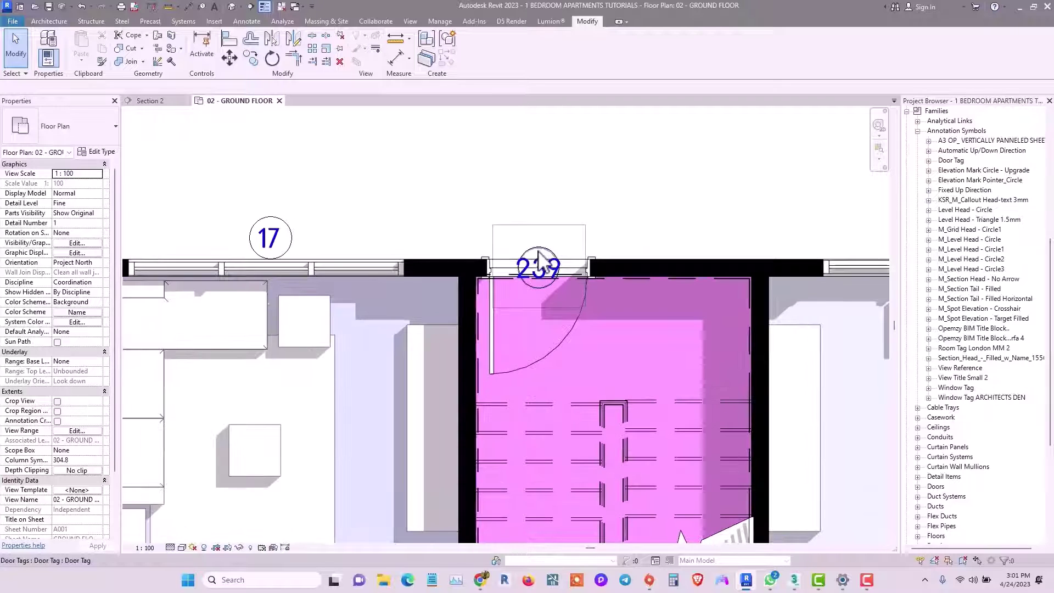
pyautogui.click(540, 260)
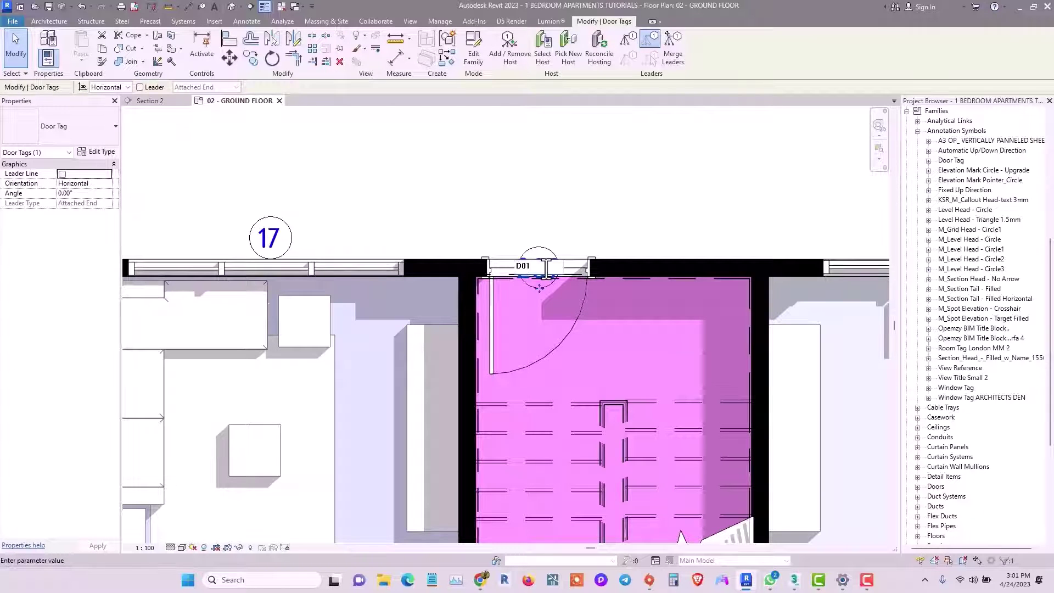
pyautogui.click(627, 224)
# Compare the stairway's exterior door tag with the other door tags on the ground floor plan.
pyautogui.scroll(-5, 627, 224)
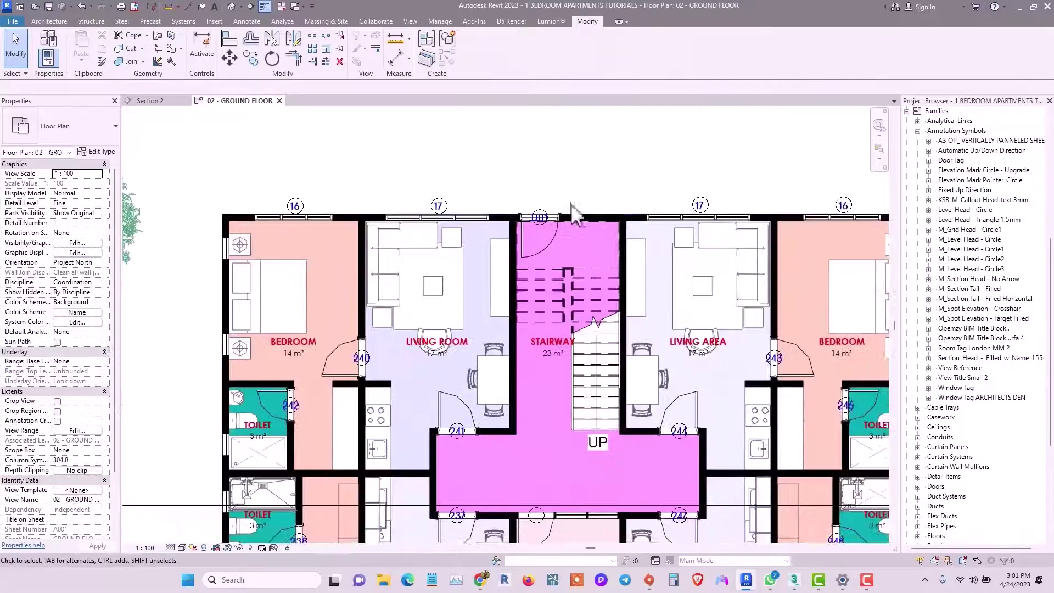
pyautogui.scroll(2, 571, 216)
pyautogui.scroll(-1, 558, 242)
pyautogui.scroll(2, 508, 219)
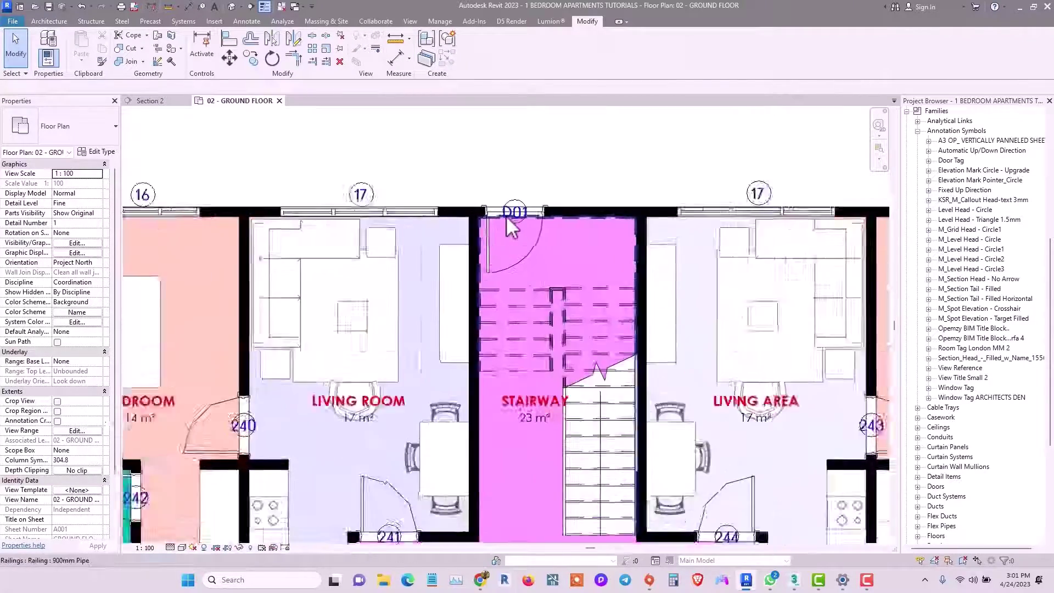
pyautogui.scroll(-2, 506, 219)
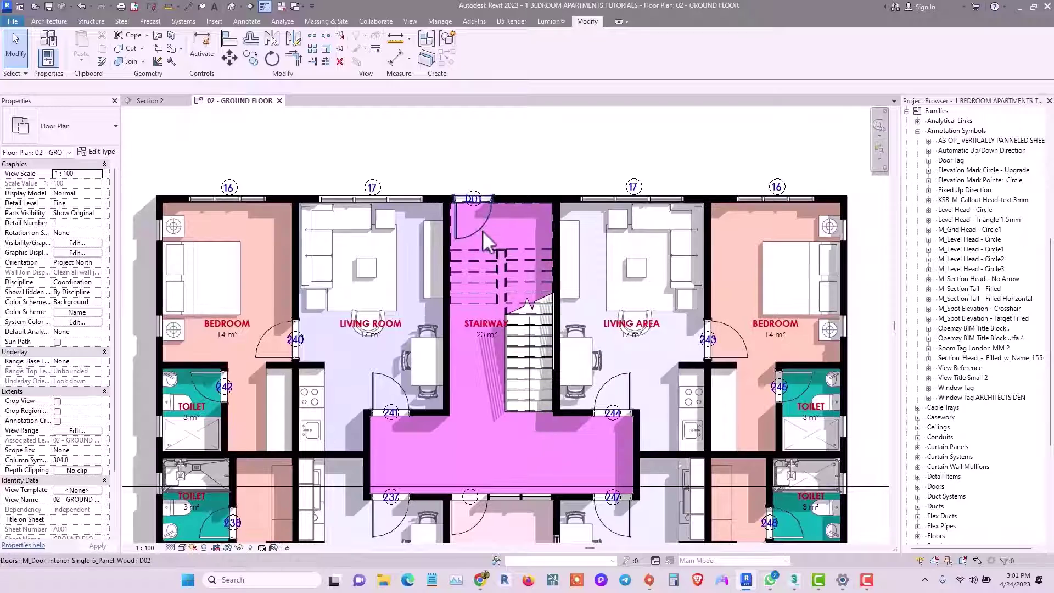
pyautogui.scroll(2, 482, 231)
pyautogui.scroll(-2, 489, 241)
pyautogui.moveTo(505, 254); pyautogui.dragTo(525, 275, button='middle')
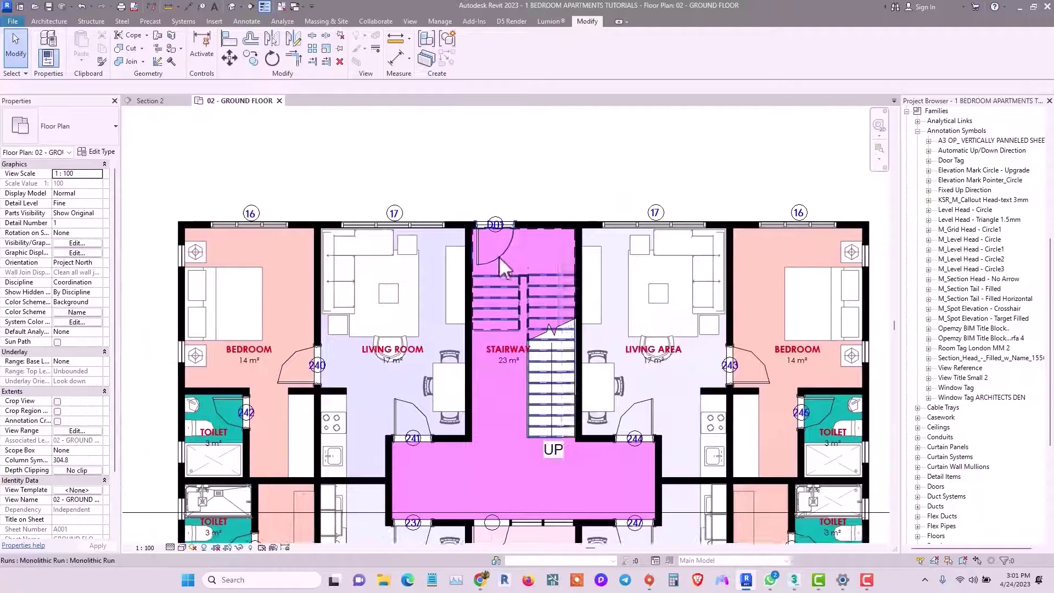
pyautogui.scroll(1, 508, 316)
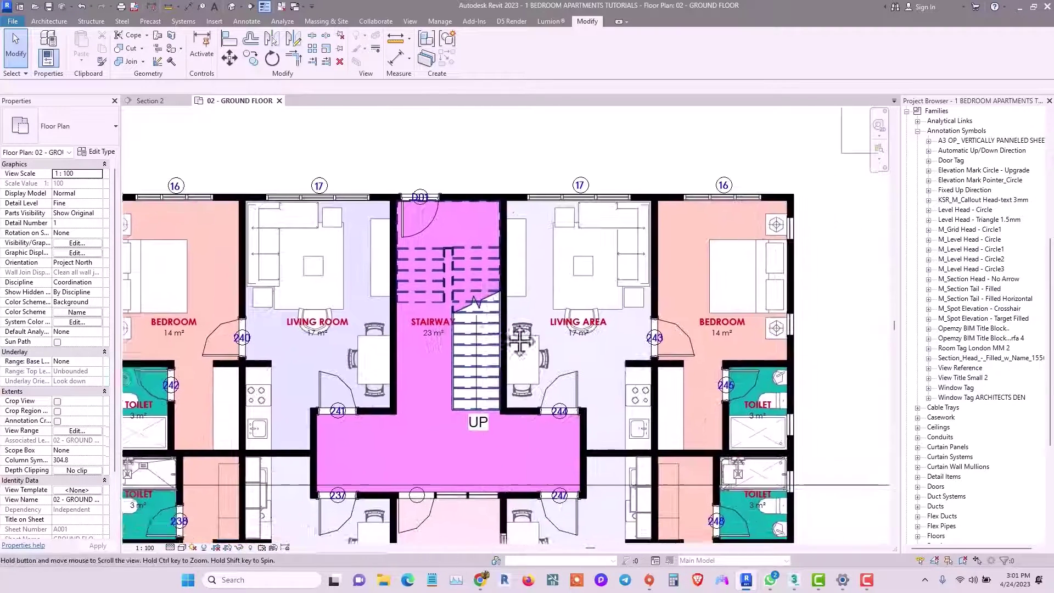
# Set the tag value of the door between the living area and its adjoining bedroom to D02.
pyautogui.moveTo(850, 334); pyautogui.dragTo(683, 334, button='middle')
pyautogui.click(683, 331)
pyautogui.scroll(2, 682, 331)
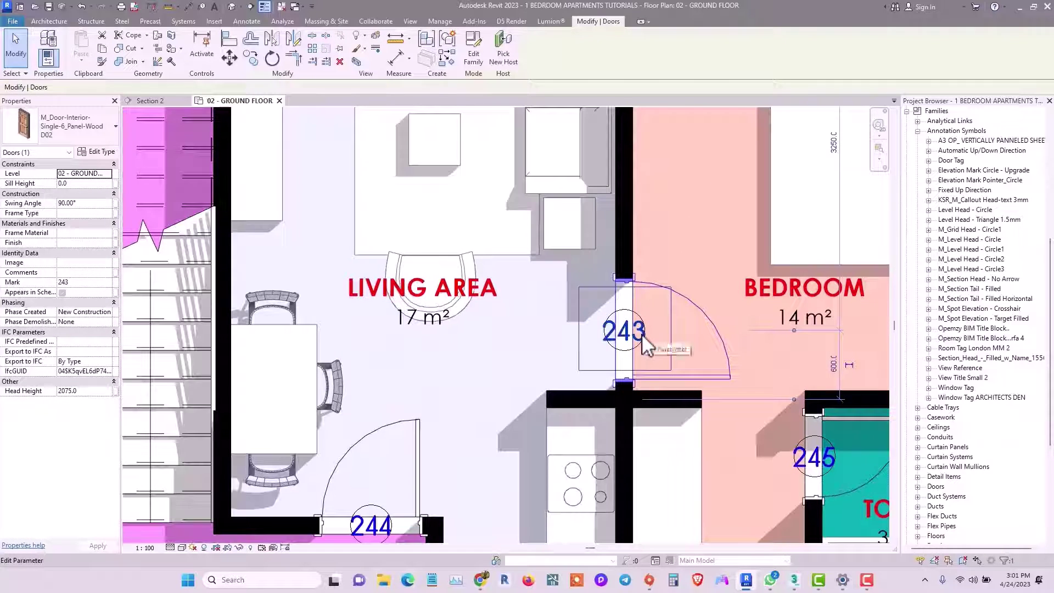
pyautogui.doubleClick(639, 330)
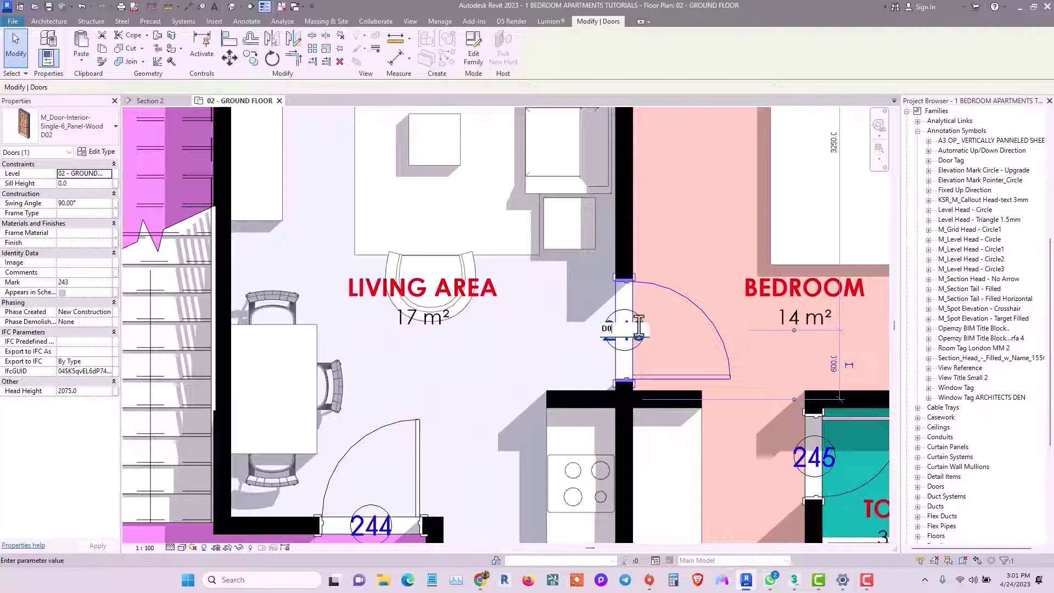
pyautogui.scroll(-3, 639, 326)
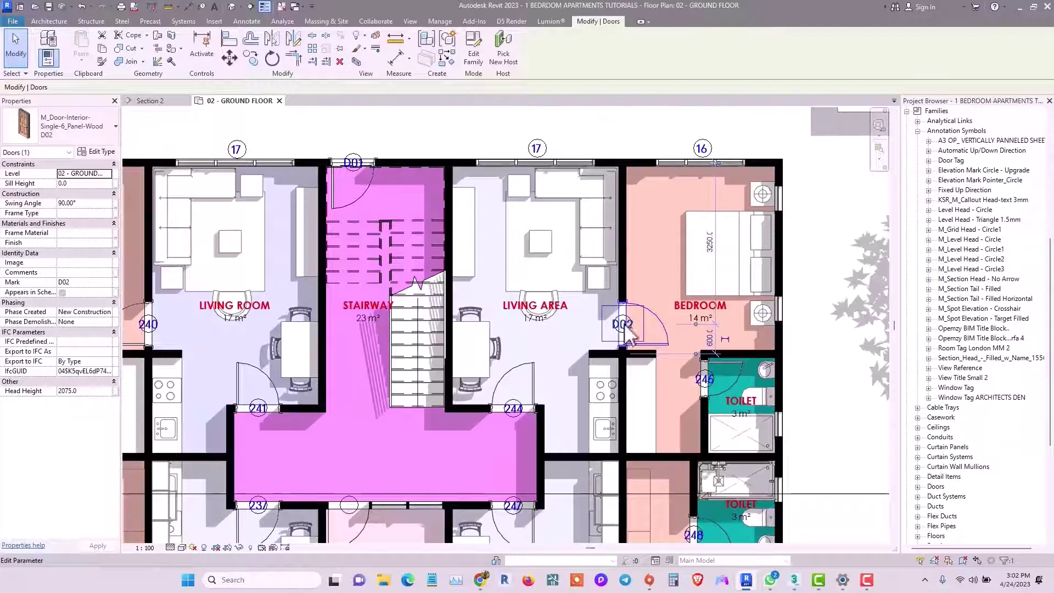
pyautogui.scroll(-1, 629, 334)
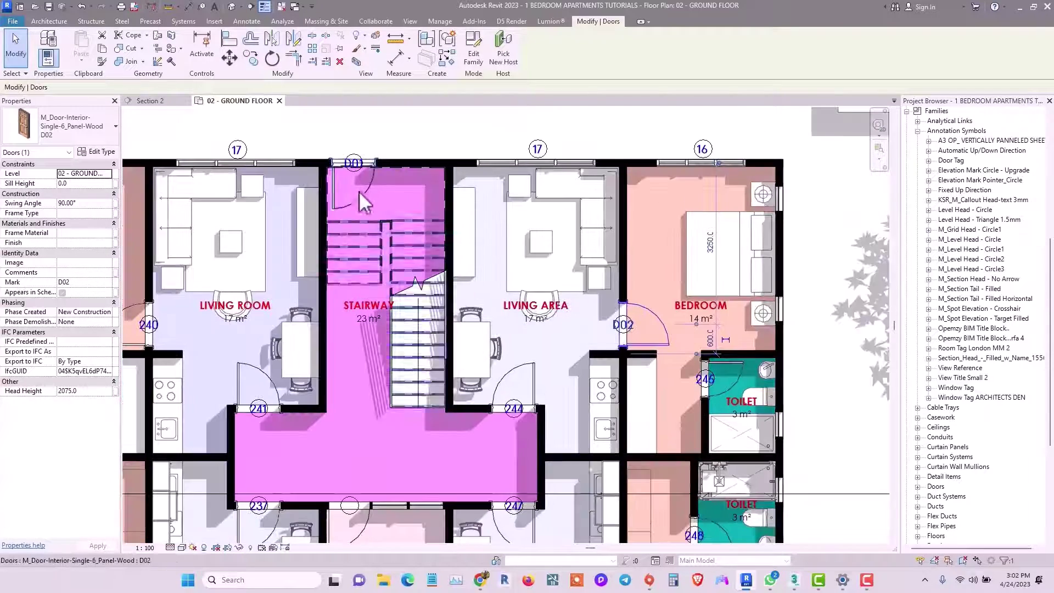
# Change the tag value of the door between the living area and the bedroom to D01.
pyautogui.moveTo(366, 199); pyautogui.dragTo(374, 225, button='middle')
pyautogui.scroll(1, 496, 308)
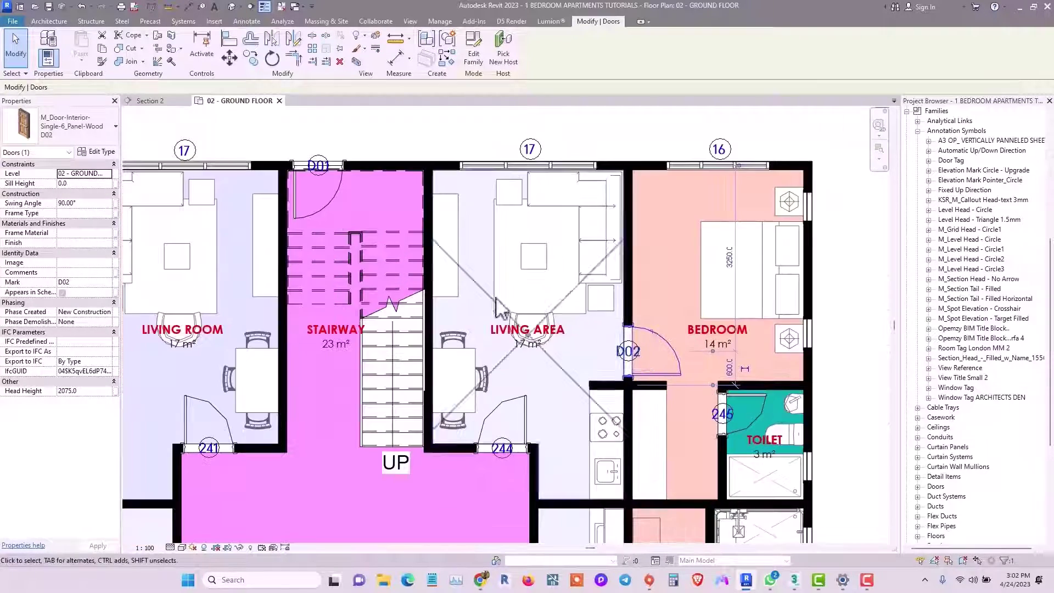
pyautogui.scroll(2, 631, 354)
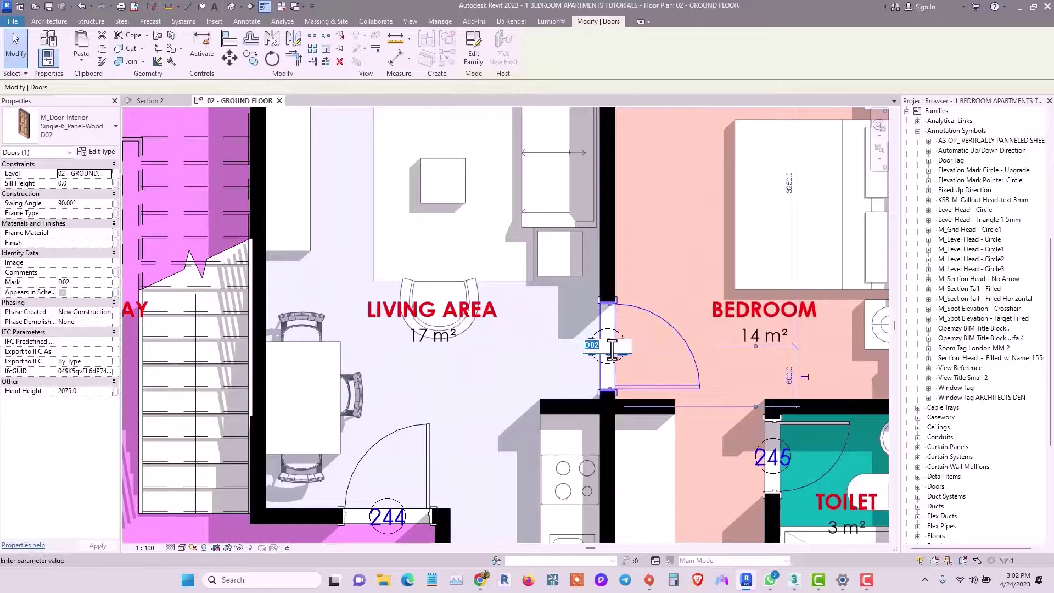
pyautogui.press('Return')
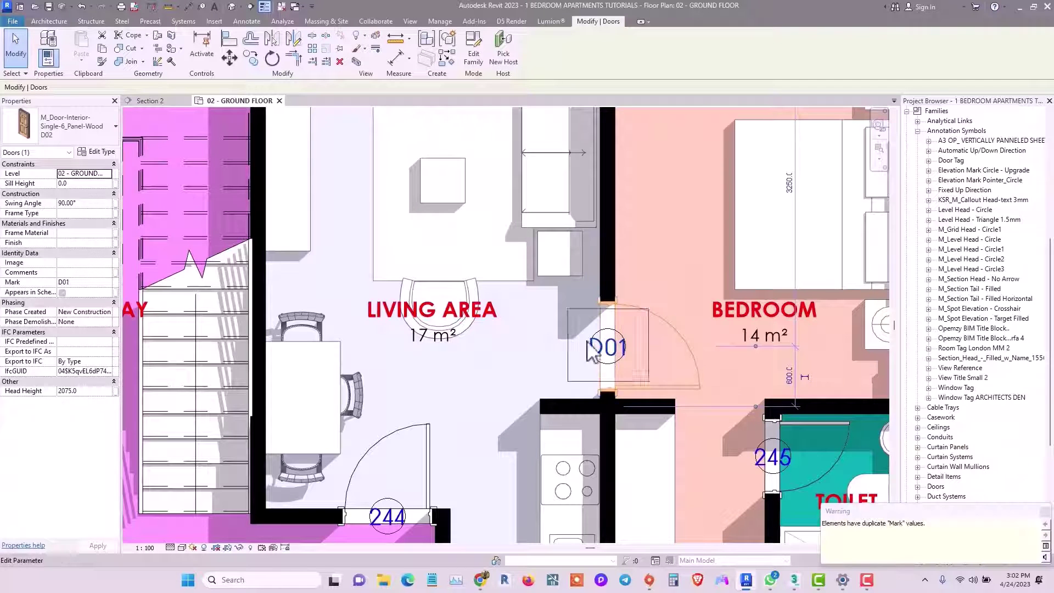
pyautogui.scroll(-4, 536, 348)
pyautogui.click(495, 194)
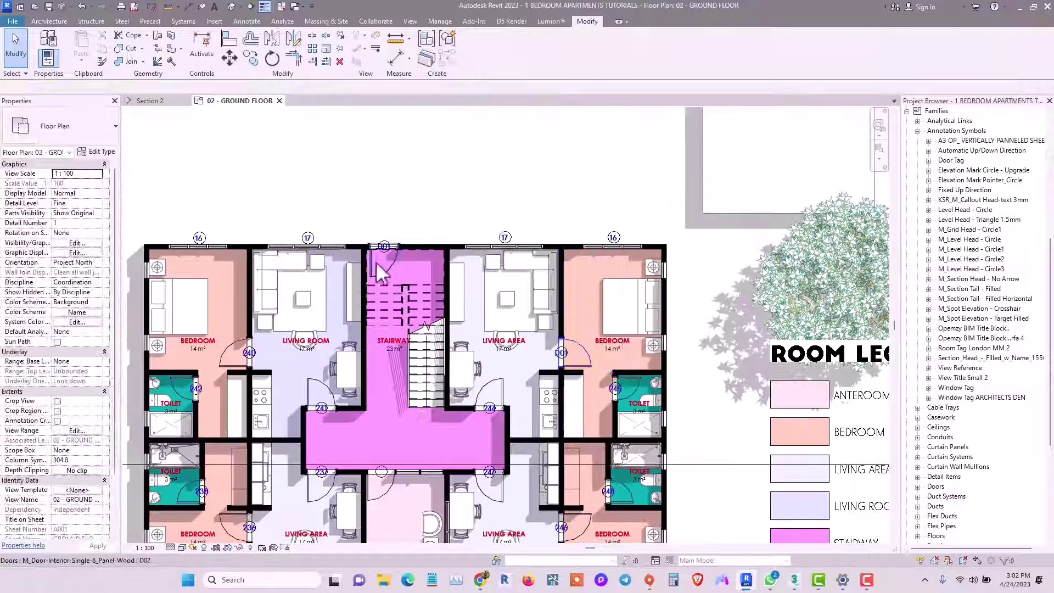
# Set the tag value of the upper-left bedroom's outer window to W01 and accept the type parameter change.
pyautogui.scroll(3, 377, 262)
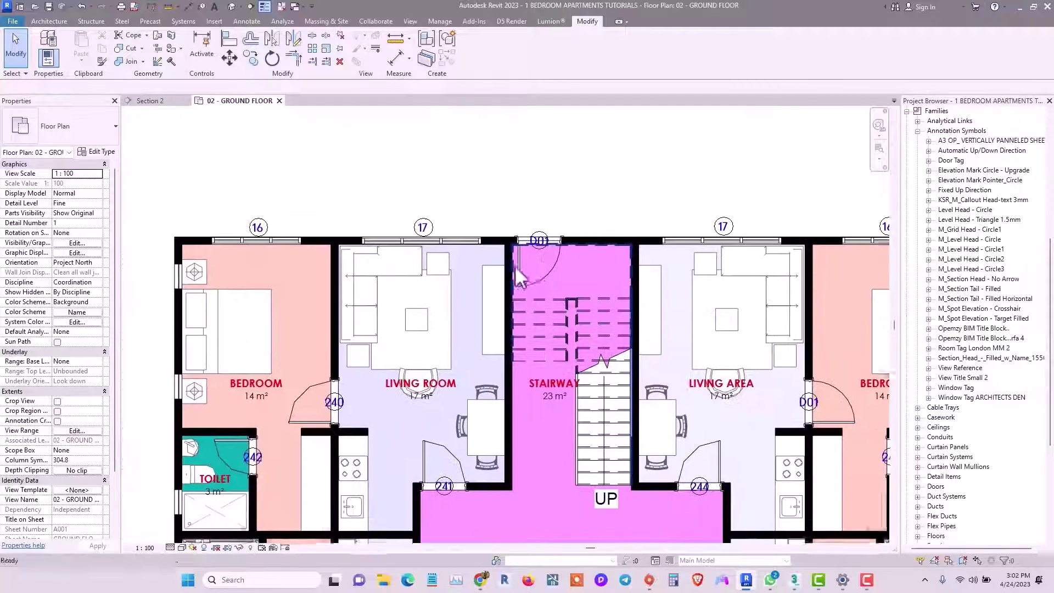
pyautogui.scroll(2, 546, 262)
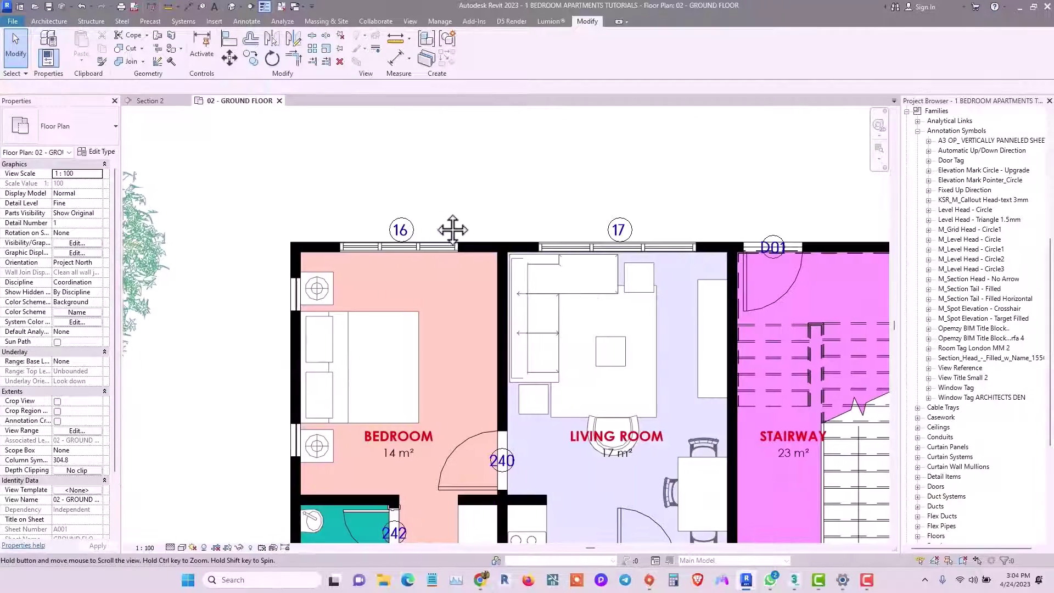
pyautogui.moveTo(449, 227); pyautogui.dragTo(445, 223, button='middle')
pyautogui.scroll(-3, 497, 214)
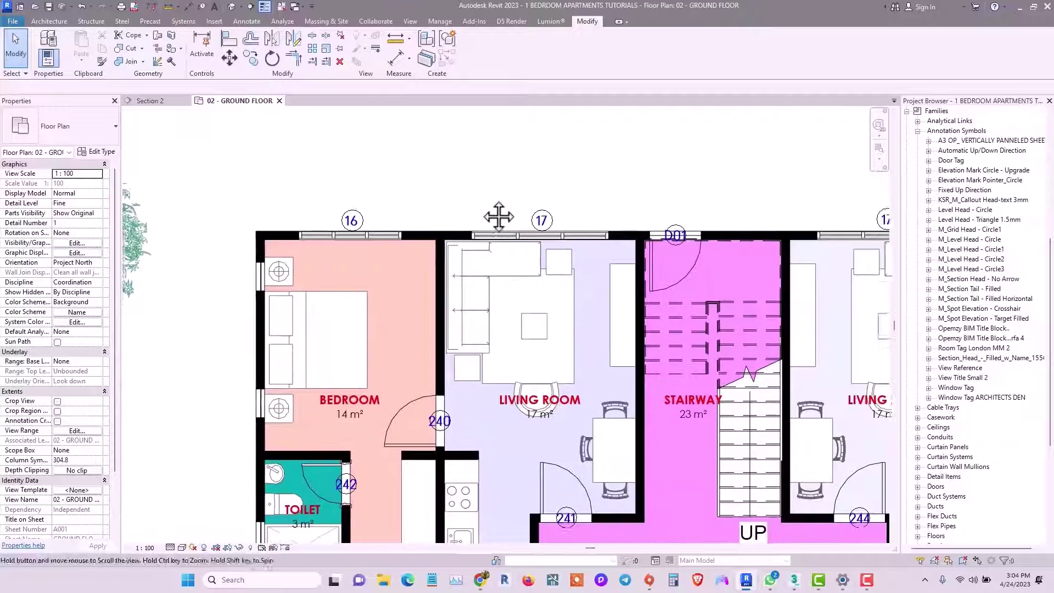
pyautogui.scroll(6, 379, 228)
pyautogui.click(379, 225)
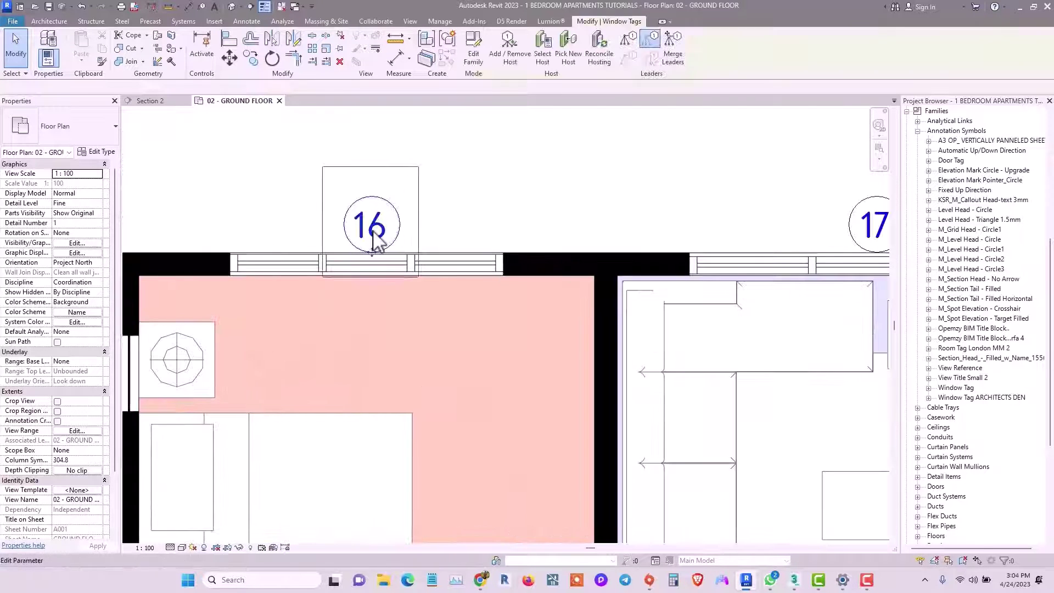
pyautogui.scroll(1, 373, 235)
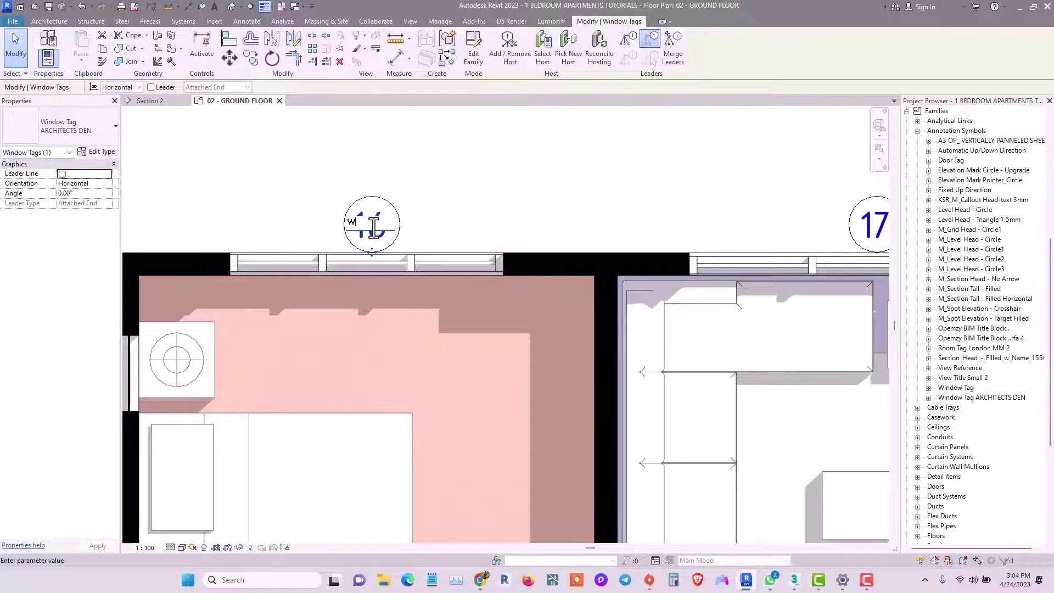
pyautogui.click(419, 220)
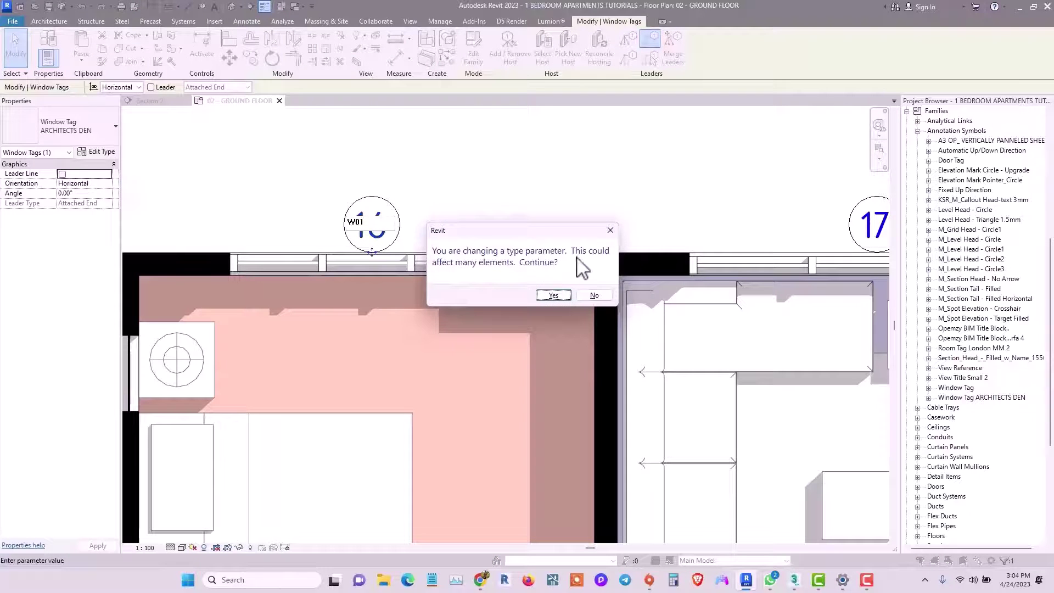
pyautogui.click(553, 295)
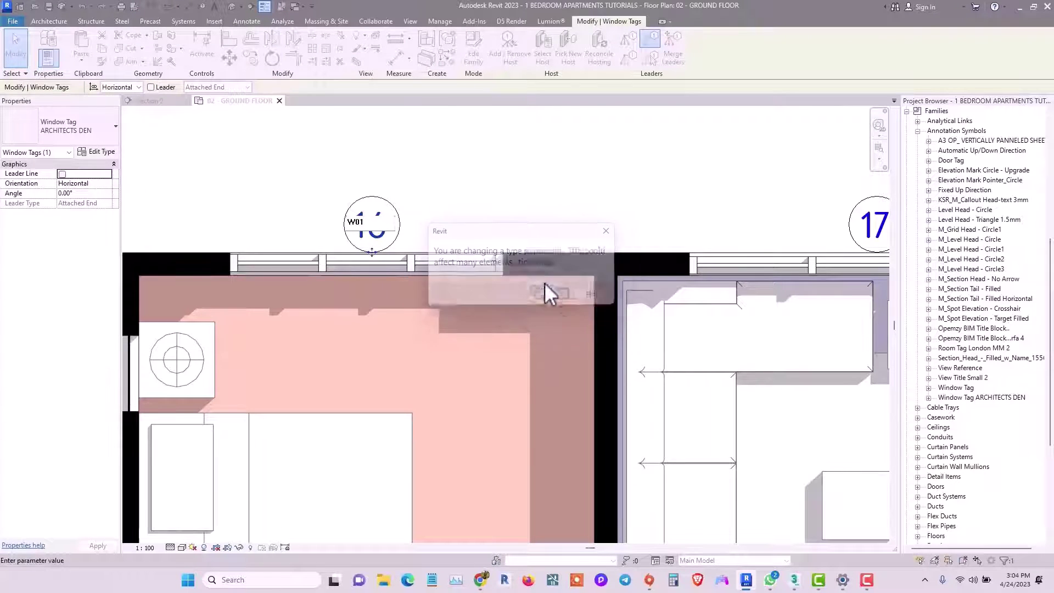
# Compare the window tags of both bedrooms and the living spaces along the plan's upper wall.
pyautogui.scroll(-3, 512, 253)
pyautogui.scroll(1, 513, 258)
pyautogui.moveTo(512, 258); pyautogui.dragTo(647, 266, button='middle')
pyautogui.scroll(-1, 647, 266)
pyautogui.scroll(3, 647, 266)
pyautogui.scroll(-3, 634, 270)
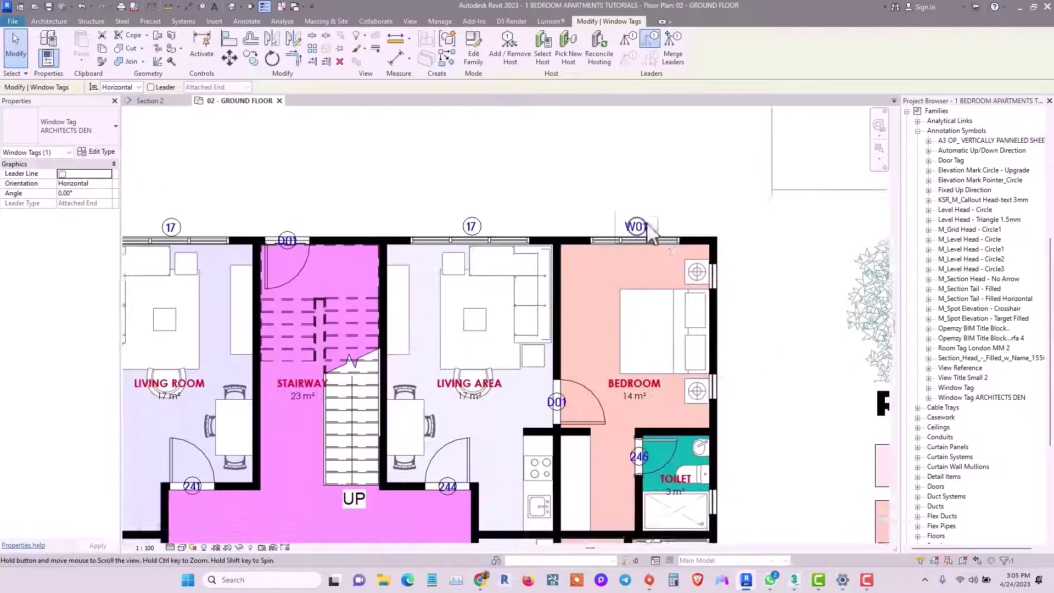
pyautogui.scroll(1, 132, 254)
pyautogui.moveTo(132, 254); pyautogui.dragTo(340, 254, button='middle')
pyautogui.scroll(2, 311, 225)
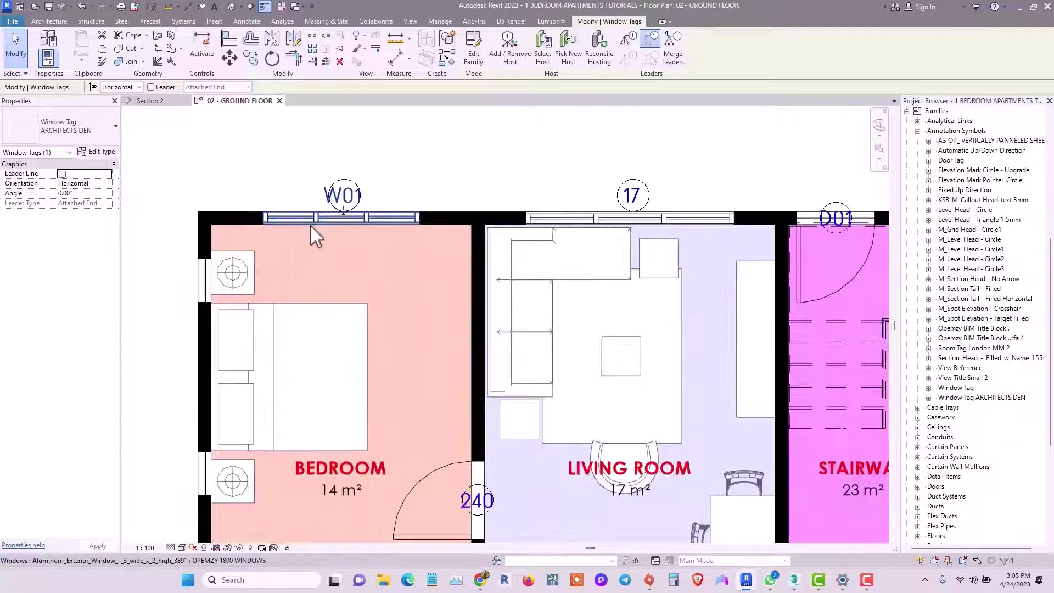
# Move the lower-left bedroom's window tag from inside the room to outside the plan's lower wall.
pyautogui.scroll(-2, 301, 224)
pyautogui.scroll(-1, 354, 236)
pyautogui.scroll(-1, 367, 245)
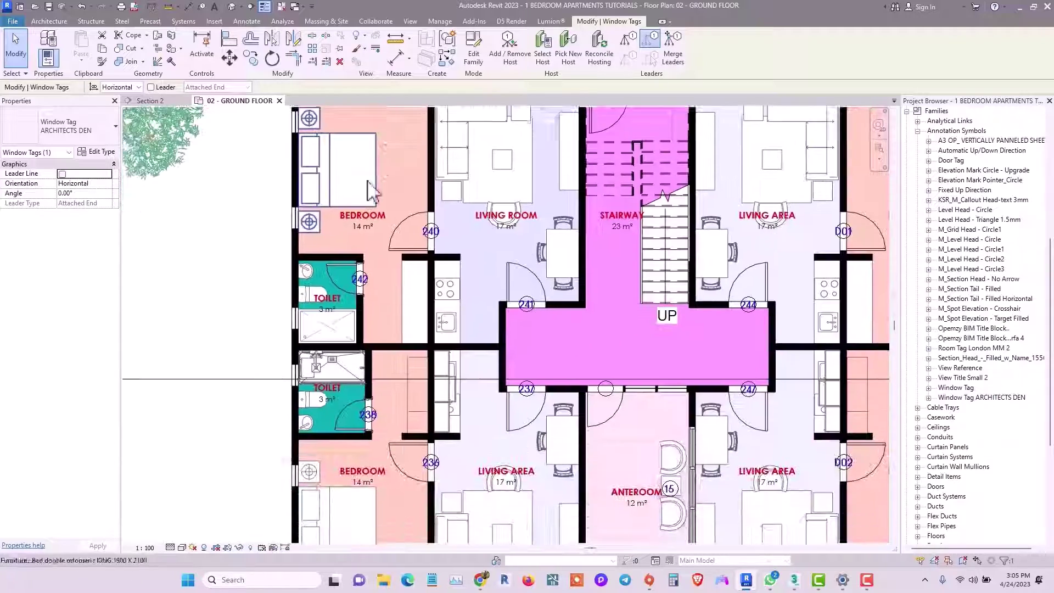
pyautogui.scroll(3, 371, 427)
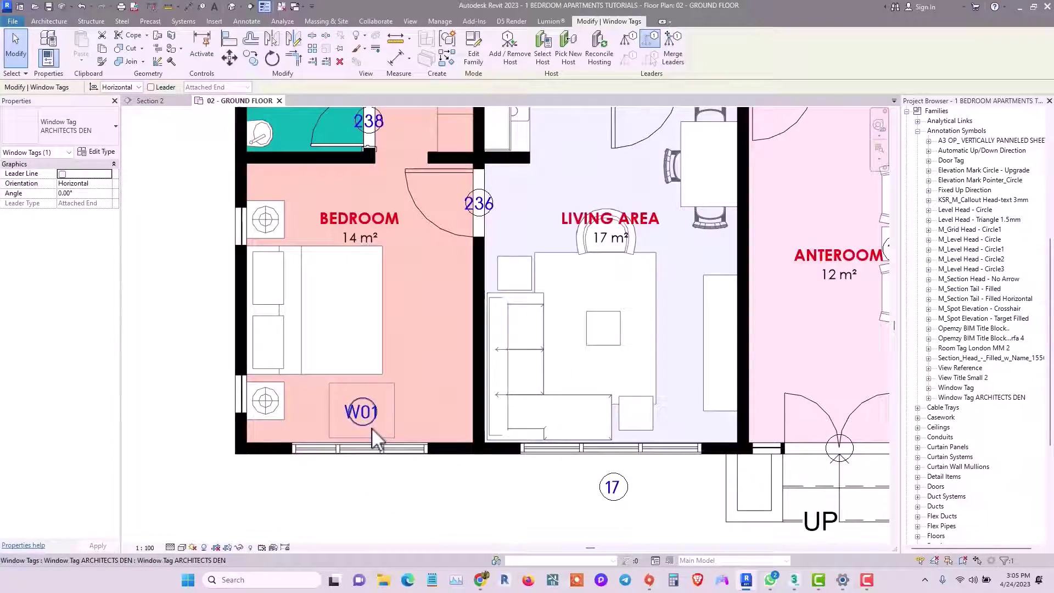
pyautogui.moveTo(371, 427); pyautogui.dragTo(361, 499)
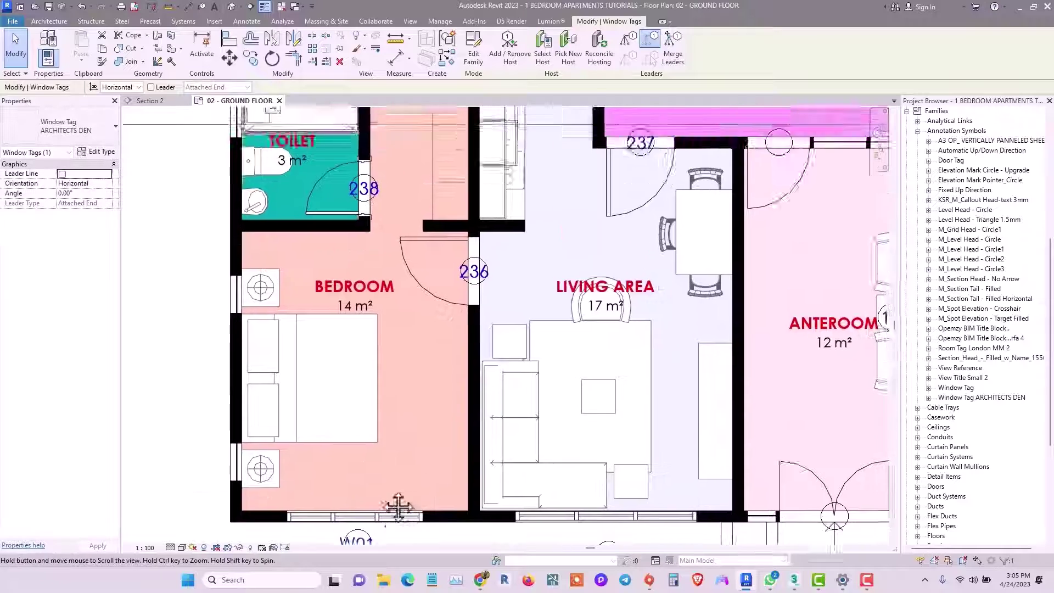
# Set the Type Mark of the living room's OPEMZY 2400 WINDOWS type to W02 in its type properties.
pyautogui.scroll(-2, 360, 498)
pyautogui.moveTo(362, 193); pyautogui.dragTo(354, 475, button='middle')
pyautogui.scroll(1, 363, 372)
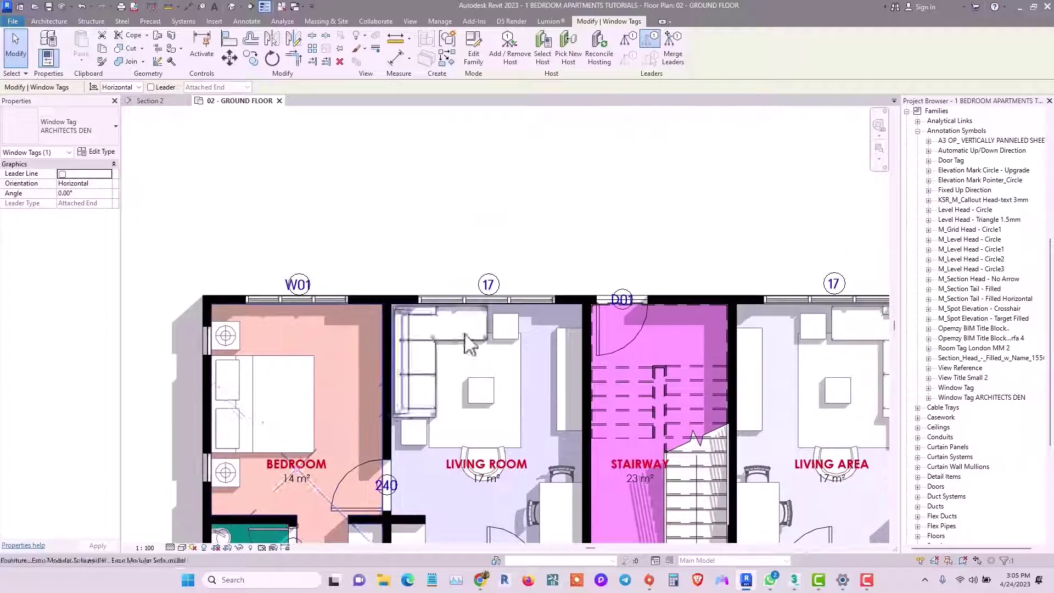
pyautogui.scroll(2, 429, 255)
pyautogui.click(431, 274)
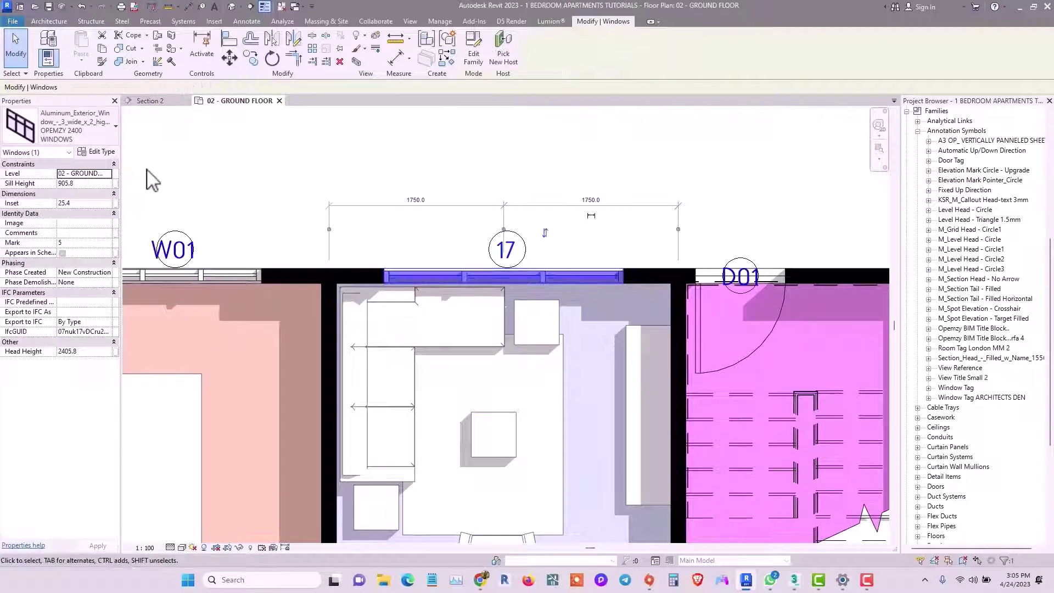
pyautogui.click(102, 153)
pyautogui.scroll(-5, 683, 376)
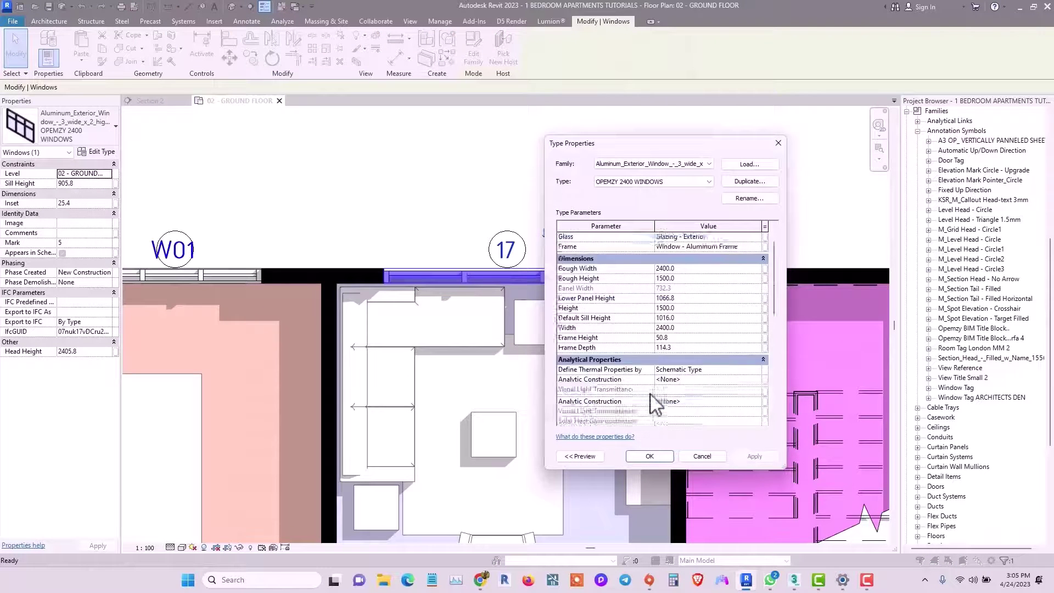
pyautogui.scroll(-3, 680, 362)
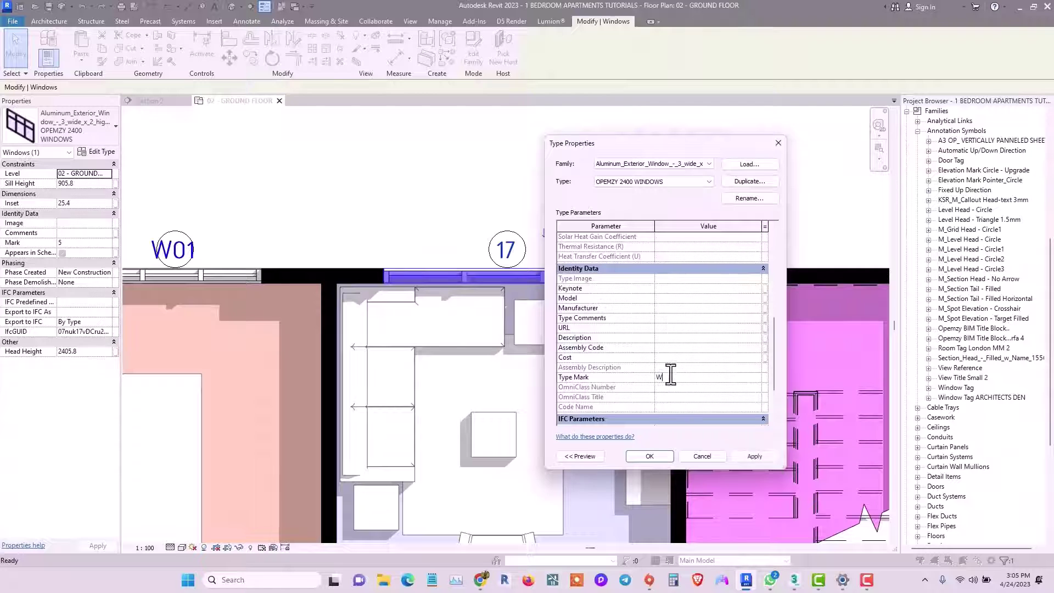
pyautogui.click(755, 456)
pyautogui.click(650, 456)
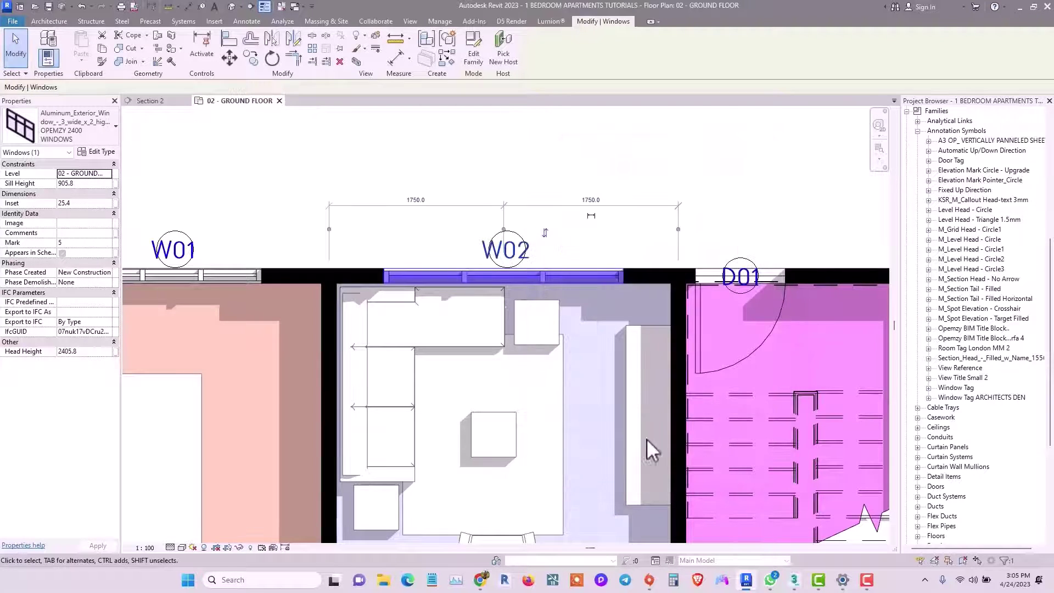
# Move the window tag of the living area right of the anteroom to outside the plan's lower wall.
pyautogui.scroll(-4, 646, 439)
pyautogui.scroll(4, 617, 272)
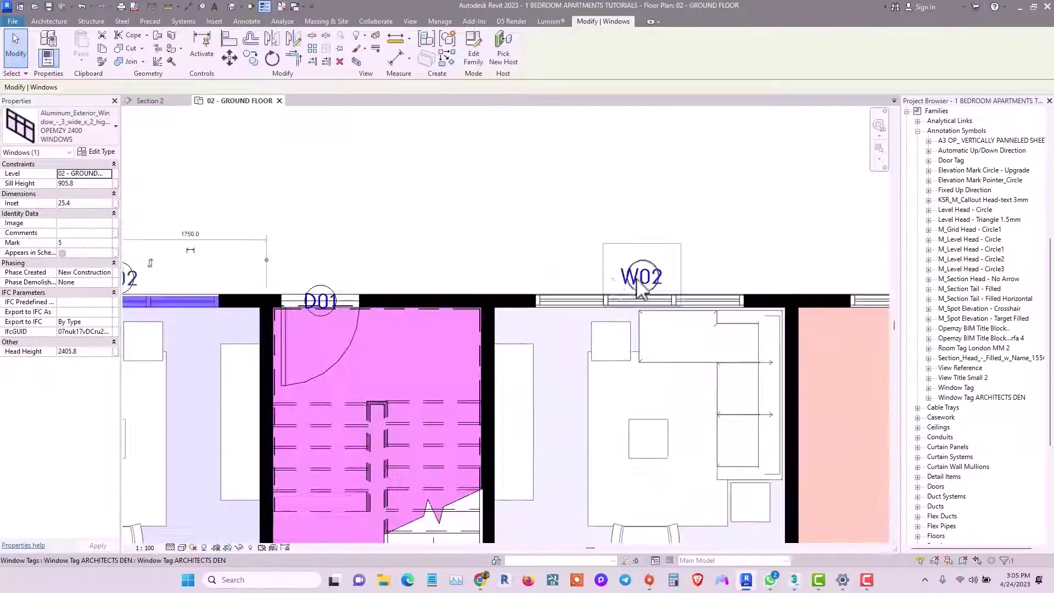
pyautogui.scroll(-5, 641, 289)
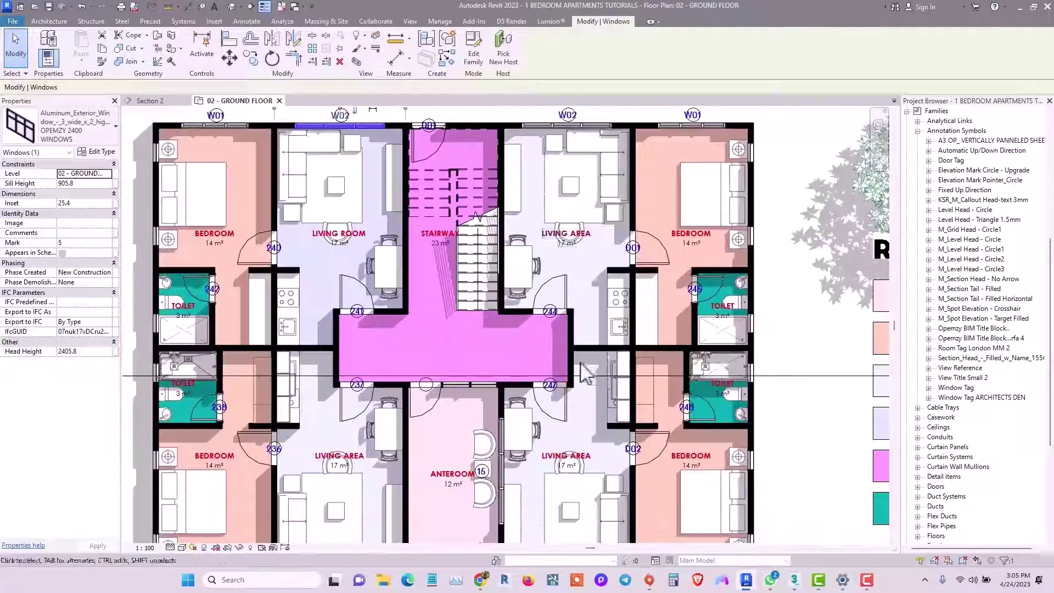
pyautogui.scroll(4, 568, 439)
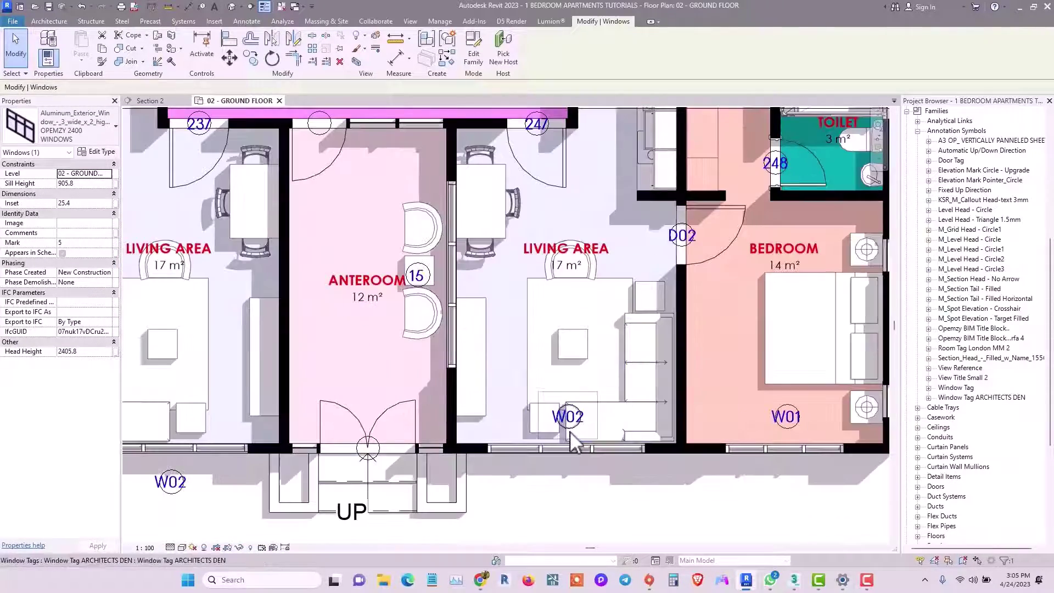
pyautogui.click(569, 433)
pyautogui.moveTo(569, 434); pyautogui.dragTo(573, 489)
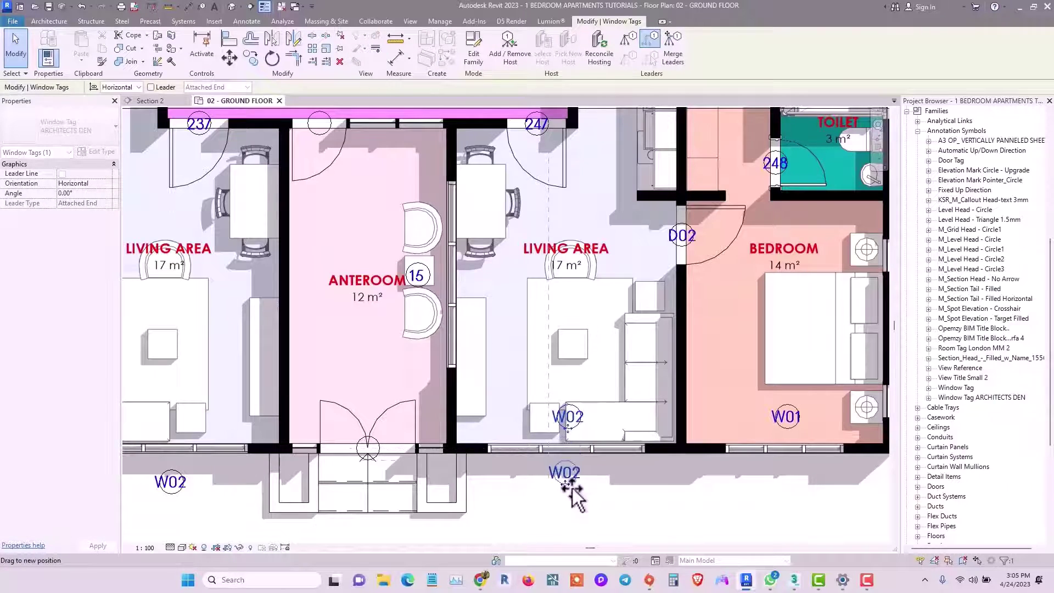
# Review the W01 and W02 window tags along the plan's upper wall, from the left bedroom to the right bedroom.
pyautogui.scroll(-4, 571, 412)
pyautogui.moveTo(408, 401); pyautogui.dragTo(436, 439, button='middle')
pyautogui.scroll(5, 417, 329)
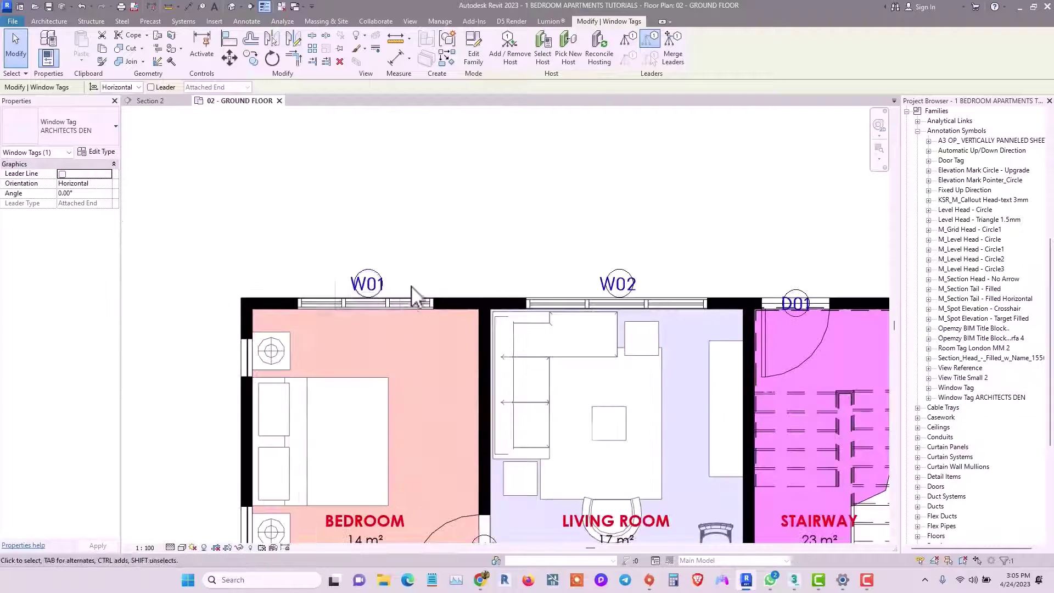
pyautogui.moveTo(429, 312)
pyautogui.mouseDown(button='middle')
pyautogui.moveTo(415, 340)
pyautogui.moveTo(379, 337)
pyautogui.moveTo(458, 301)
pyautogui.moveTo(430, 323)
pyautogui.mouseUp(button='middle')
pyautogui.scroll(2, 373, 336)
pyautogui.scroll(-2, 392, 330)
pyautogui.moveTo(505, 322); pyautogui.dragTo(475, 313, button='middle')
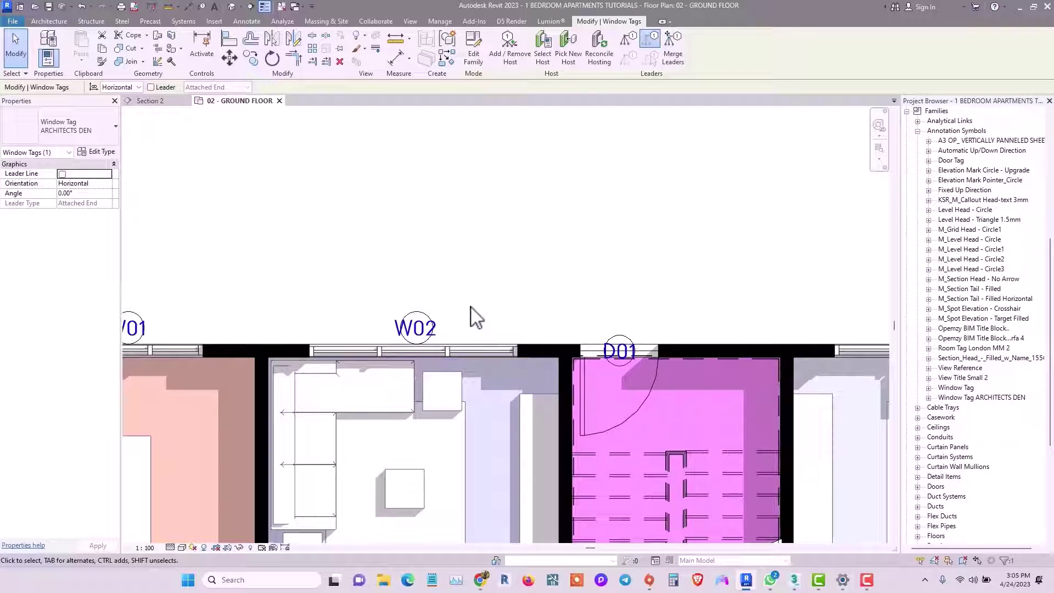
pyautogui.scroll(2, 435, 324)
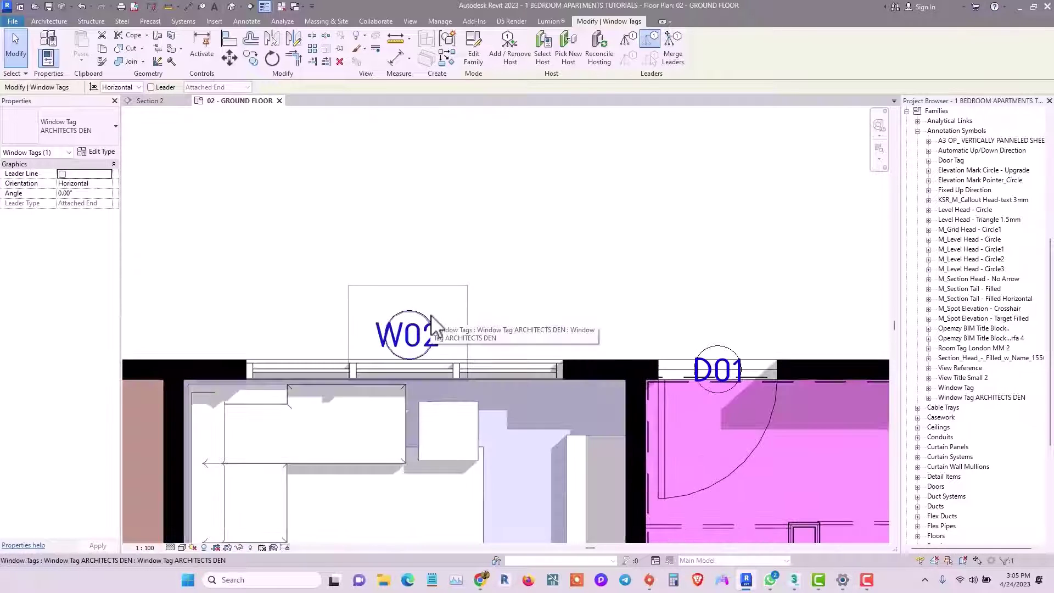
pyautogui.scroll(-4, 501, 321)
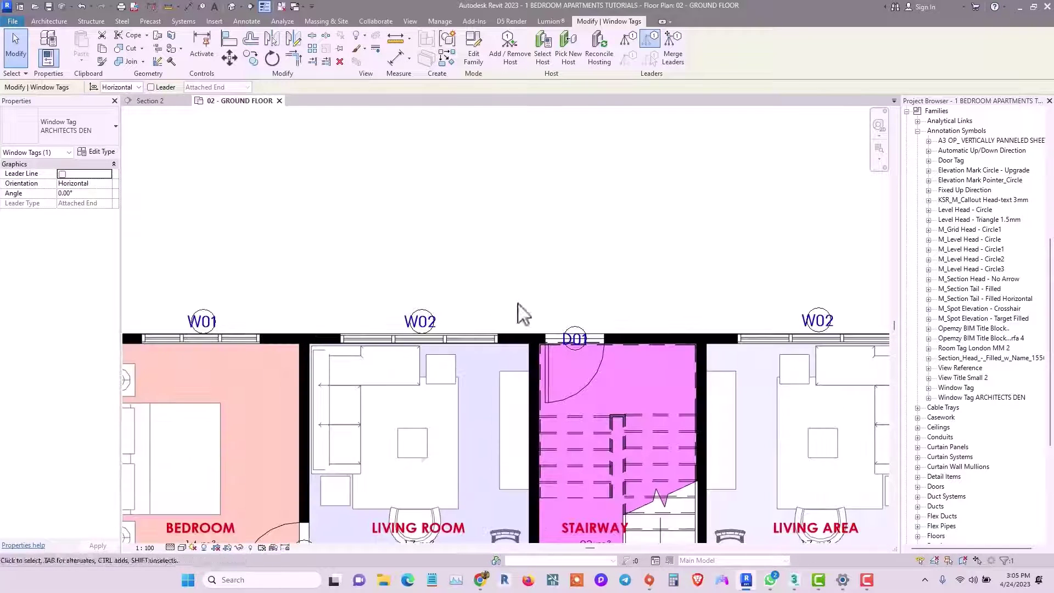
pyautogui.scroll(2, 555, 318)
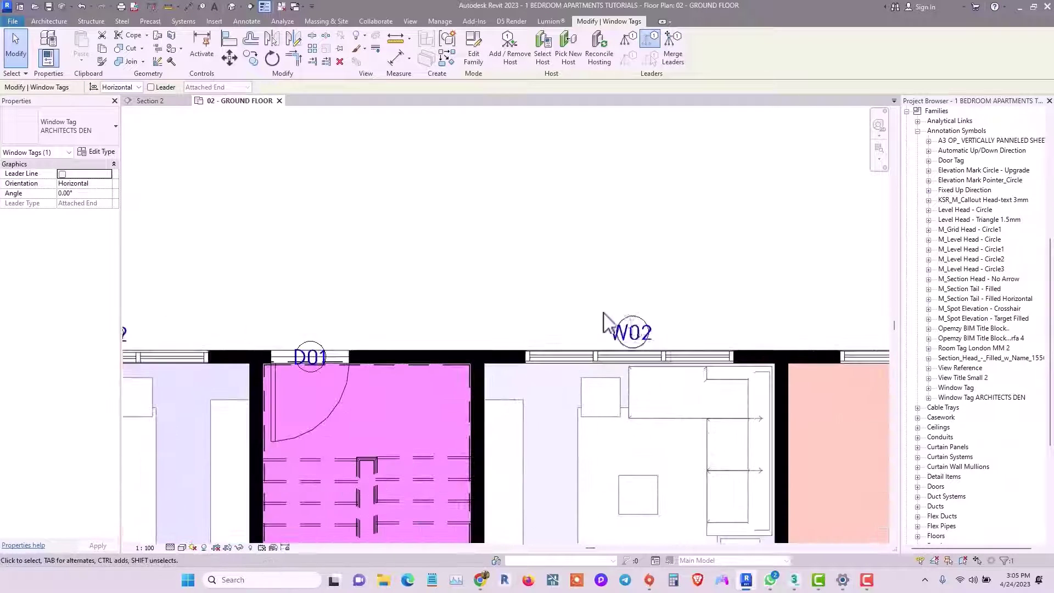
pyautogui.scroll(-3, 593, 329)
pyautogui.scroll(-3, 437, 305)
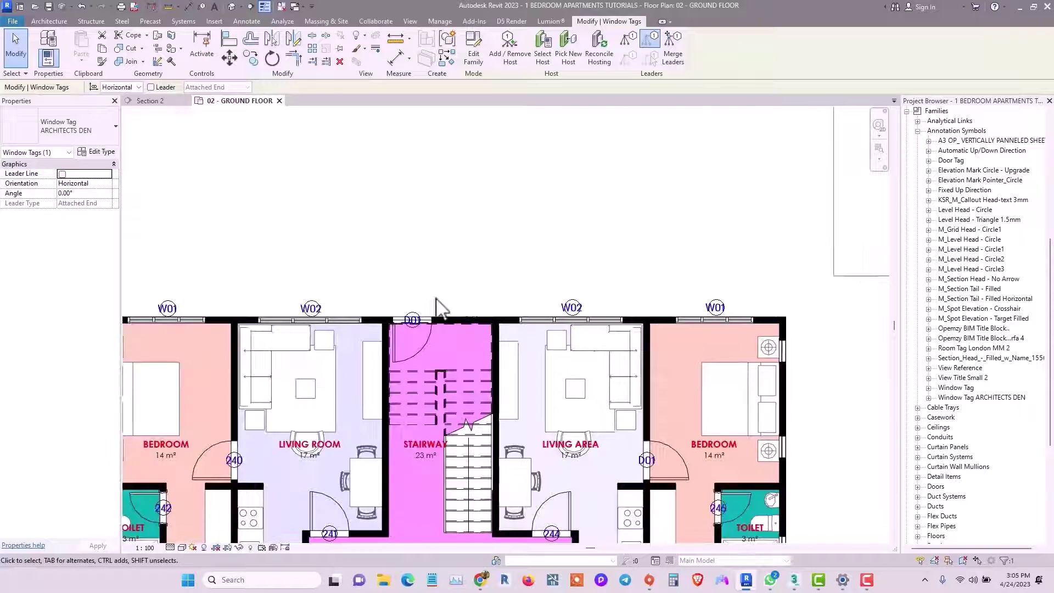
# Examine how the label of the upper-left bedroom's window tag fits within its circle.
pyautogui.scroll(5, 383, 303)
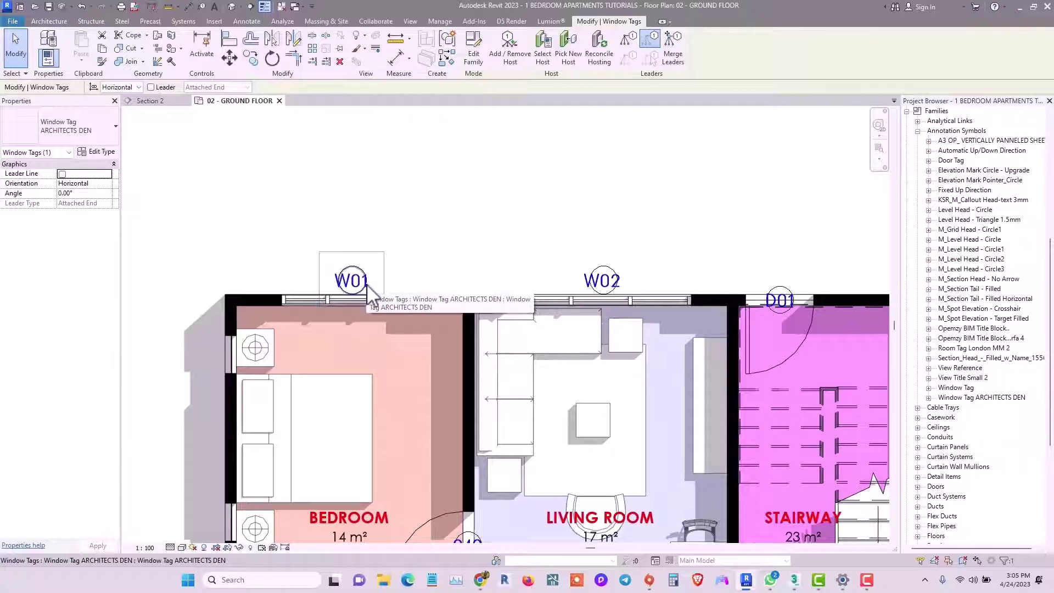
pyautogui.scroll(3, 400, 299)
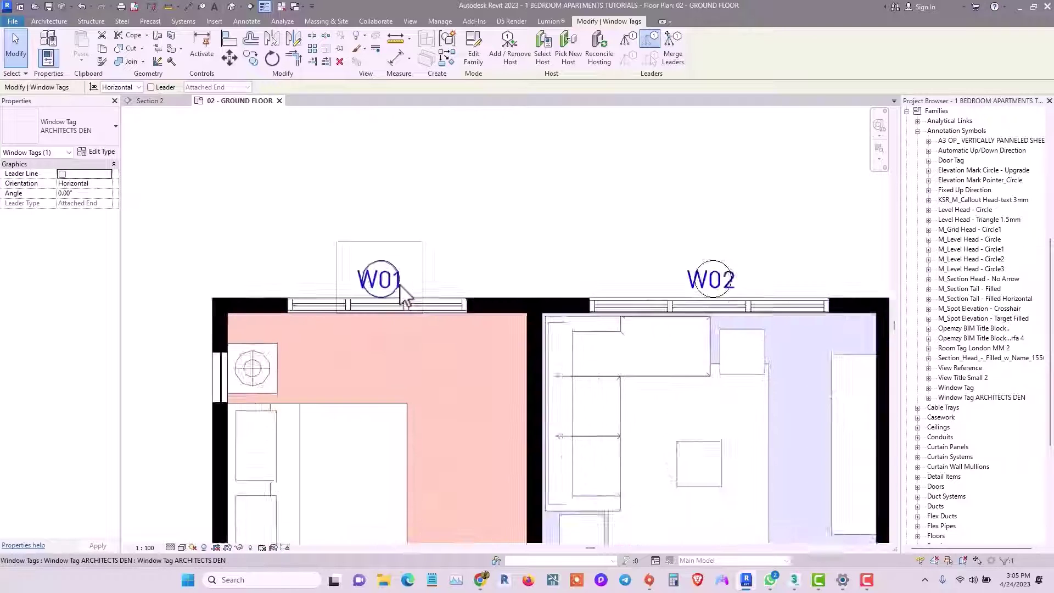
pyautogui.scroll(1, 400, 296)
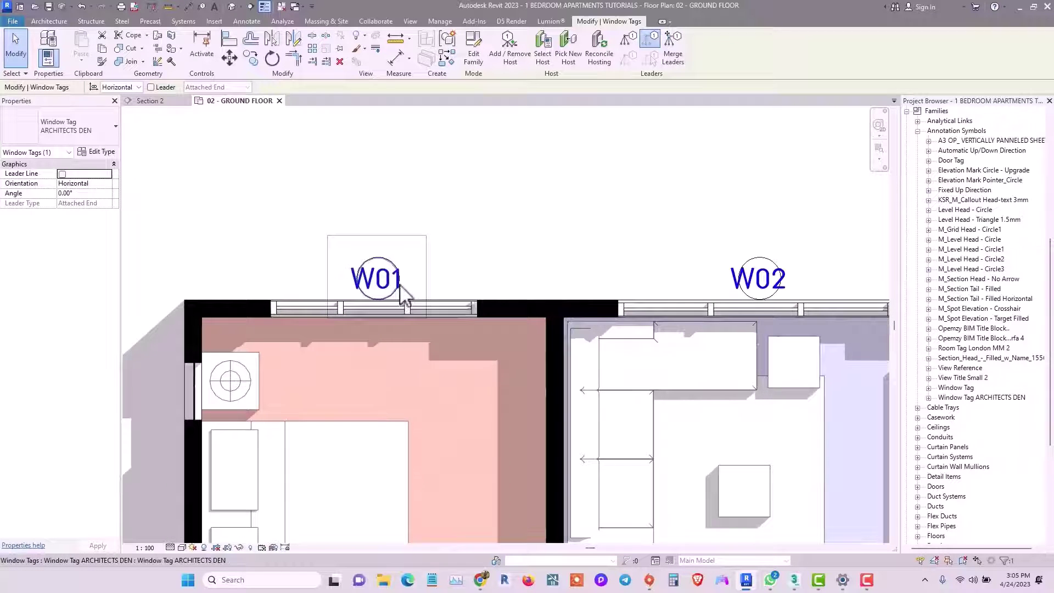
pyautogui.scroll(1, 400, 296)
pyautogui.scroll(-2, 396, 304)
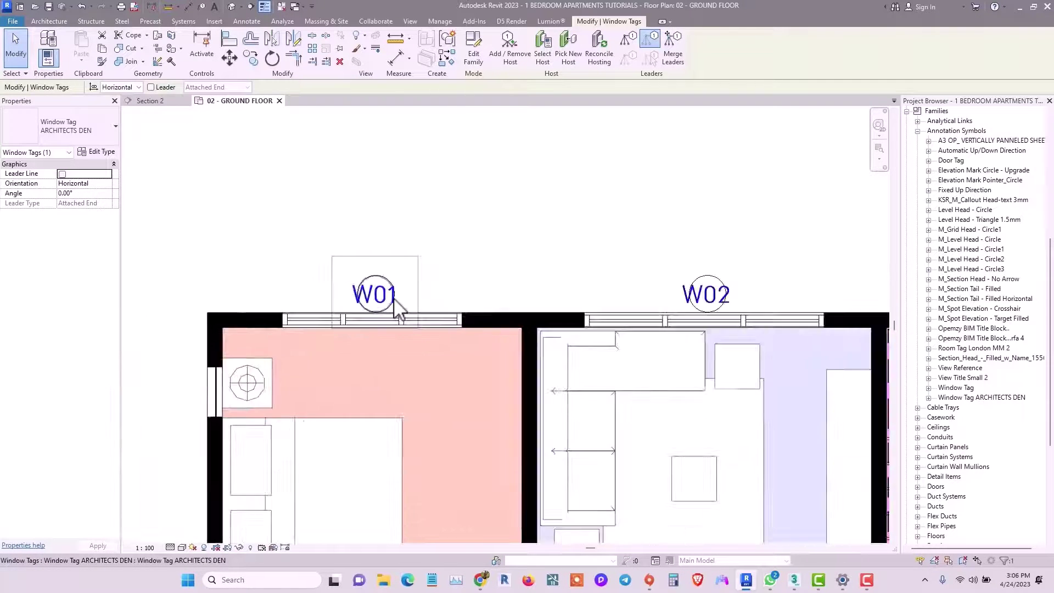
pyautogui.scroll(3, 396, 307)
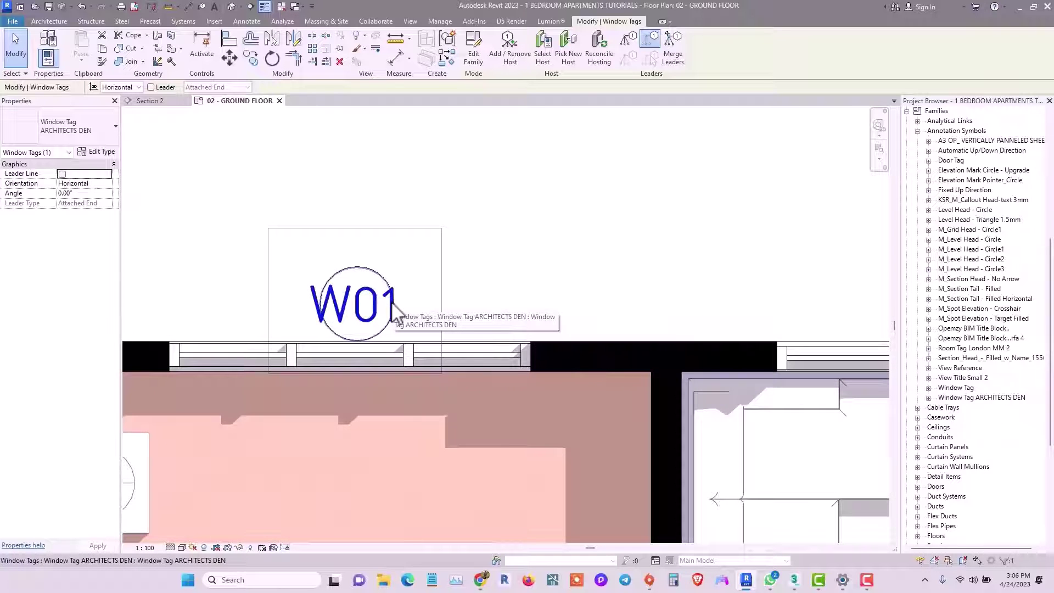
pyautogui.scroll(-4, 394, 311)
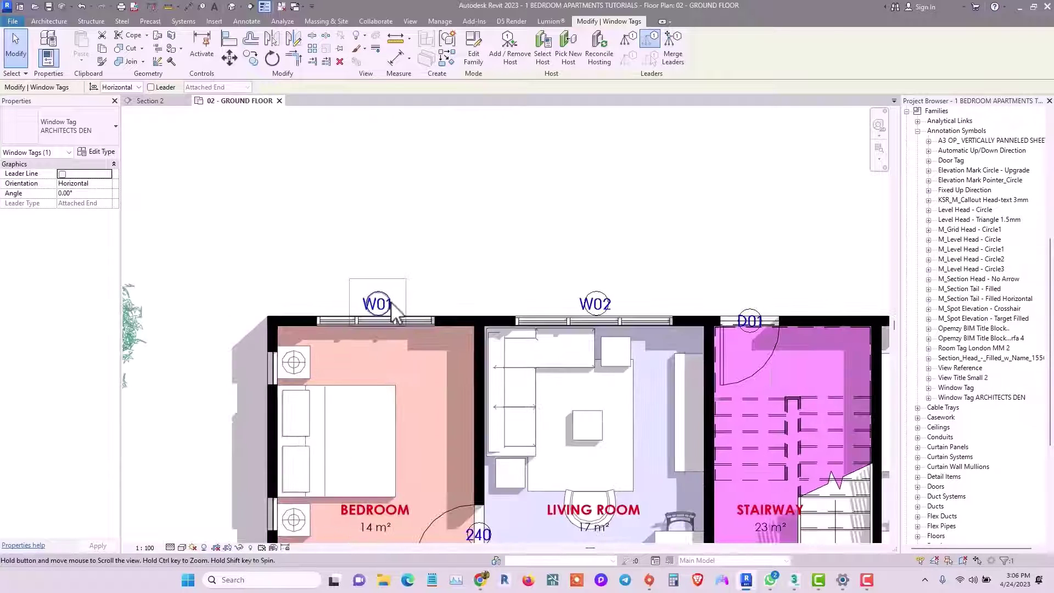
pyautogui.scroll(-1, 397, 307)
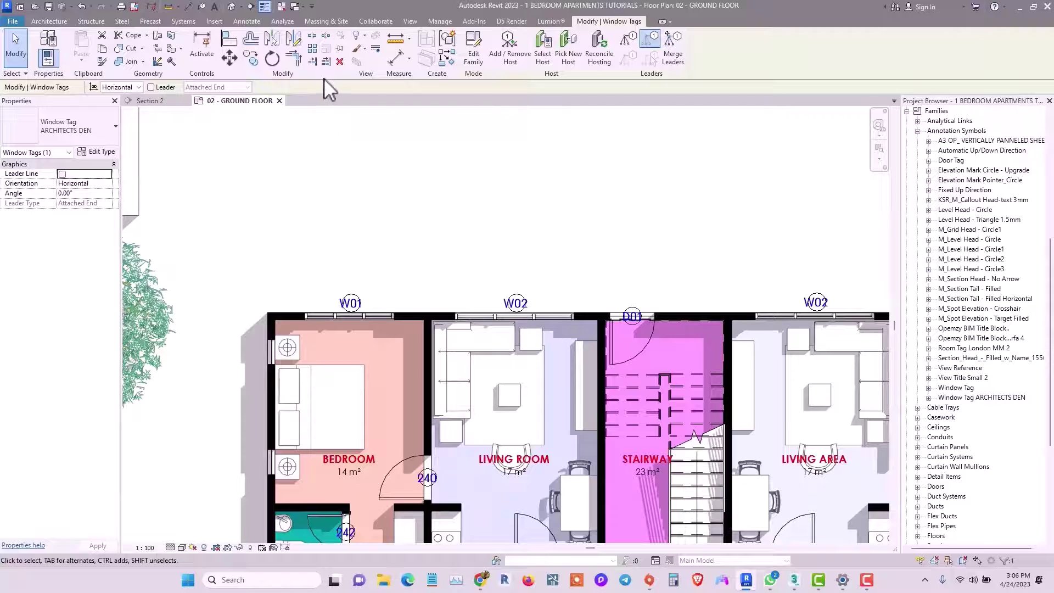